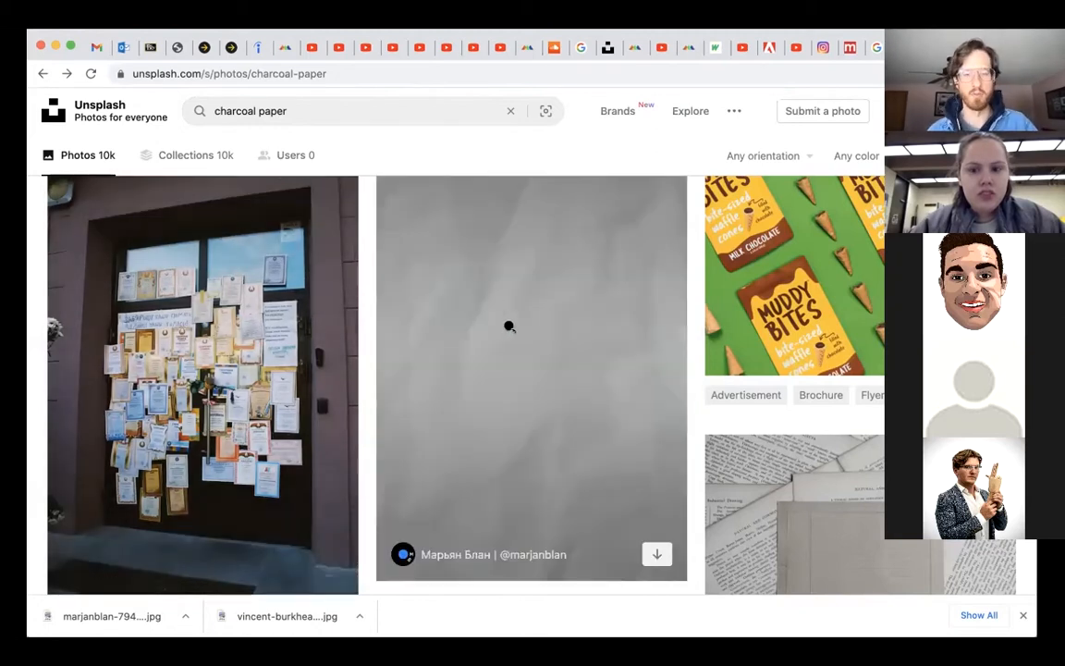
Open the grey crumpled-paper photo from the charcoal paper results for a closer look, and return to the results.
scroll(509, 326, "down", 1)
scroll(508, 317, "up", 1)
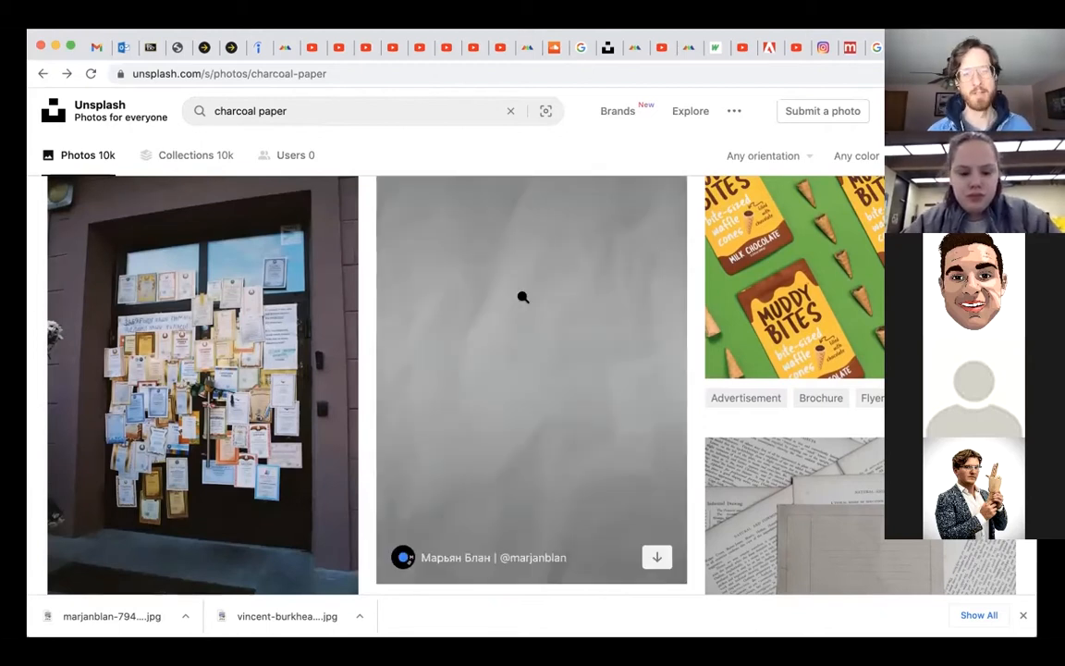
left_click(594, 386)
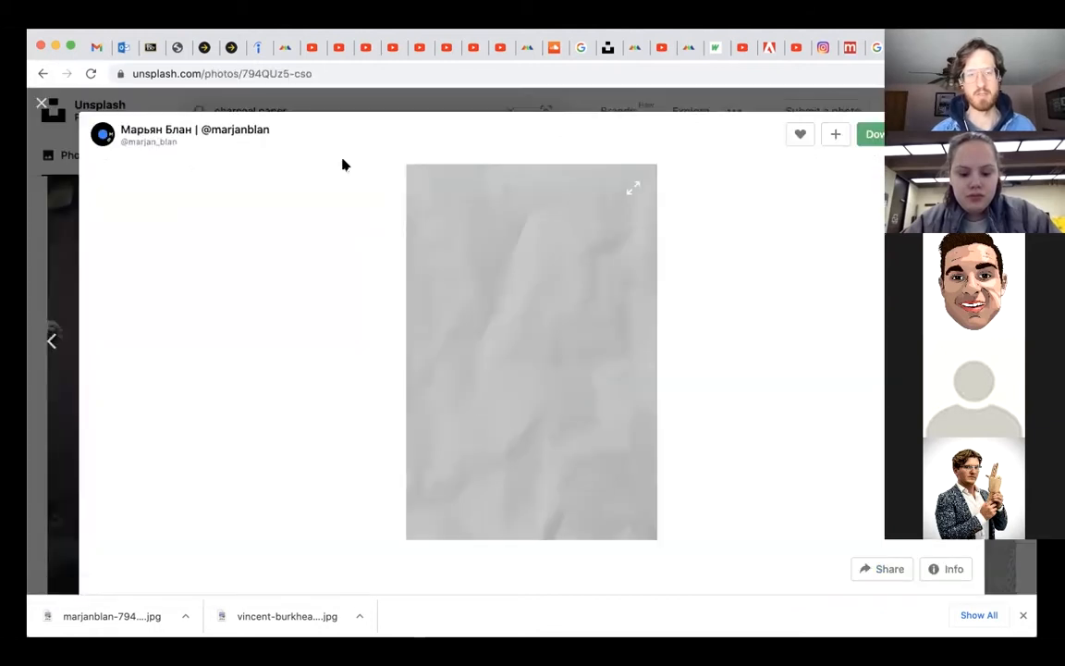
left_click(44, 103)
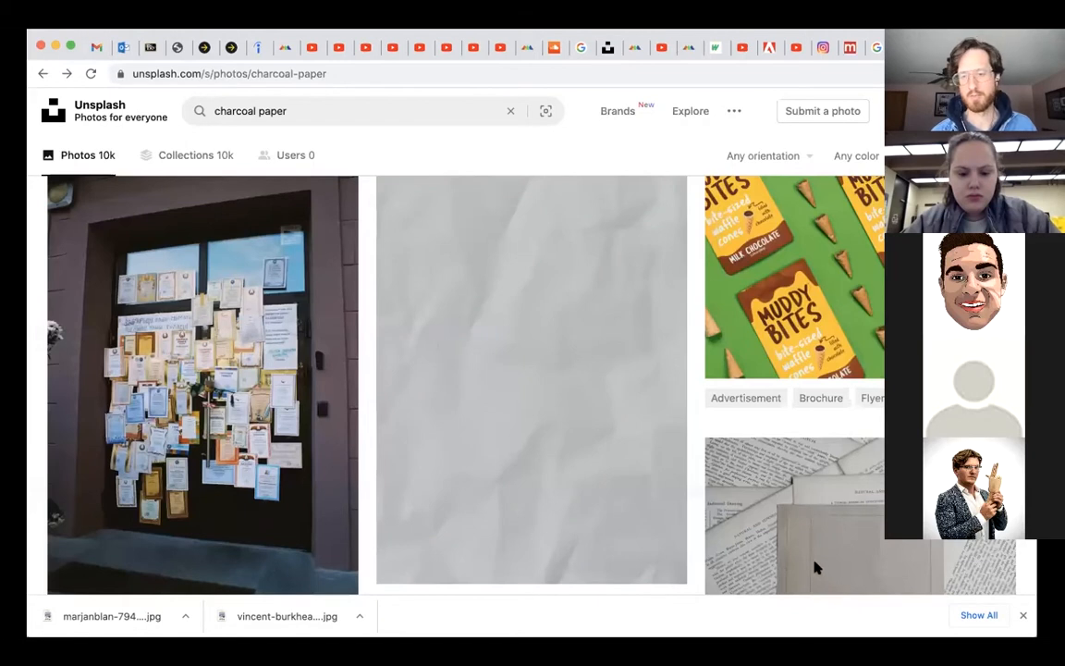
Switch to After Effects and add the marjanblan paper image as the top layer of the Animation Test Motor Moon Bike composition.
key("super+Tab")
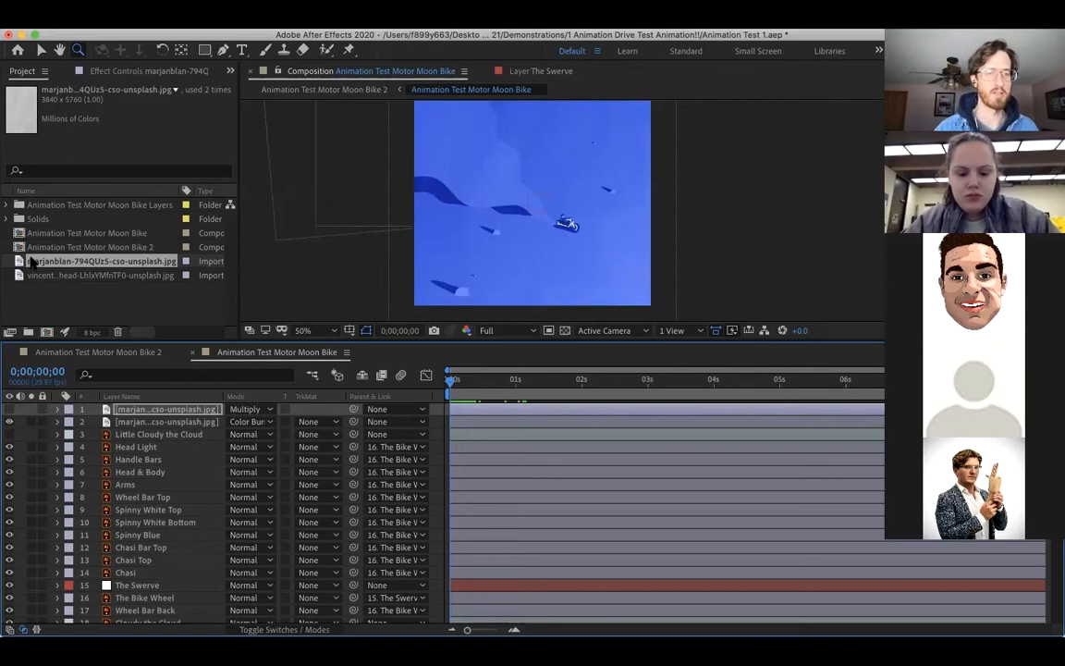
left_click(55, 261)
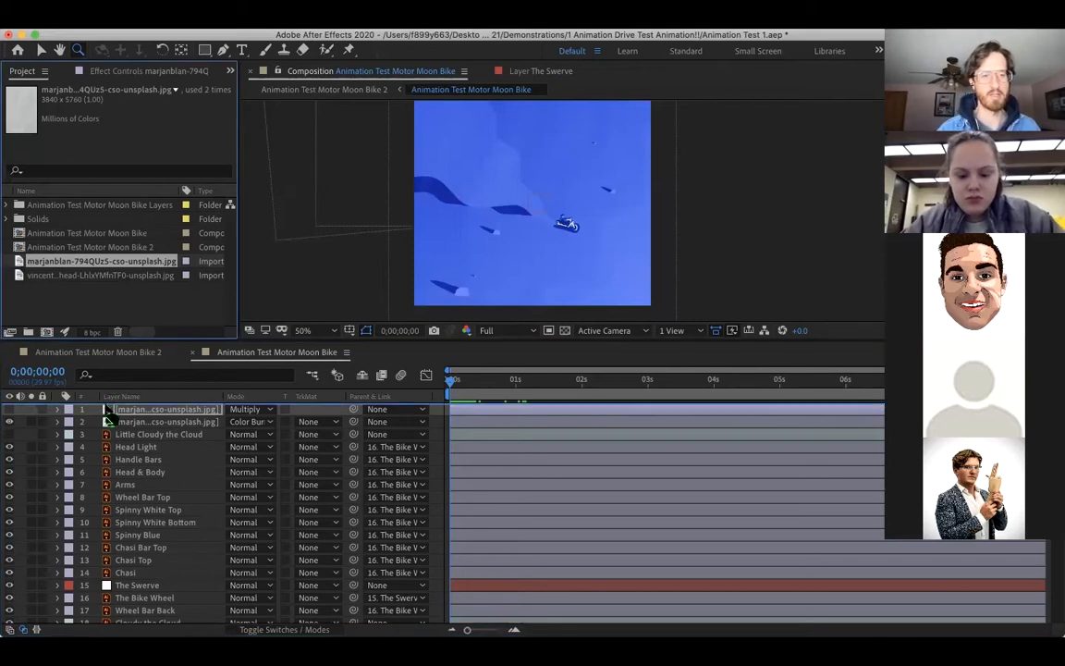
key("super+slash")
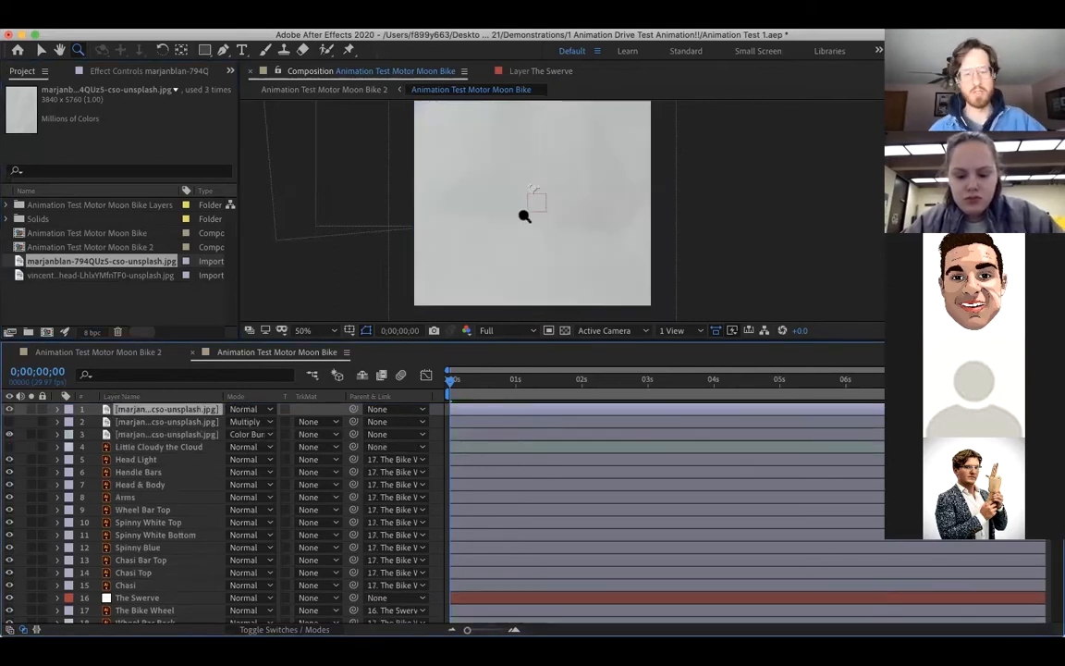
Scale the new paper layer down proportionally to about 37.8% so it still covers the whole composition frame.
left_click(555, 206, "alt")
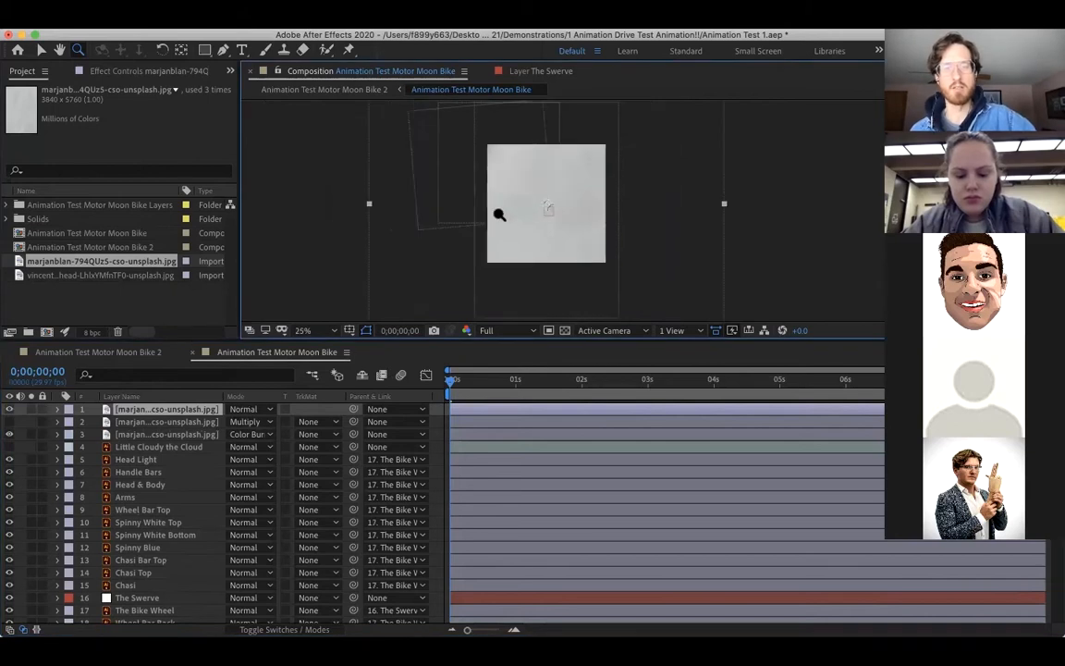
left_click(545, 220, "alt")
left_click(572, 208, "alt")
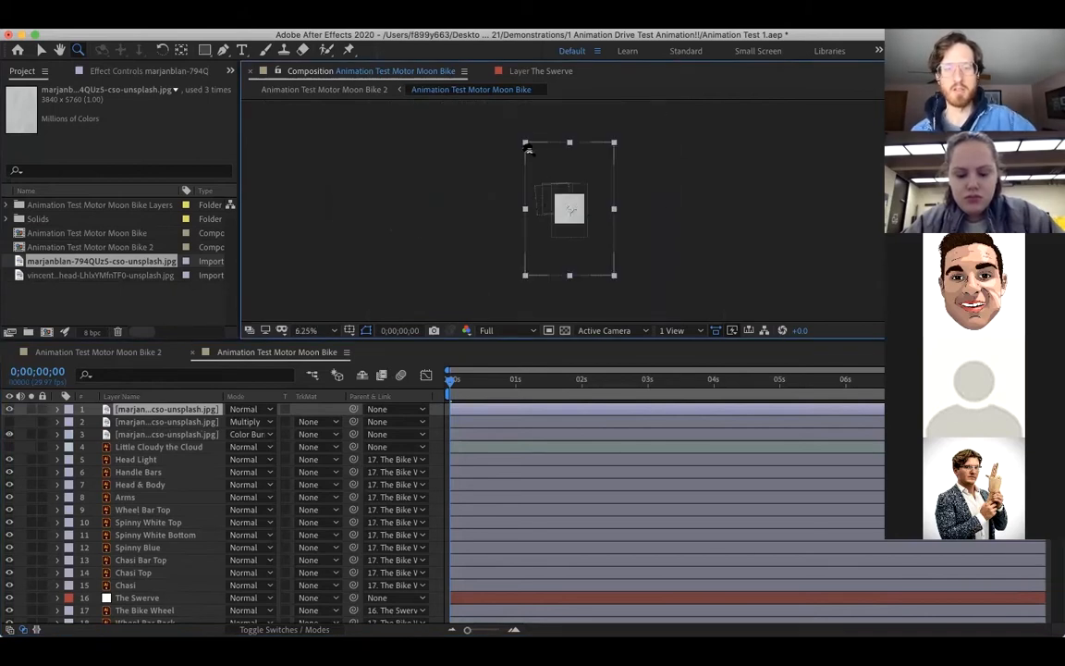
key("v")
left_click_drag(525, 143, 552, 186)
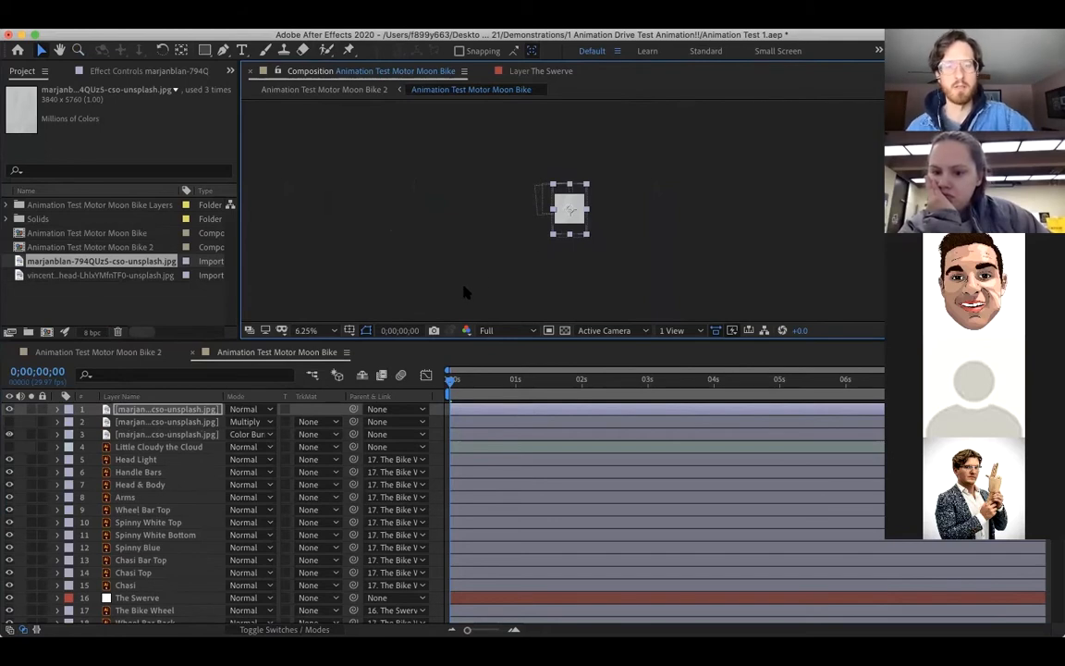
Expand the Transform properties of the new paper layer in the timeline.
left_click(570, 208)
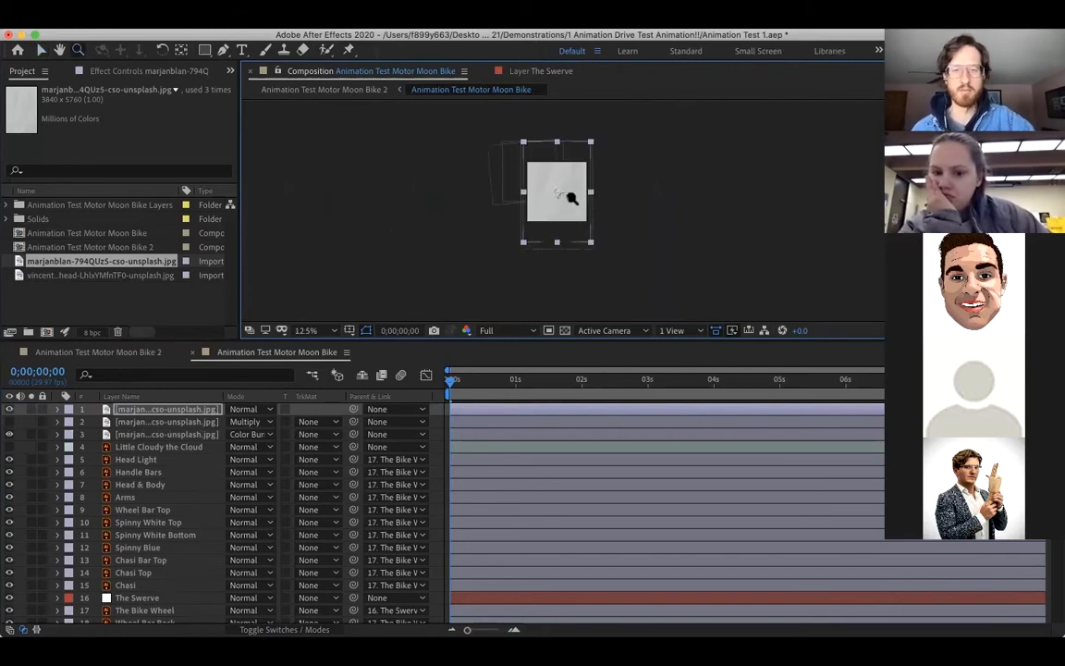
left_click(569, 200)
left_click_drag(545, 200, 561, 216)
left_click(571, 221)
left_click(587, 204, "alt")
left_click_drag(542, 238, 563, 229)
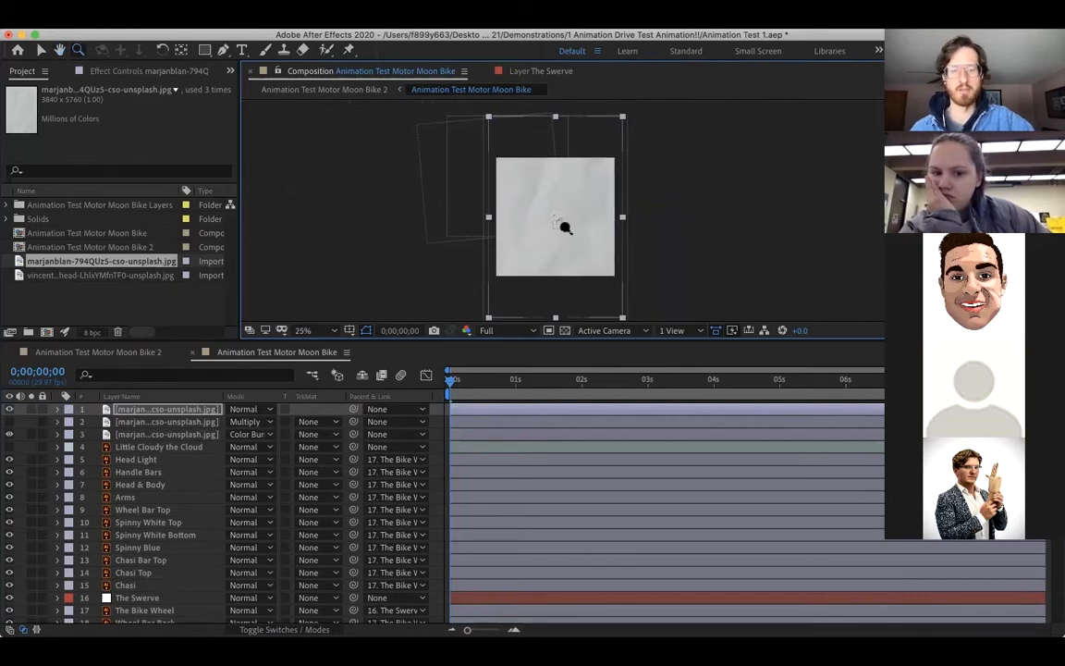
key("v")
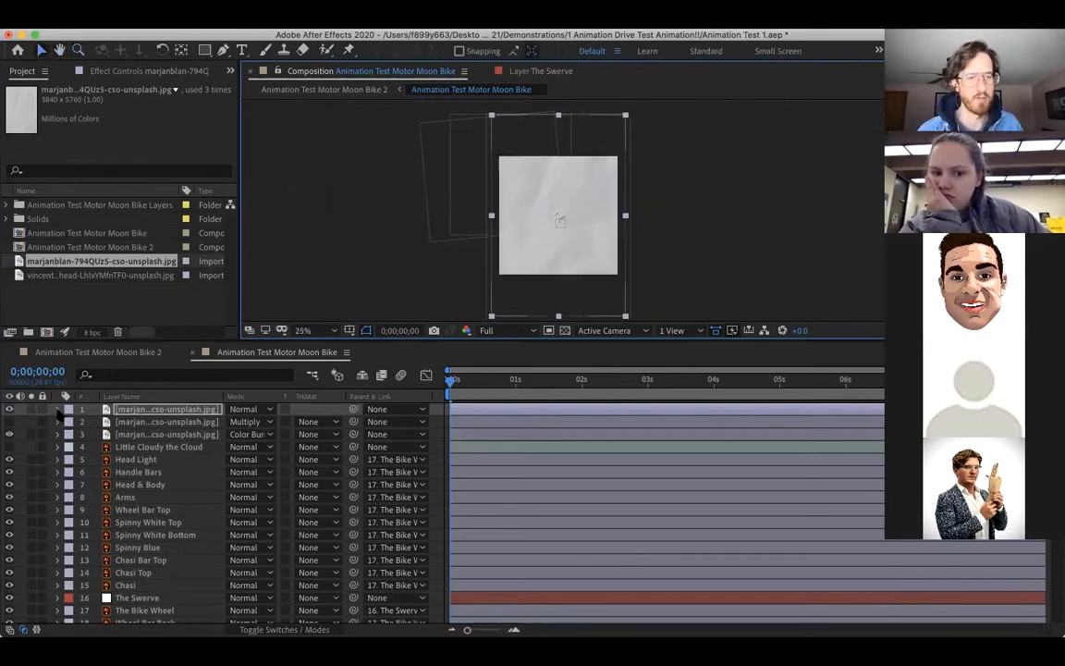
left_click(56, 409)
left_click(70, 423)
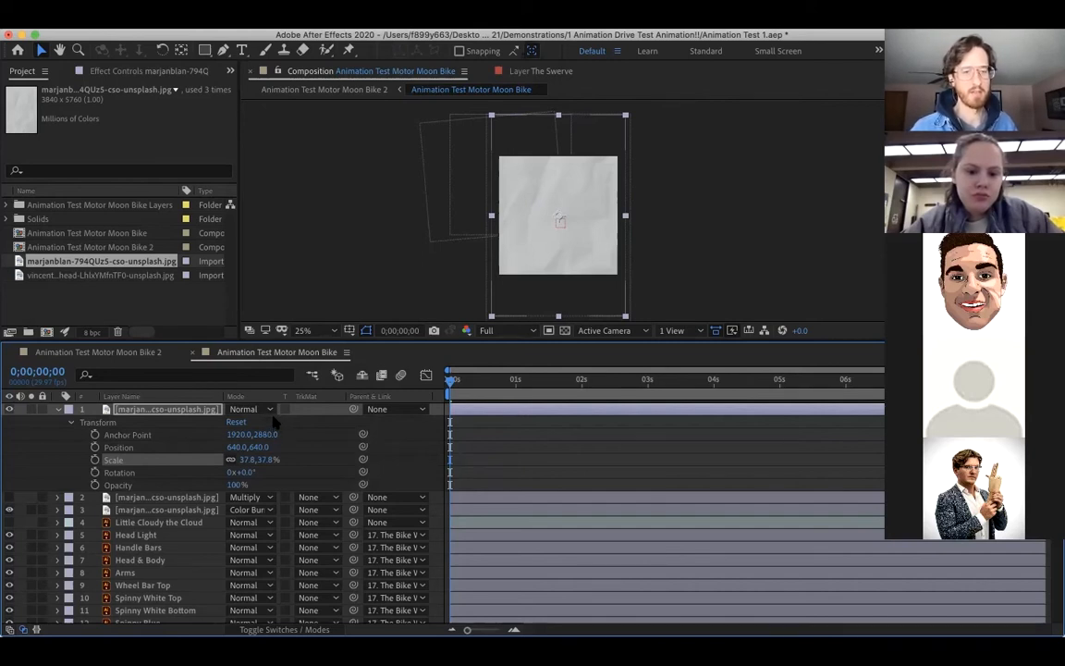
Try the Soft Light blending mode on the top paper layer with its opacity lowered to 52%.
left_click(264, 410)
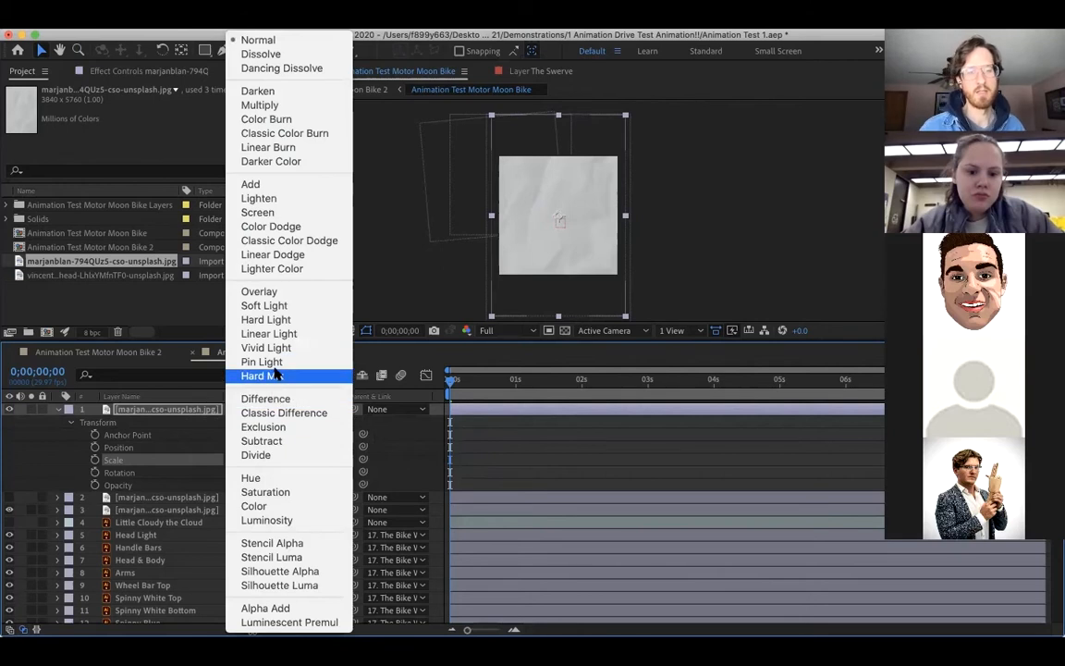
left_click(294, 306)
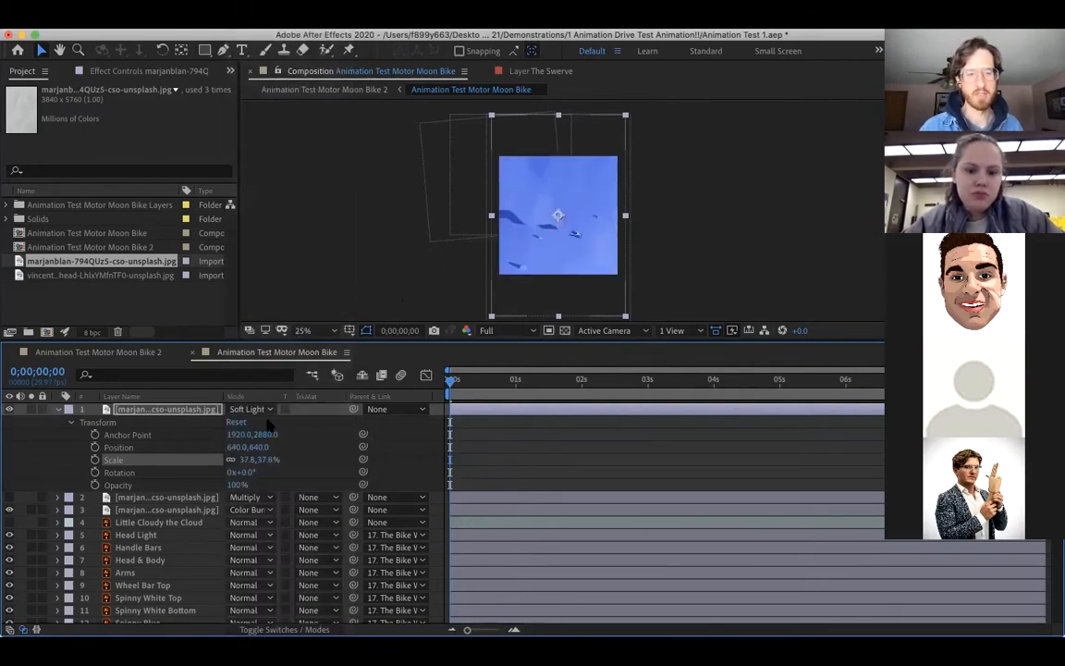
left_click(237, 485)
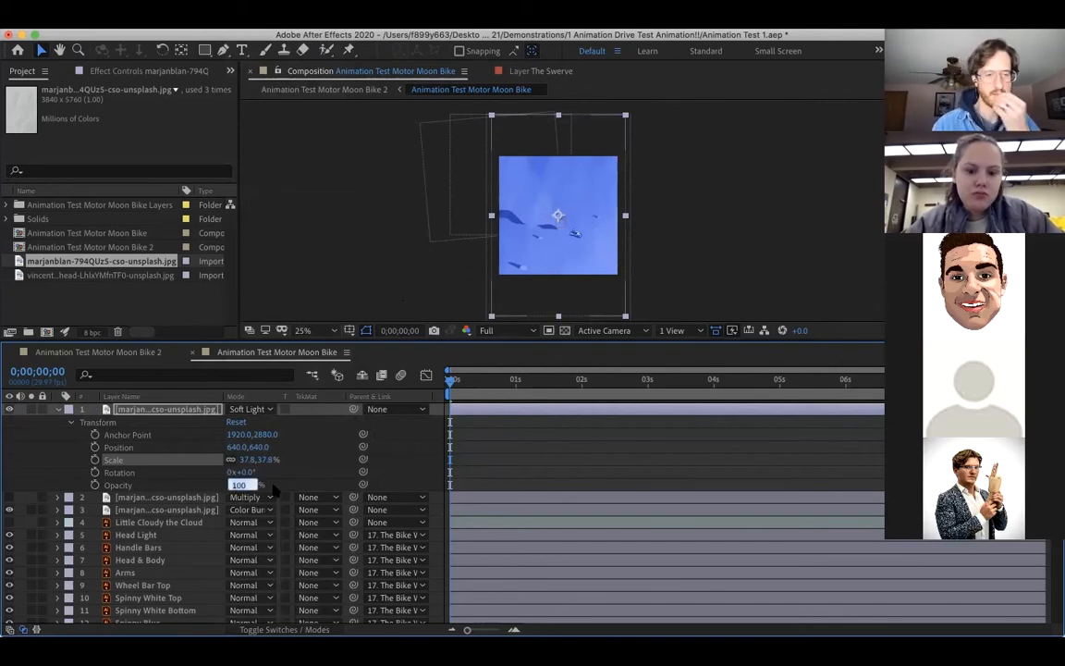
left_click(276, 484)
left_click_drag(234, 485, 217, 485)
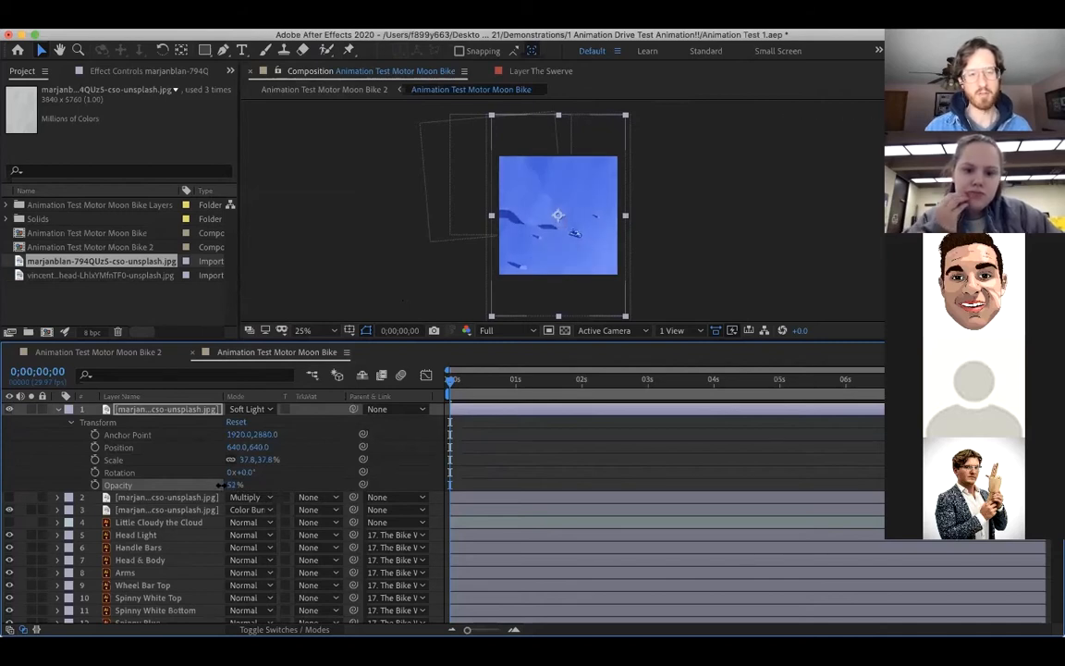
Try the Add, Color Burn and Multiply blending modes on the top paper layer.
left_click(259, 409)
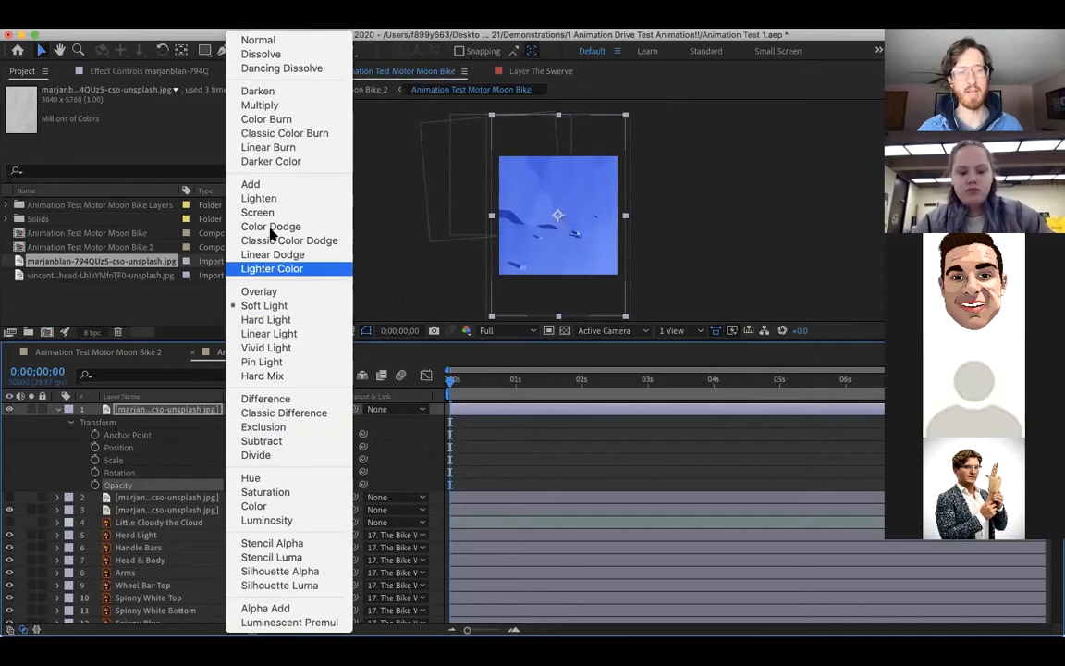
left_click(268, 185)
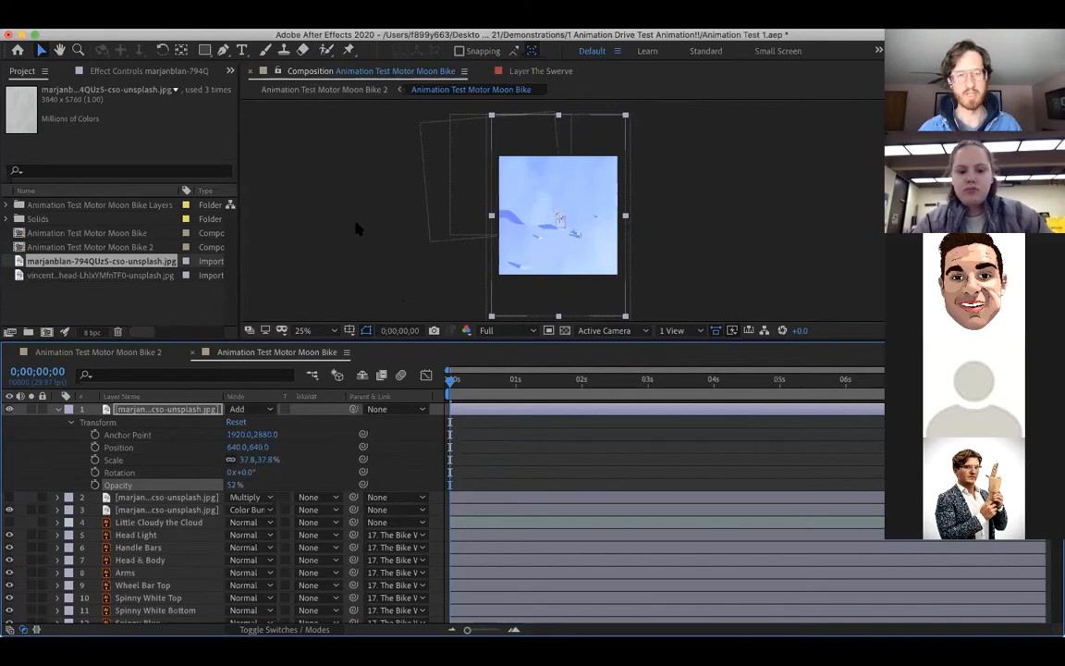
left_click(245, 409)
left_click(294, 119)
left_click(266, 411)
left_click(268, 105)
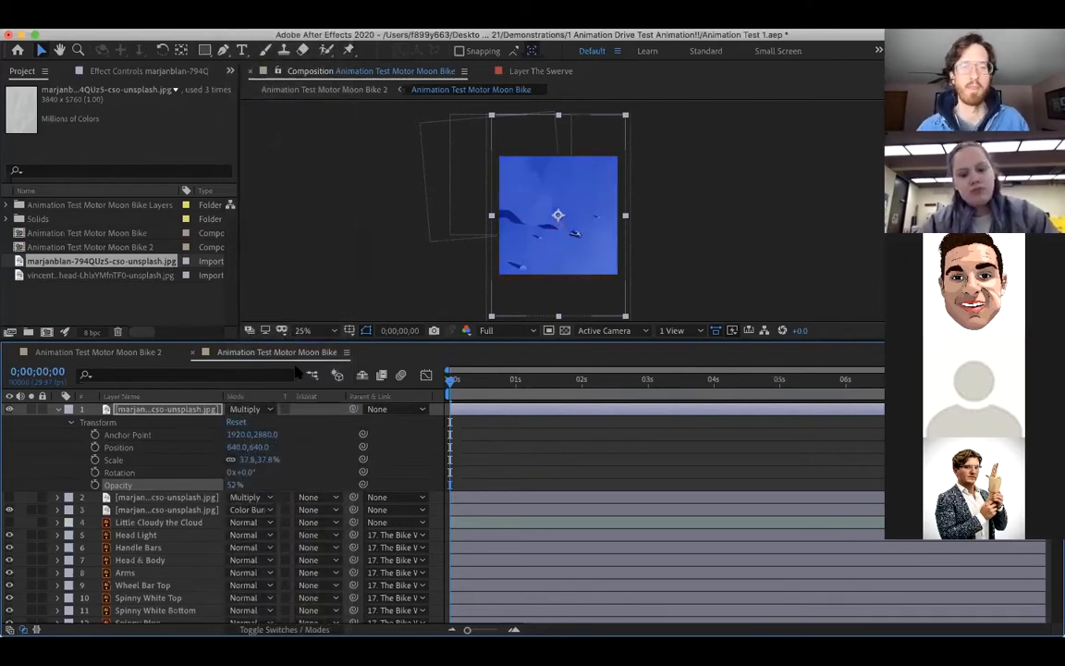
Set the top paper layer's blending mode to Classic Color Burn and lower its opacity to about 38%.
left_click(266, 412)
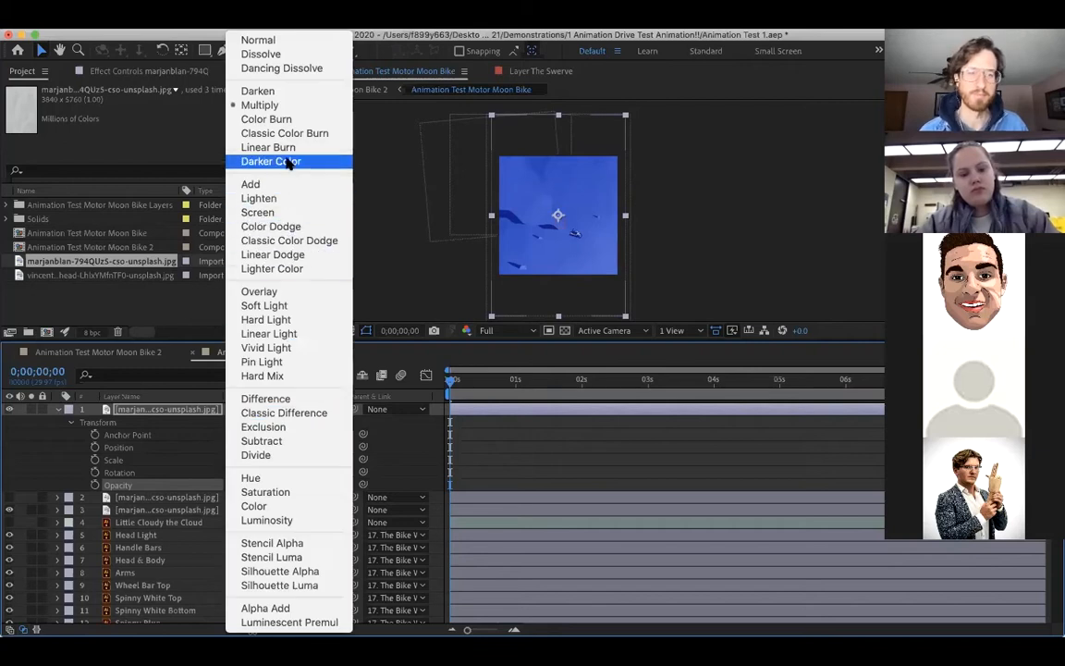
left_click(285, 133)
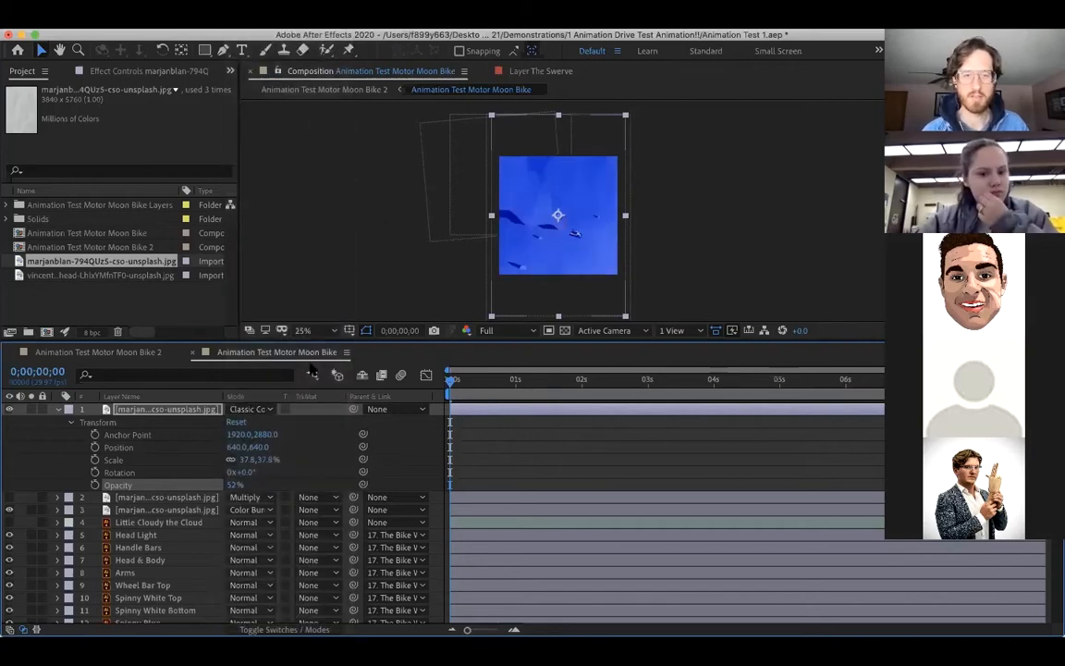
left_click(236, 485)
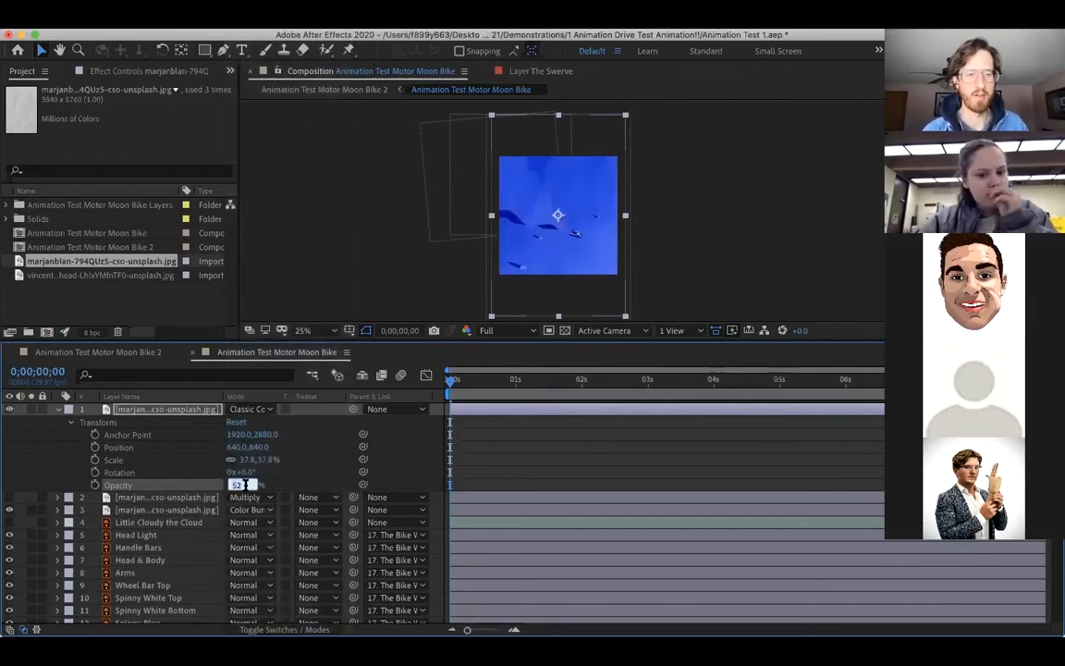
left_click(262, 488)
left_click_drag(236, 488, 223, 488)
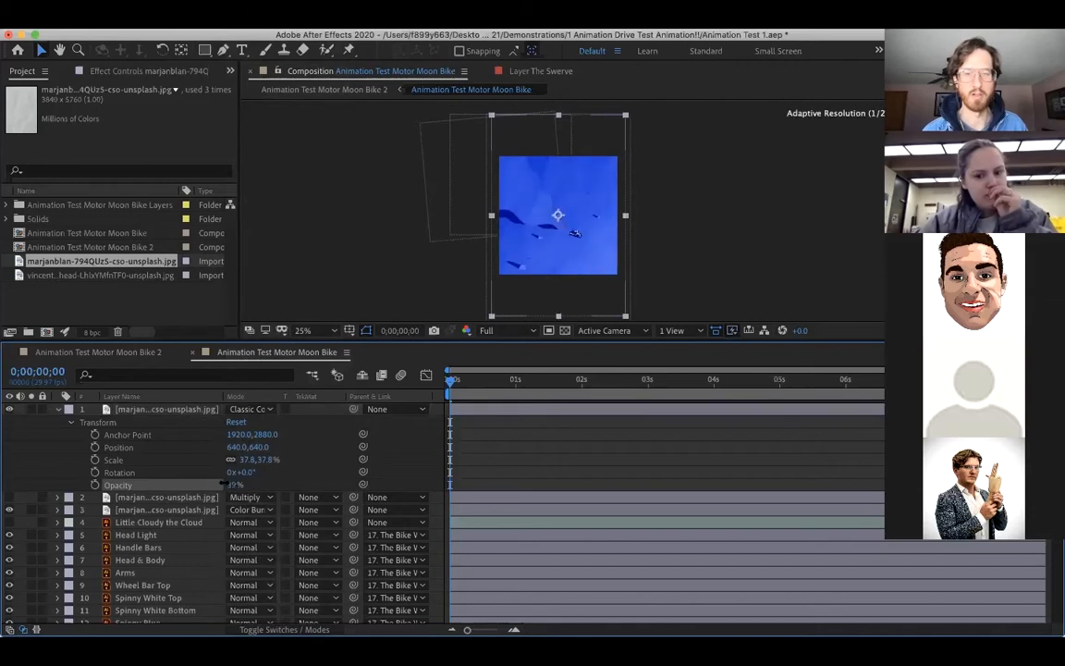
Inspect the paper texture over the artwork at 100% magnification and preview the start of the animation.
key("grave")
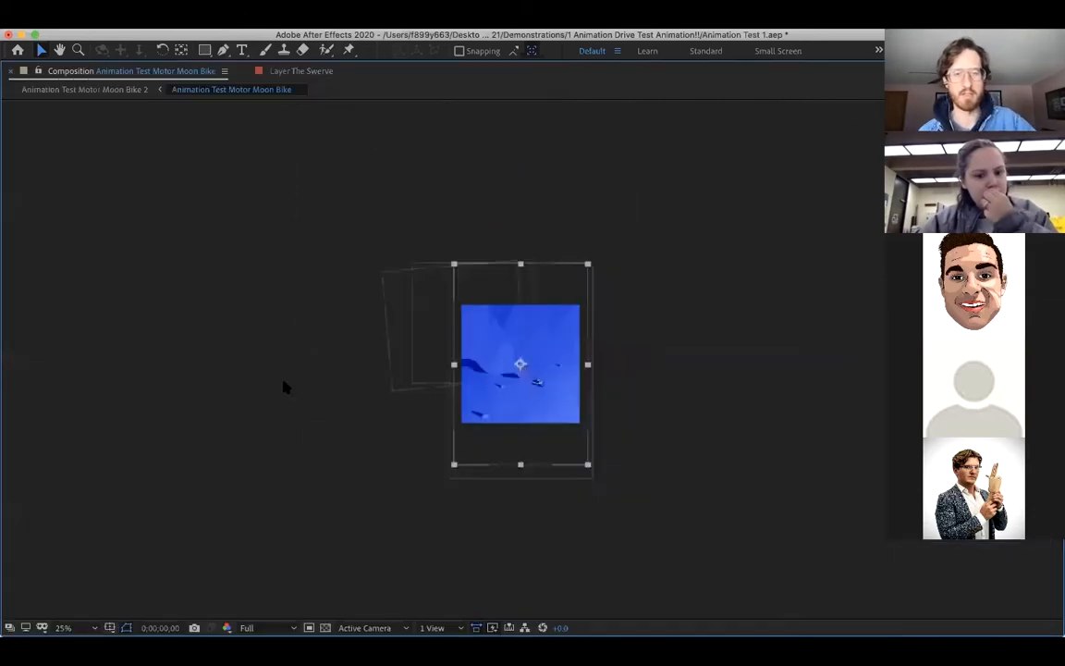
left_click(70, 627)
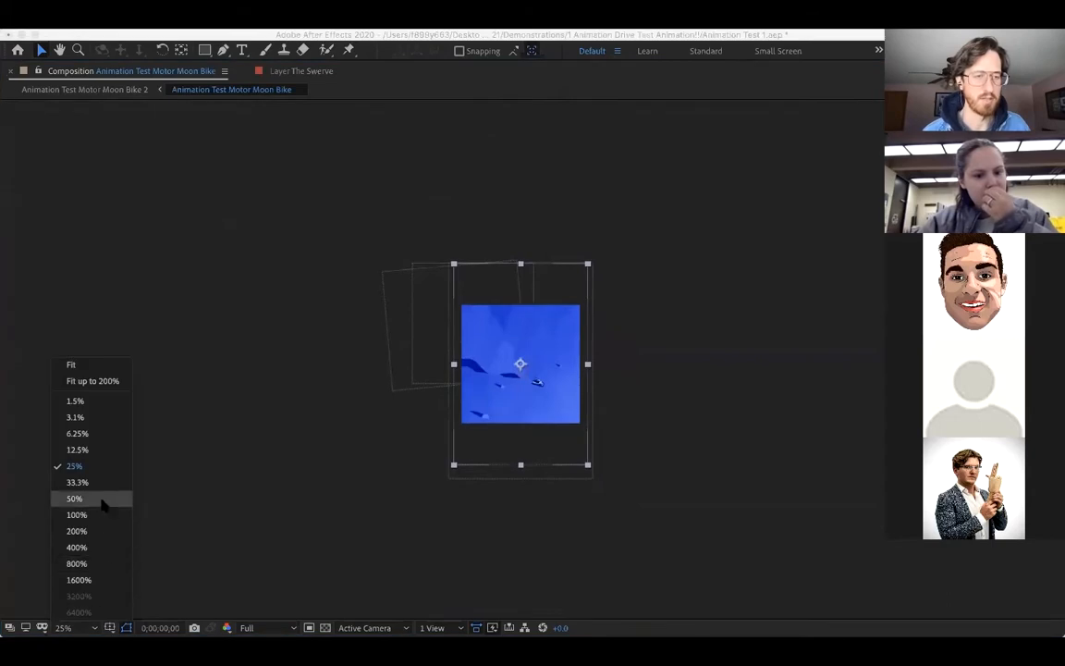
left_click(92, 517)
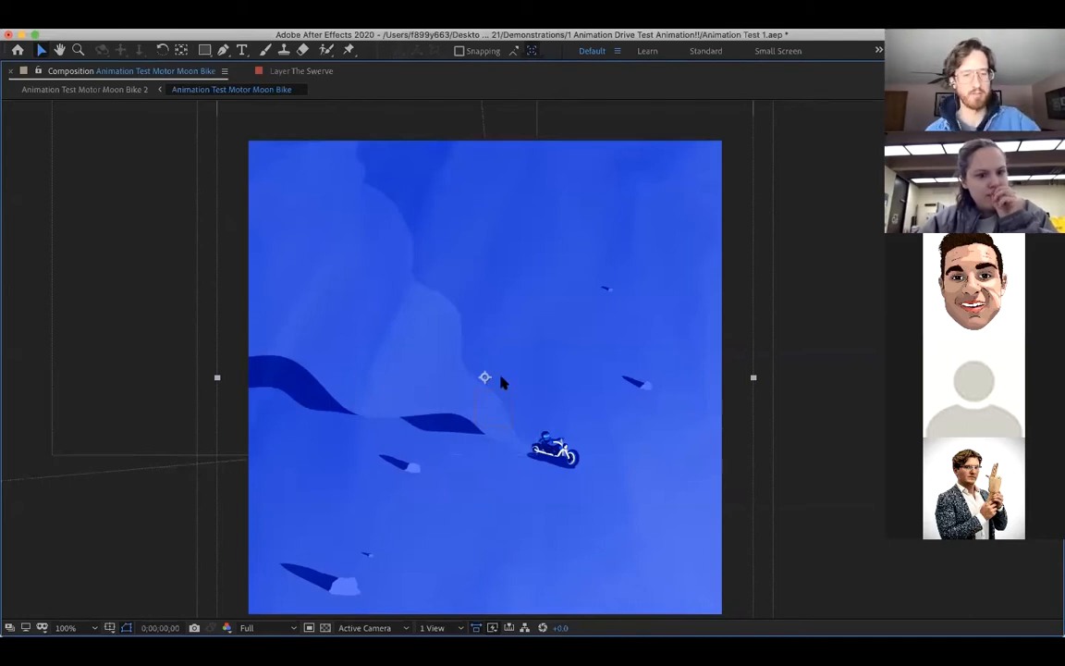
key("grave")
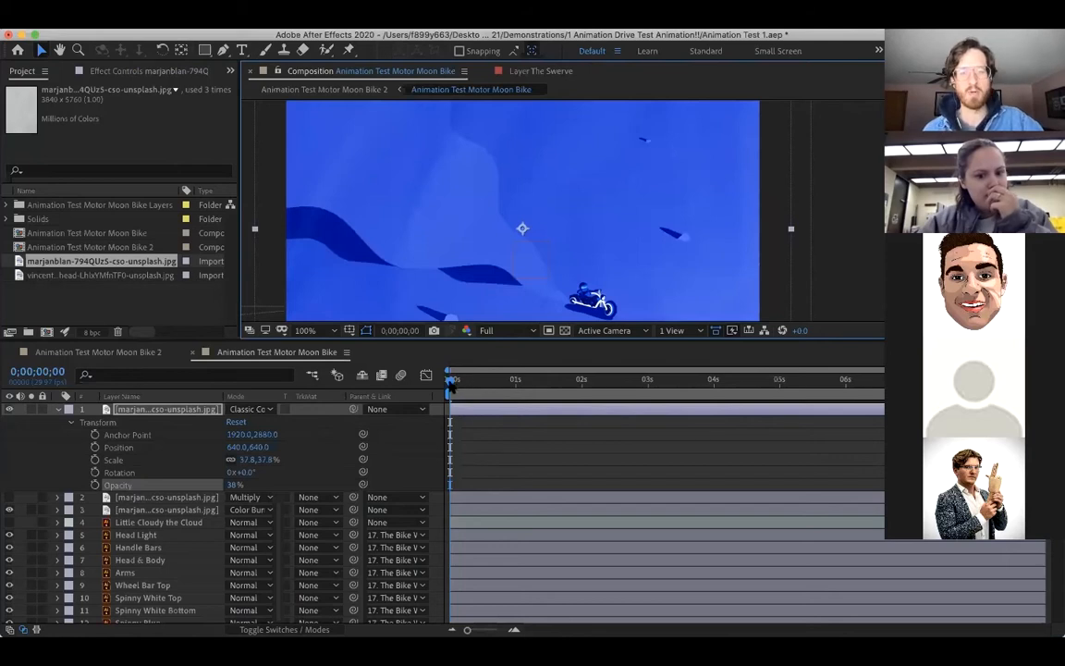
key("space")
key("space")
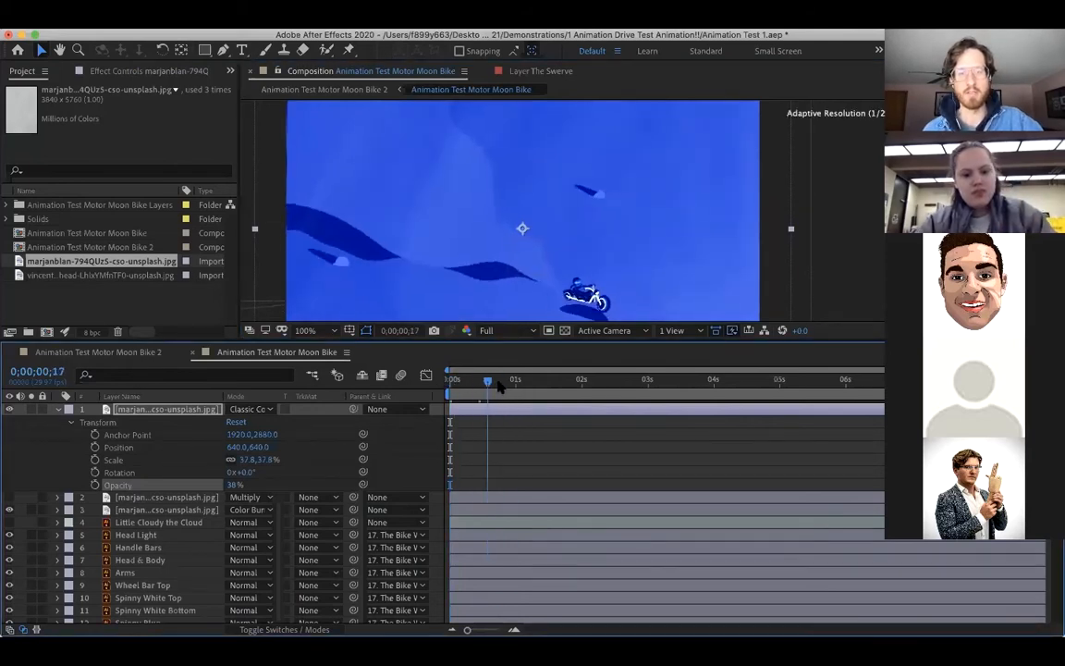
key("space")
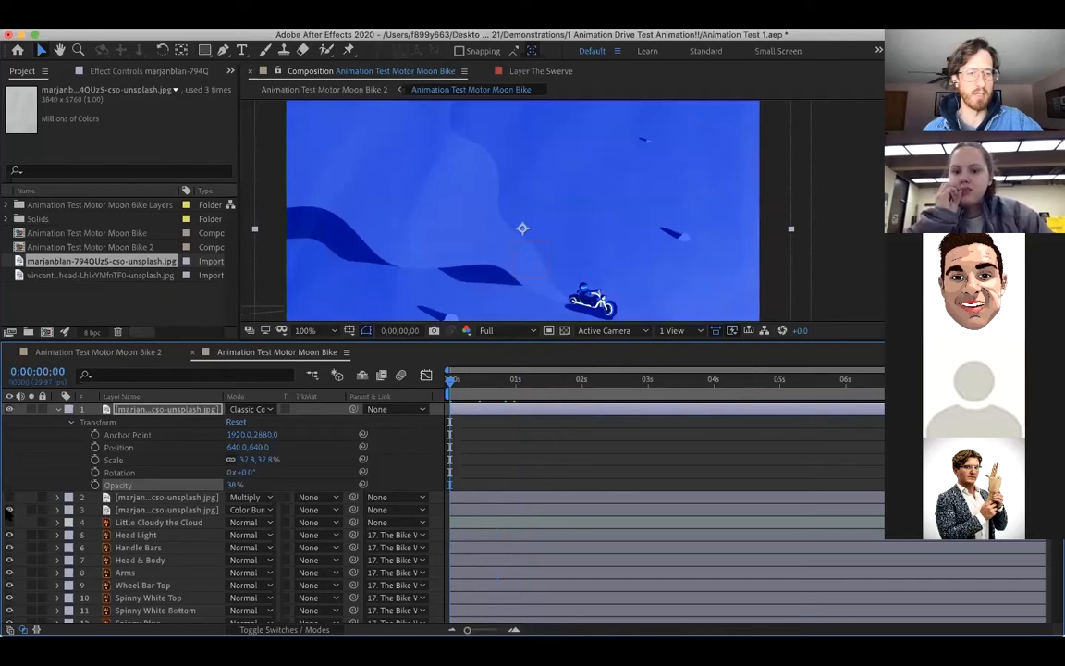
Hide the Color Burn paper layer, set the top paper layer's opacity to 50%, and preview from the first frame.
mouse_move(450, 388)
left_mouse_down()
mouse_move(511, 381)
mouse_move(451, 381)
left_mouse_up()
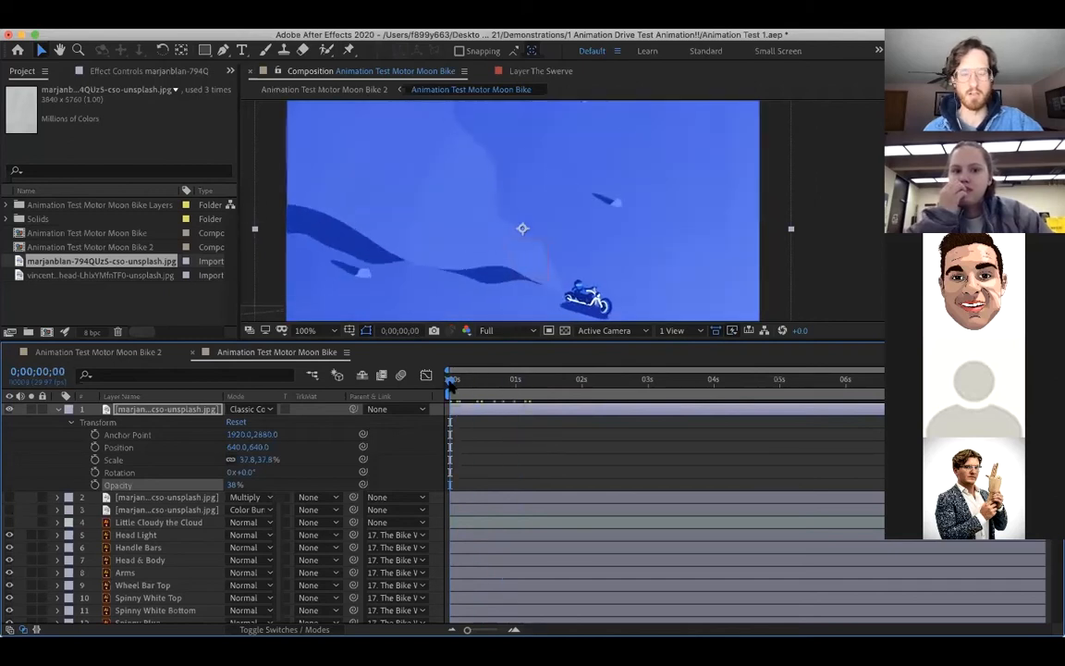
left_click(238, 485)
type("50")
key("Return")
key("space")
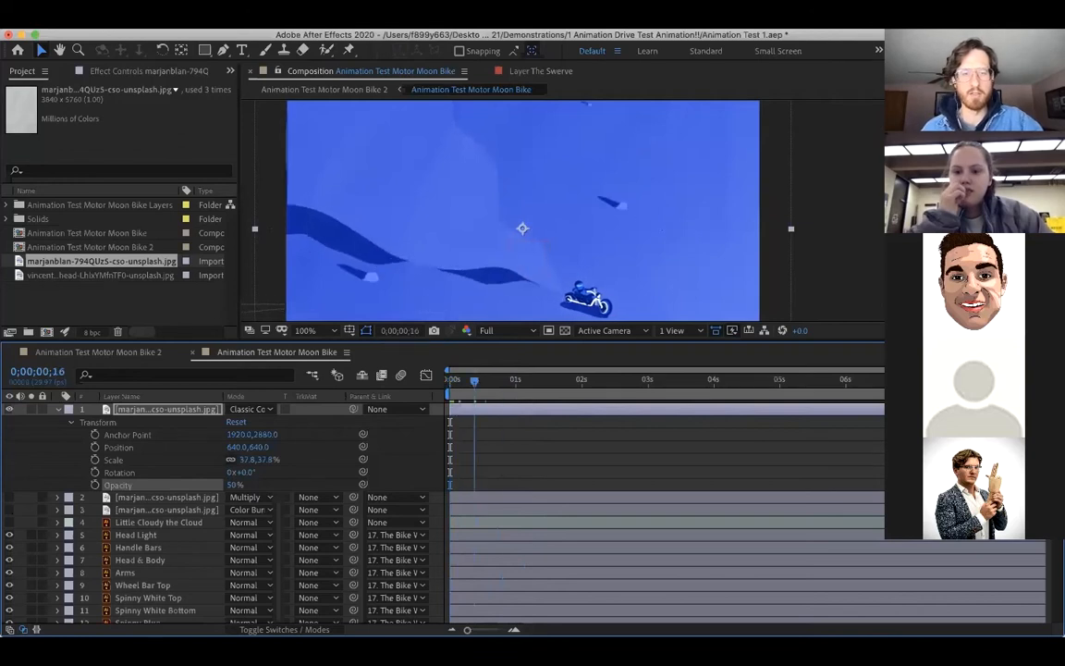
key("space")
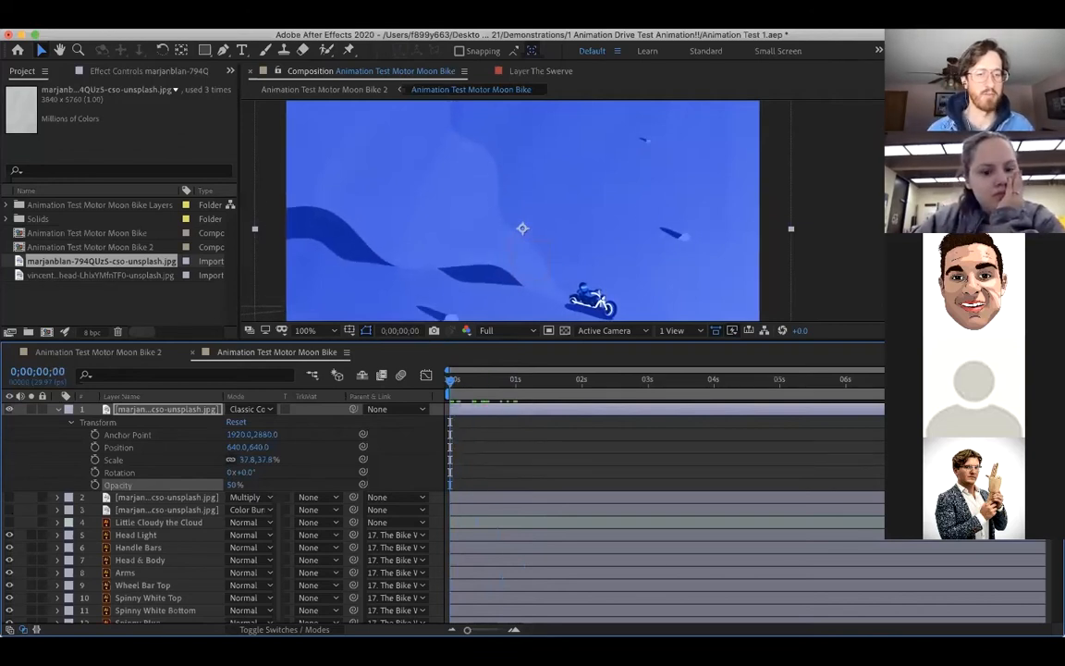
Keyframe the top paper layer's rotation at frame 0 and set it to 90° at frame 1.
key("alt+shift+r")
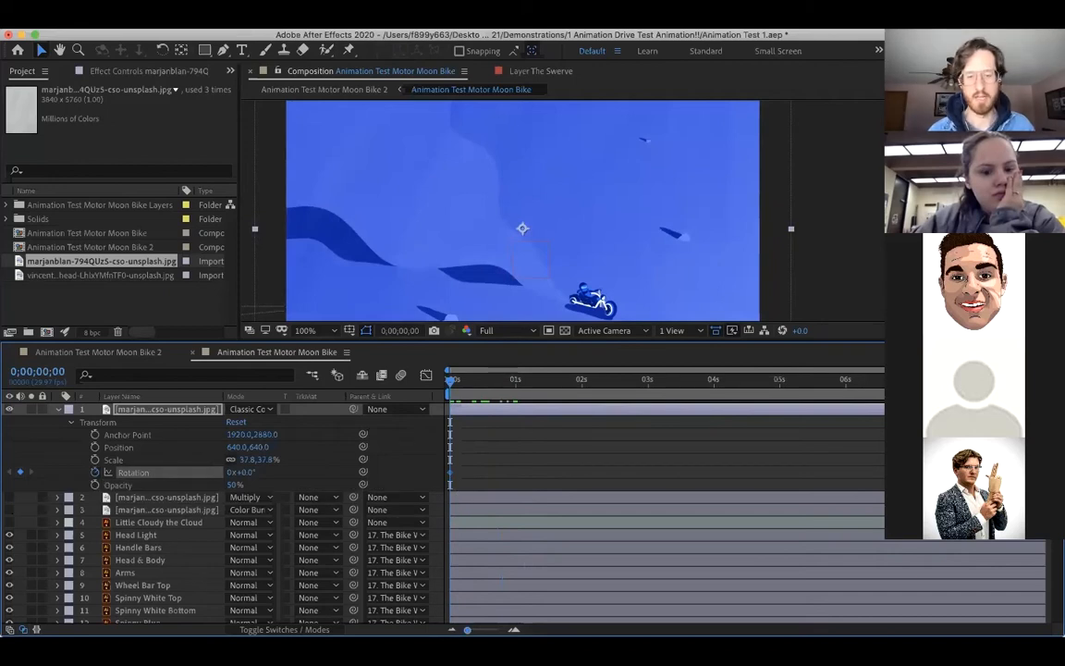
key("equal")
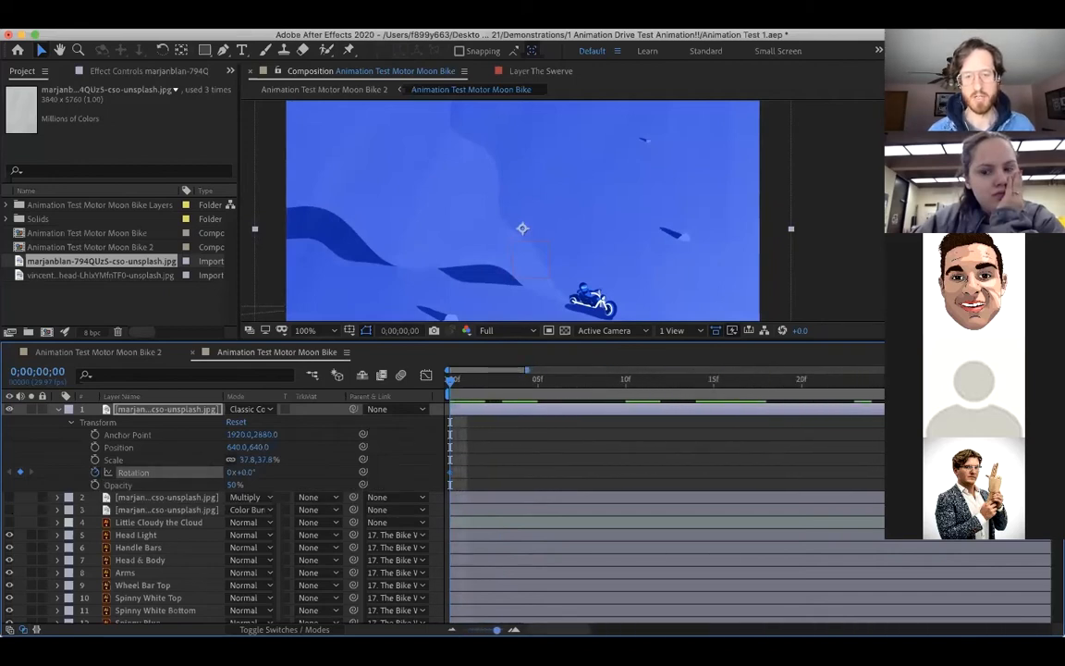
key("equal")
key("equal")
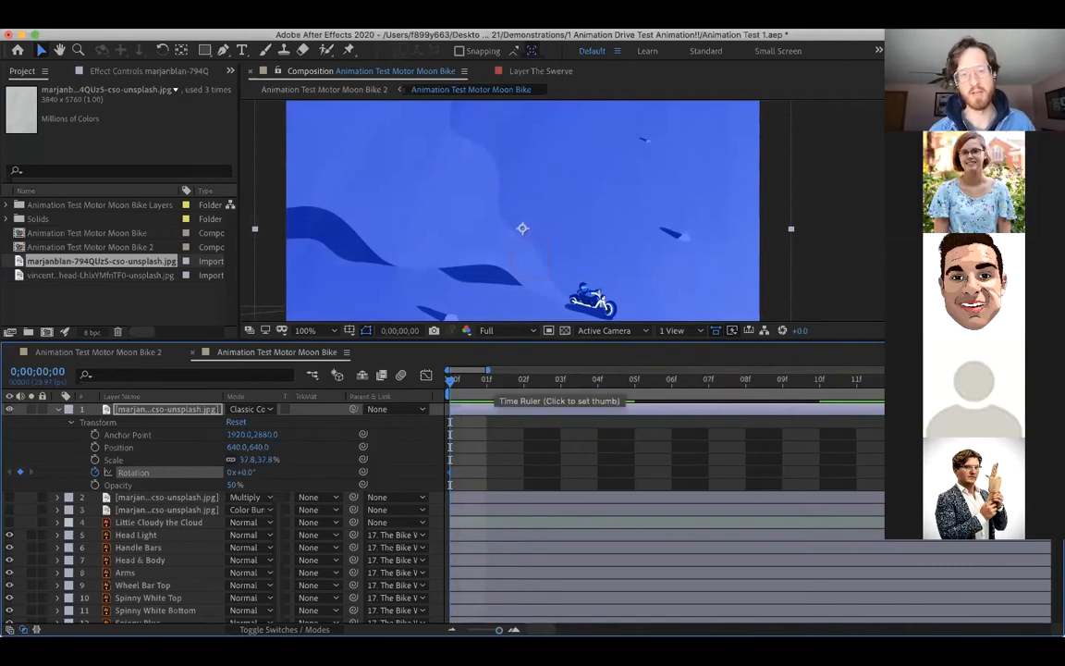
left_click(486, 380)
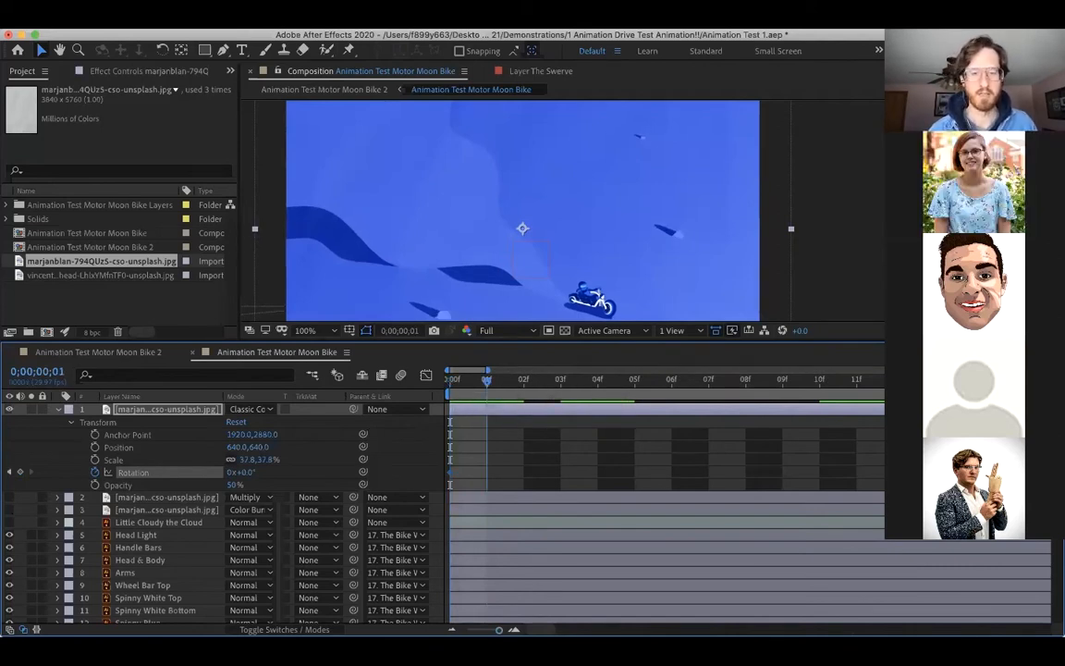
left_click(245, 472)
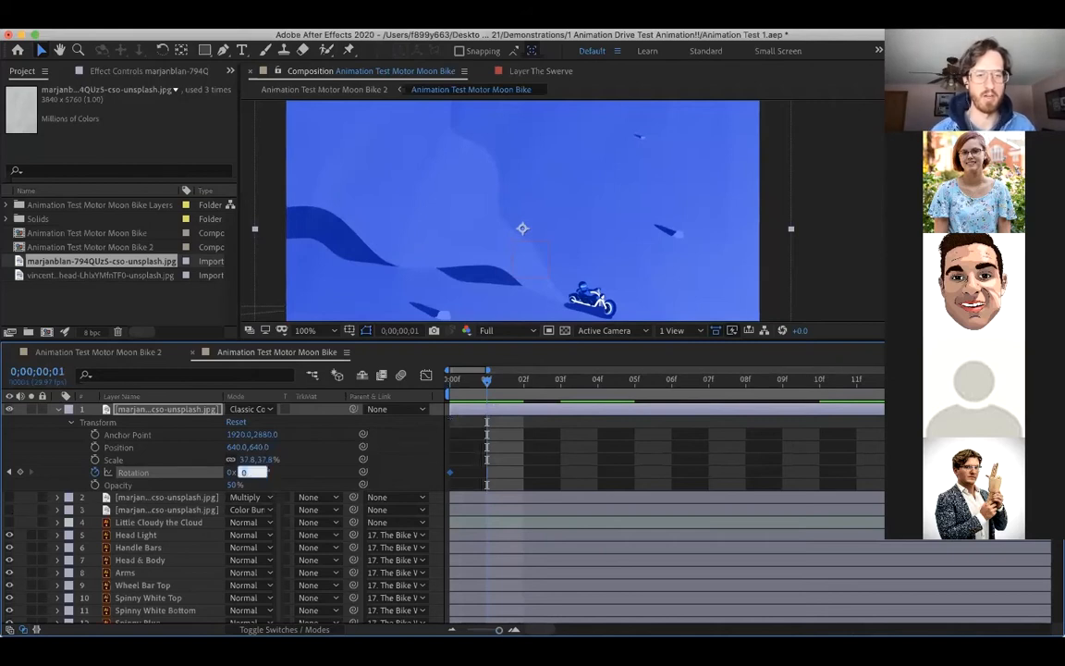
type("90")
key("Return")
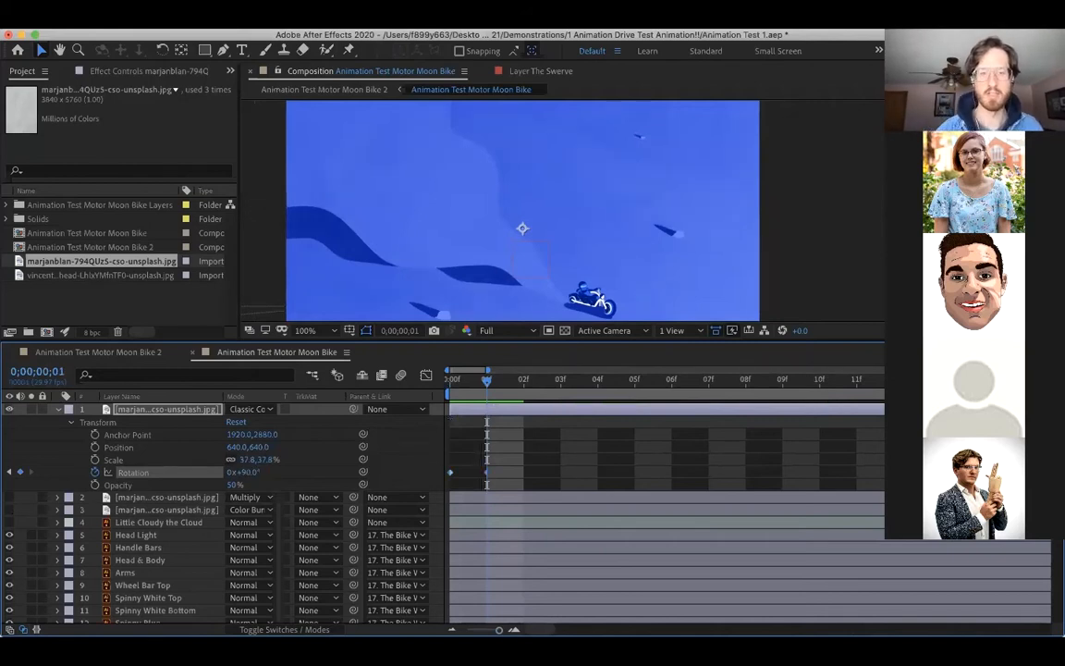
Set the top paper layer's rotation to 180° at frame 2.
left_click_drag(484, 385, 461, 380)
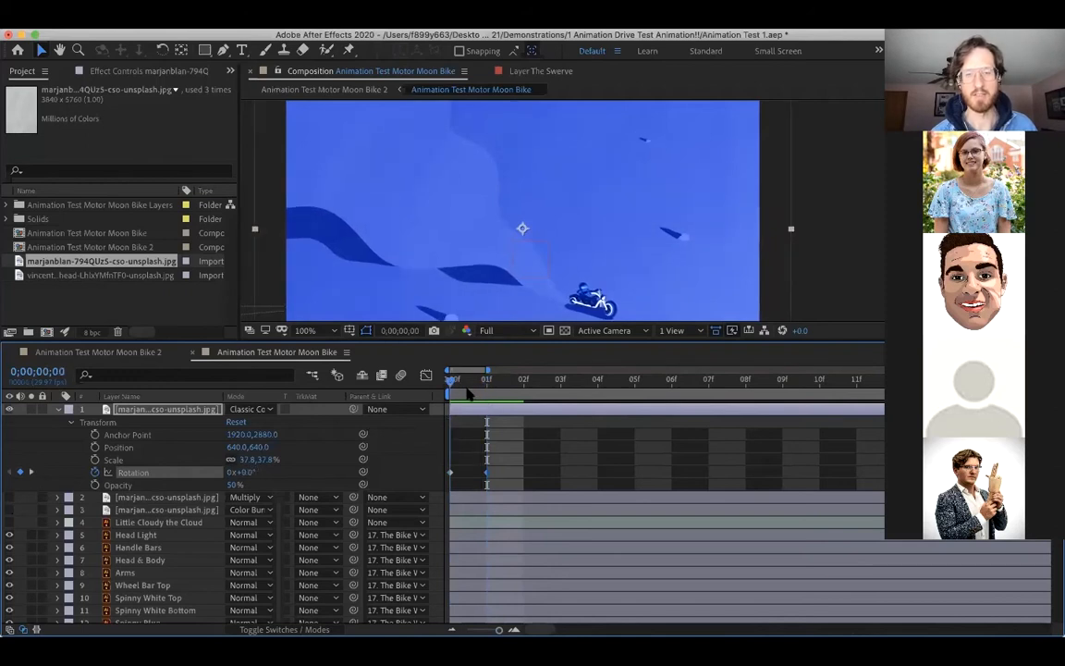
left_click(451, 389)
left_click_drag(451, 389, 523, 383)
left_click(248, 473)
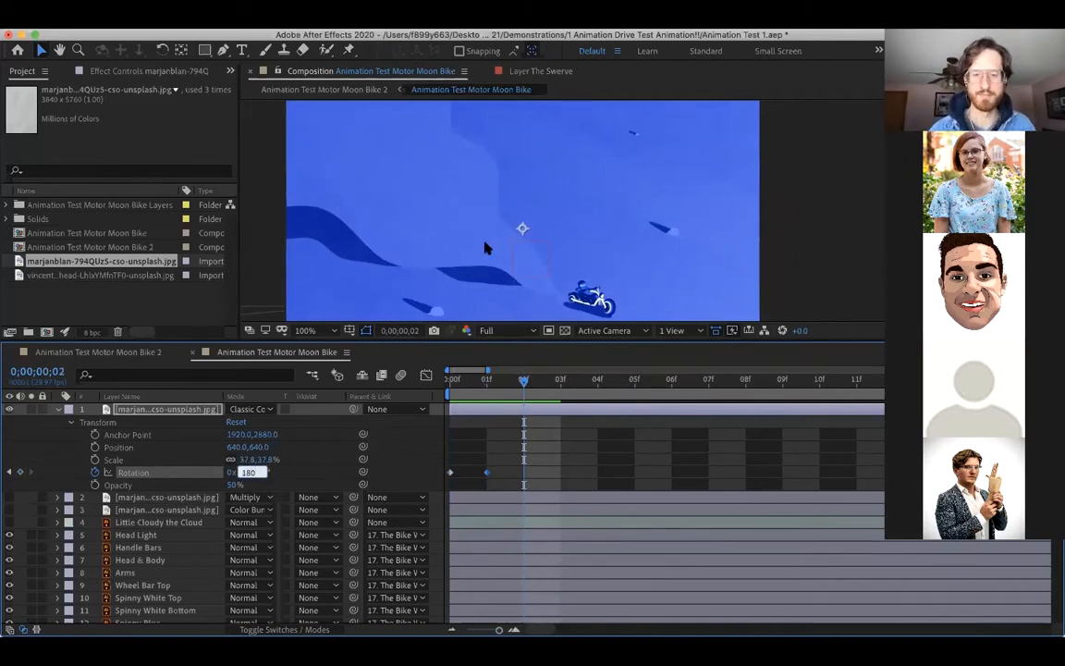
key("Return")
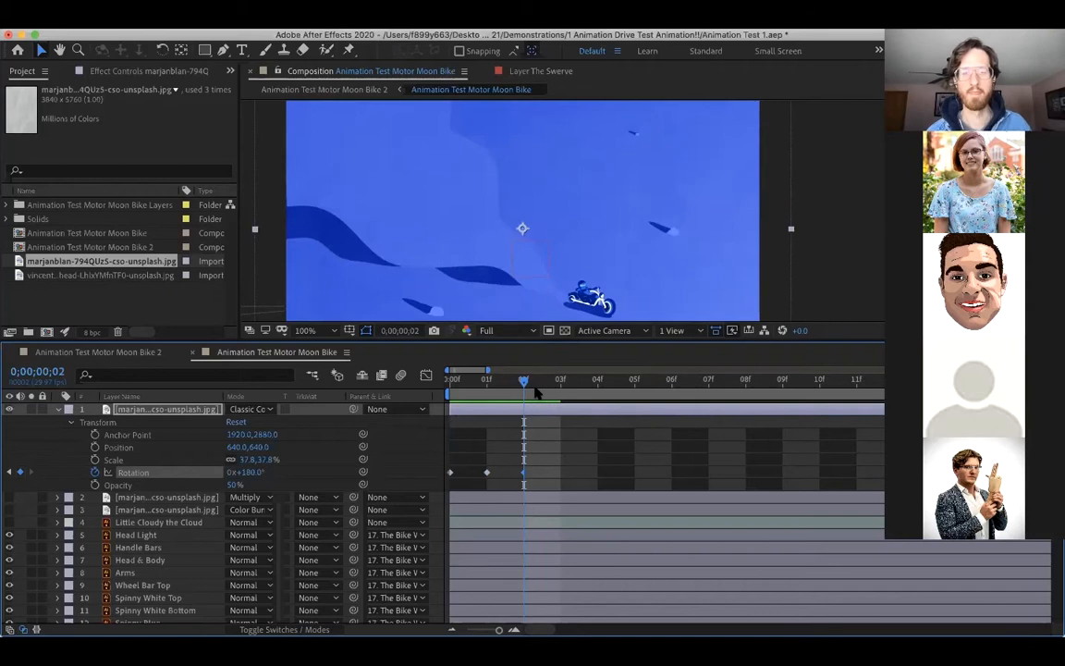
Set the top paper layer's rotation to -90° at frame 3.
left_click(553, 381)
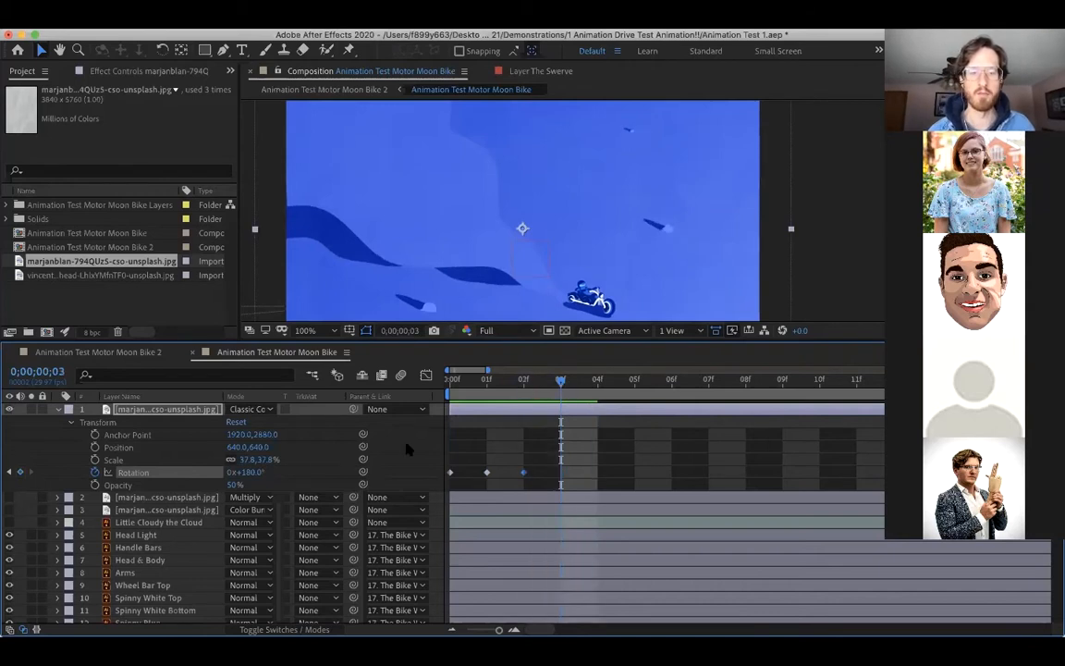
left_click(250, 472)
type("-90")
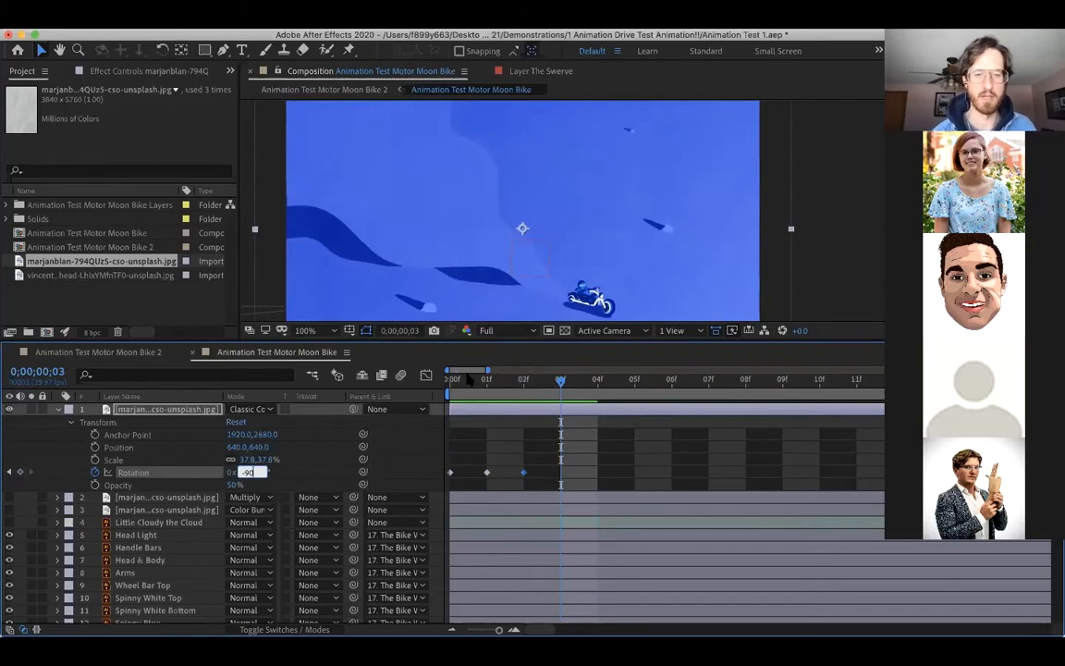
key("Return")
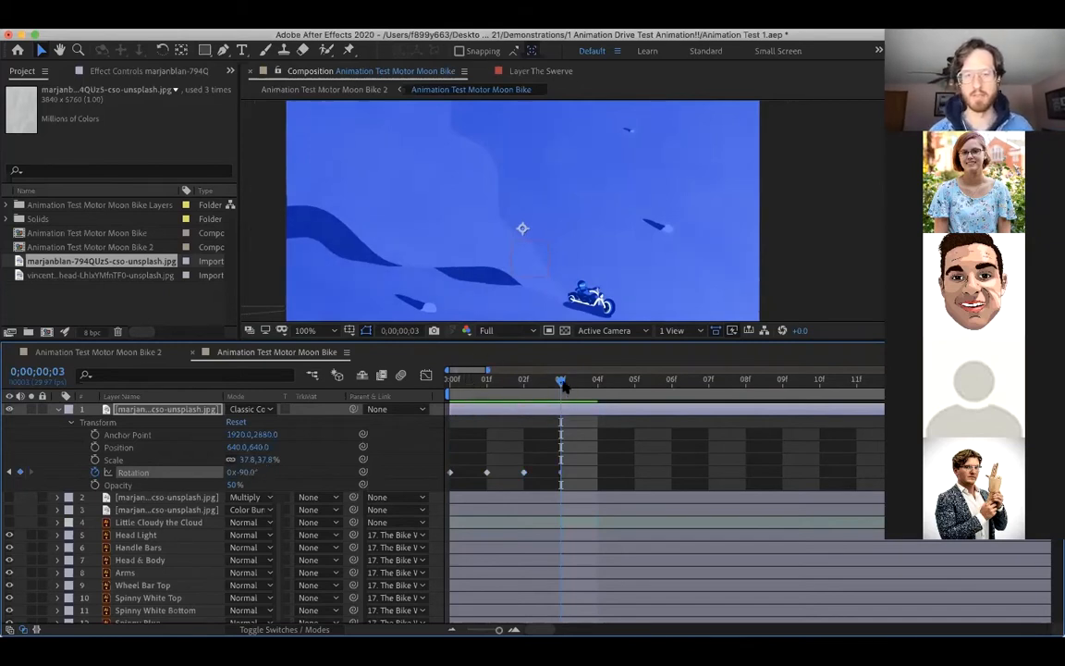
Preview the paper texture's rotation keyframes over the first four frames and return to the first frame.
key("space")
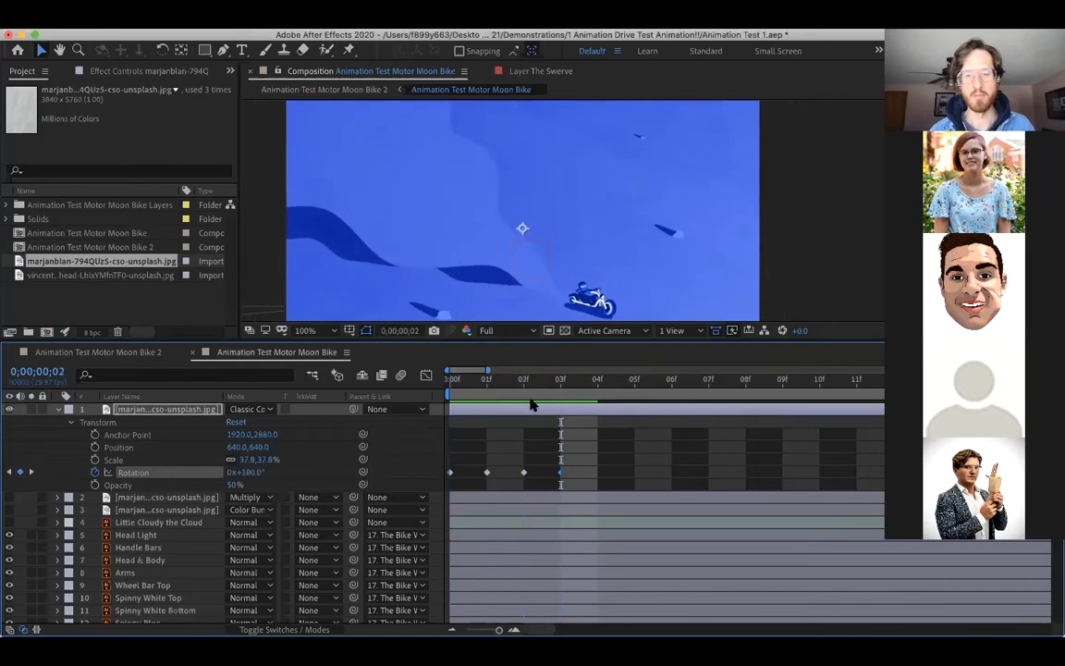
key("space")
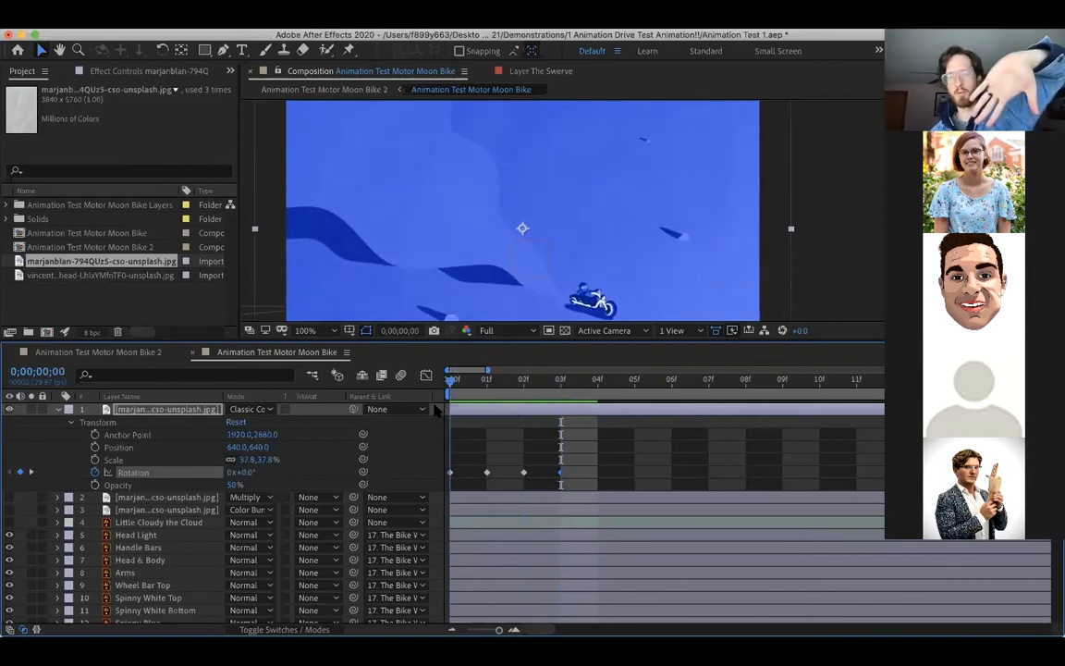
left_click(560, 380)
left_click(597, 379)
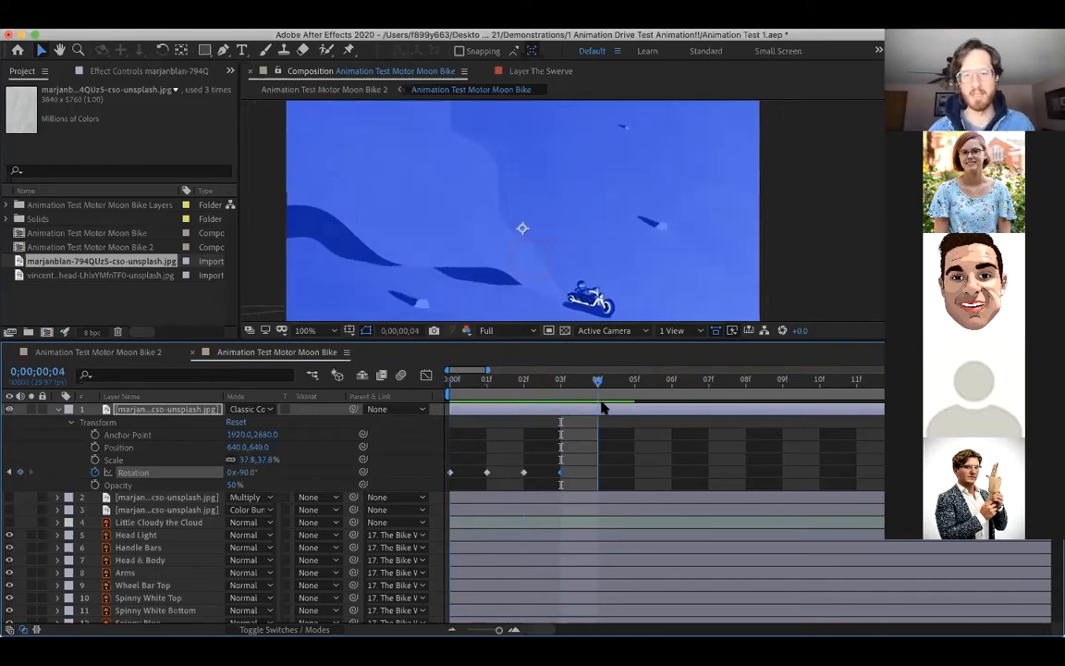
left_click(452, 382)
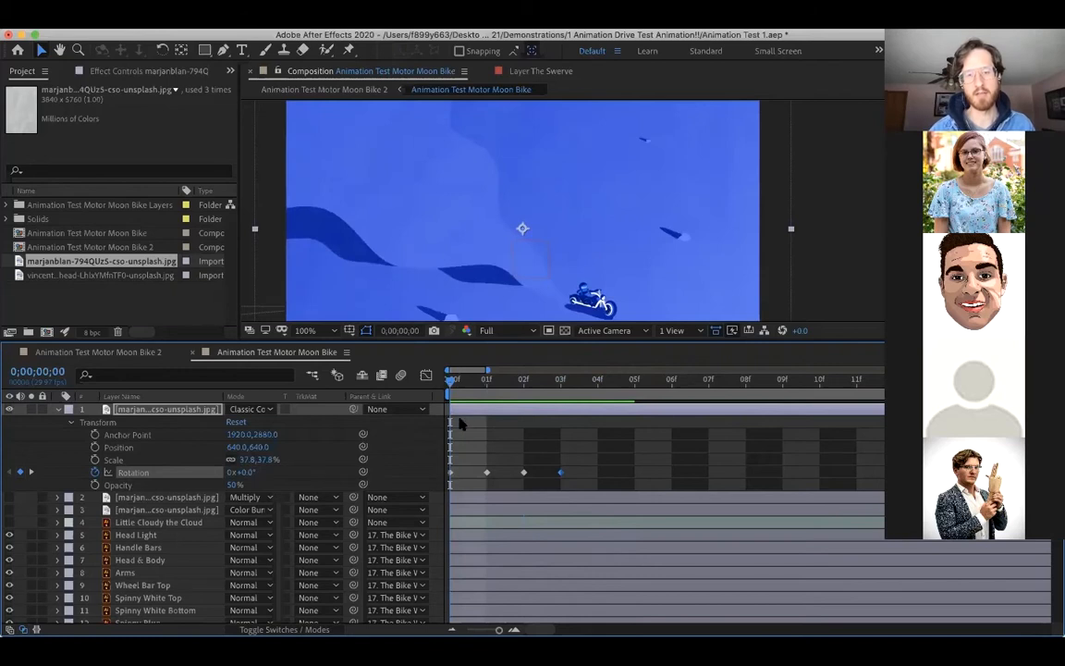
key("space")
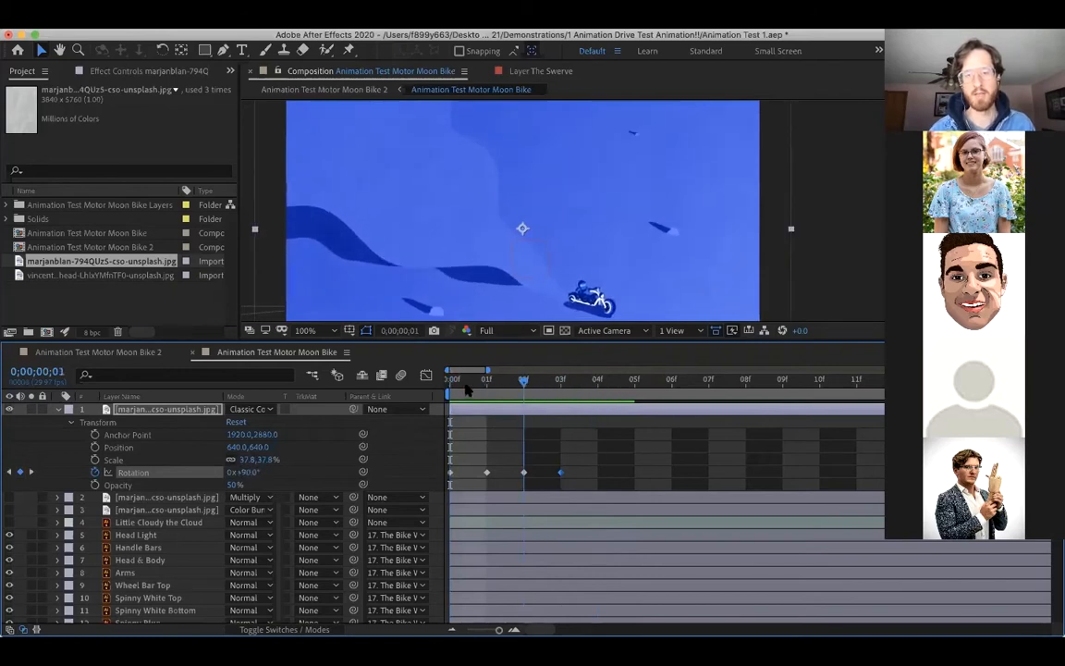
left_click(597, 380)
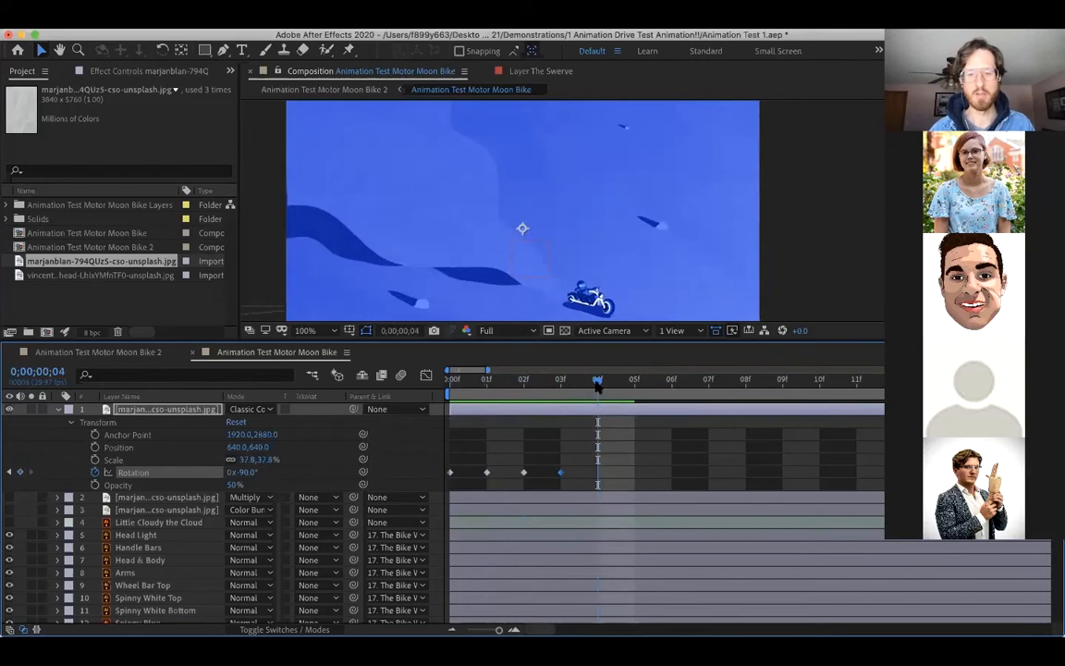
left_click_drag(598, 382, 443, 402)
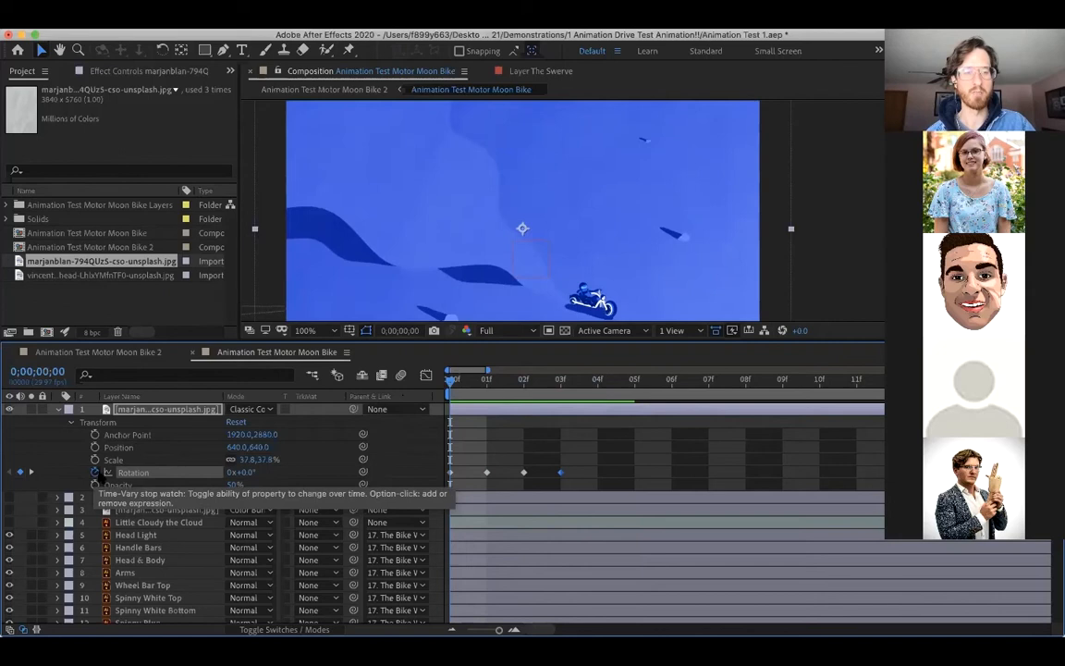
Add an expression to the top paper layer's rotation, enter "loop", and review the suggested loop functions.
left_click(96, 472, "alt")
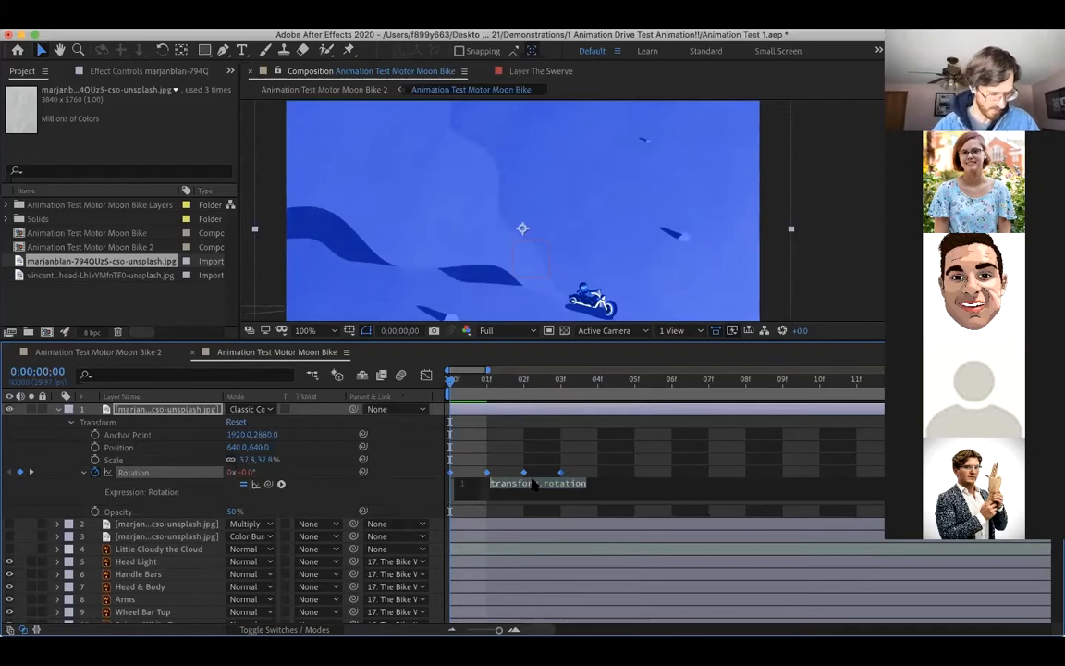
left_click(479, 425)
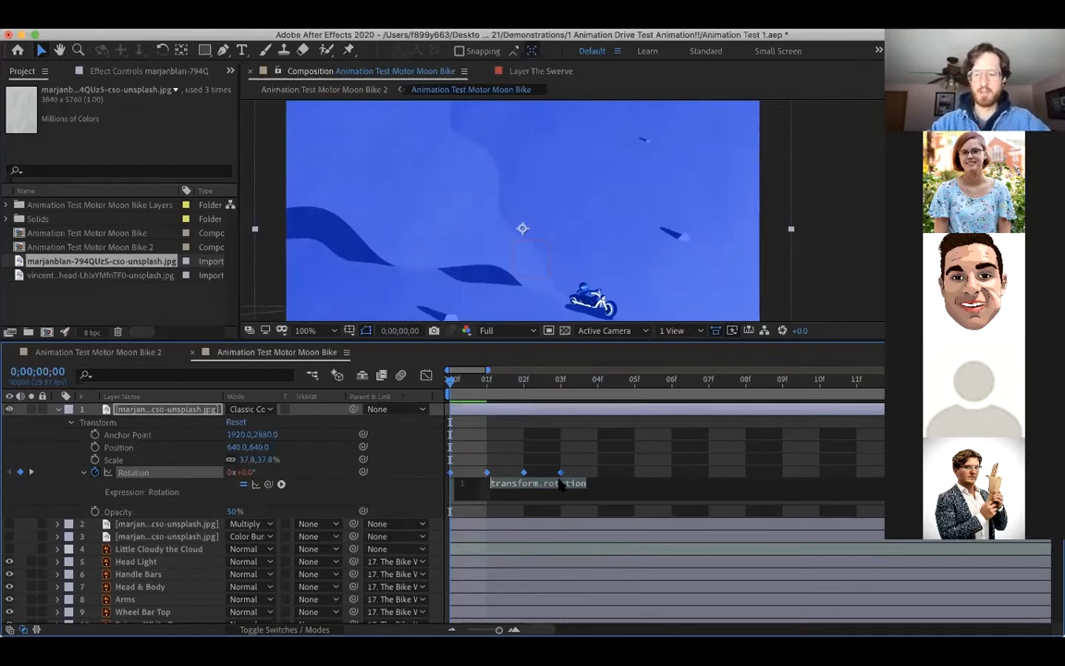
type("loop")
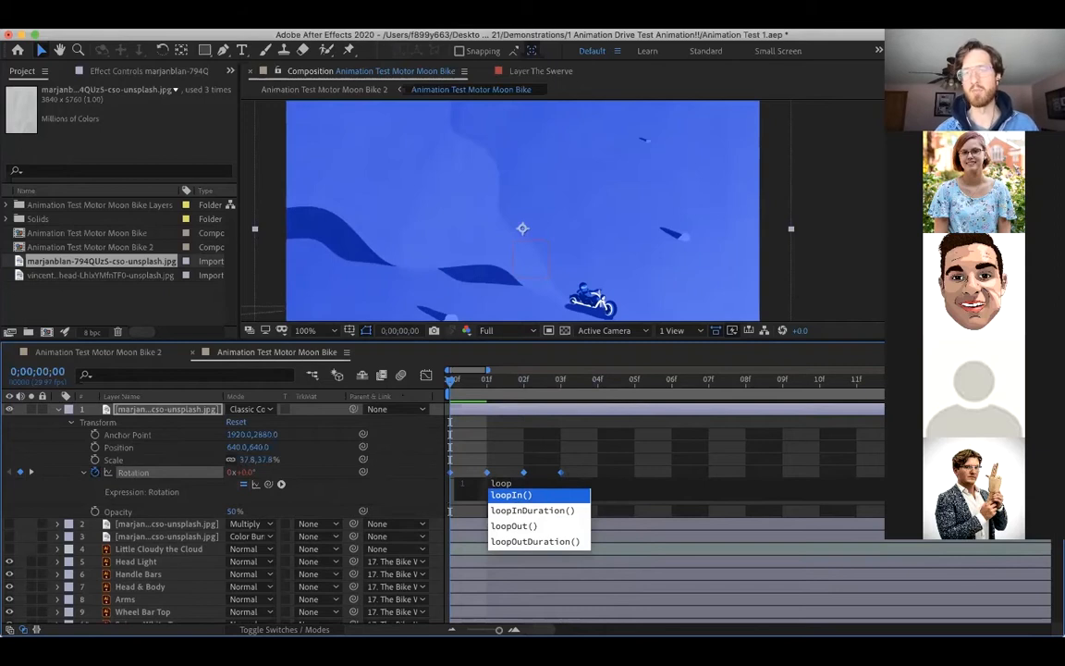
key("KP_Enter")
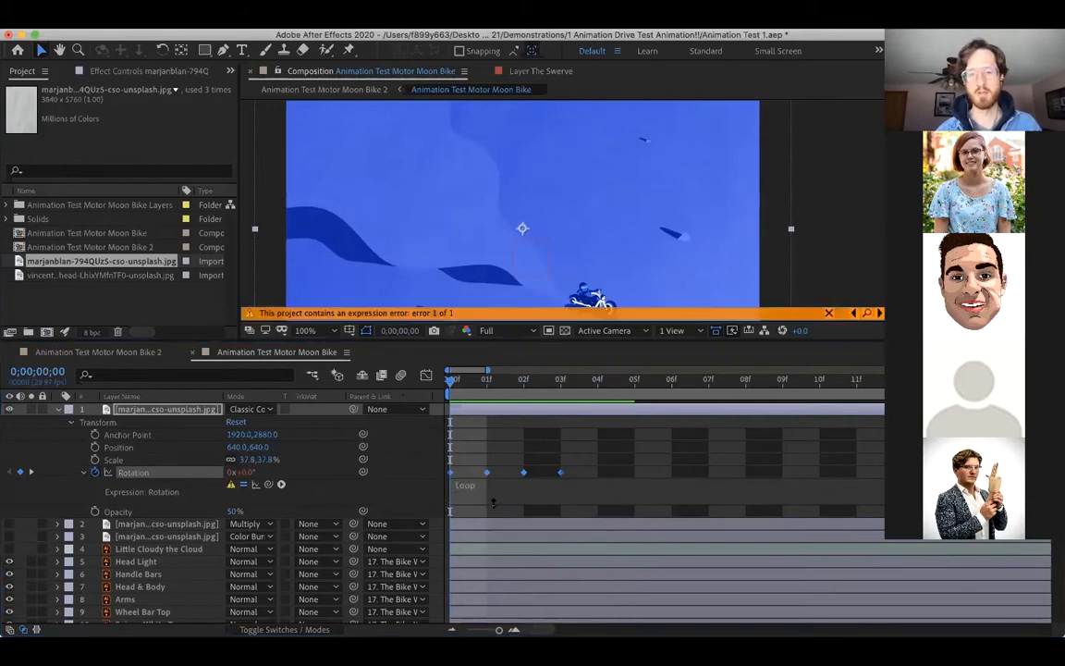
left_click(474, 493)
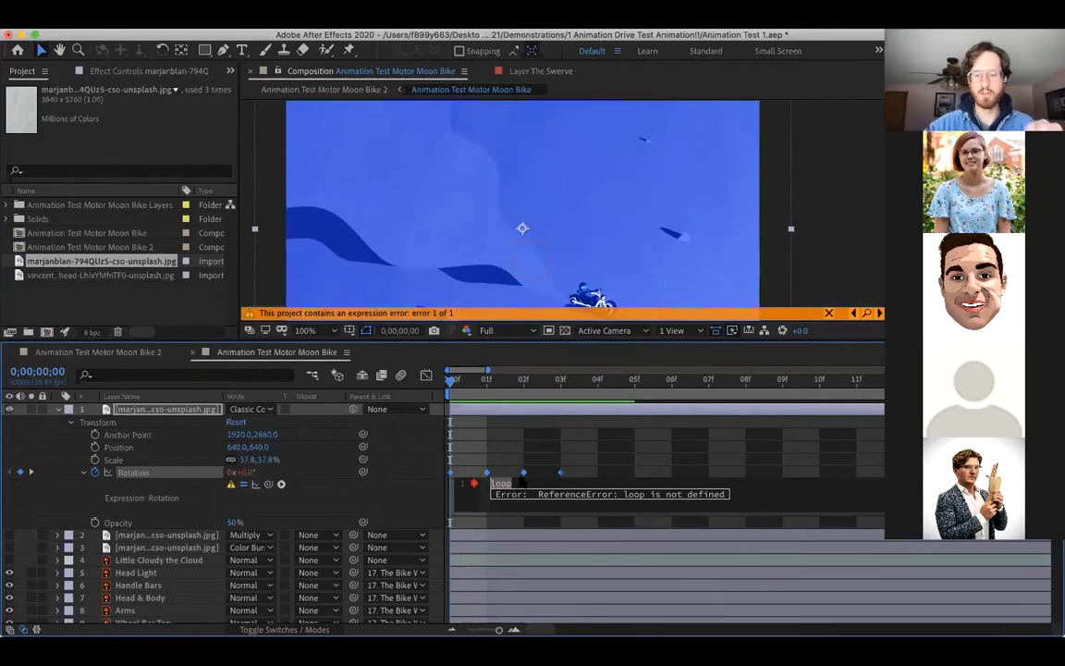
left_click(523, 480)
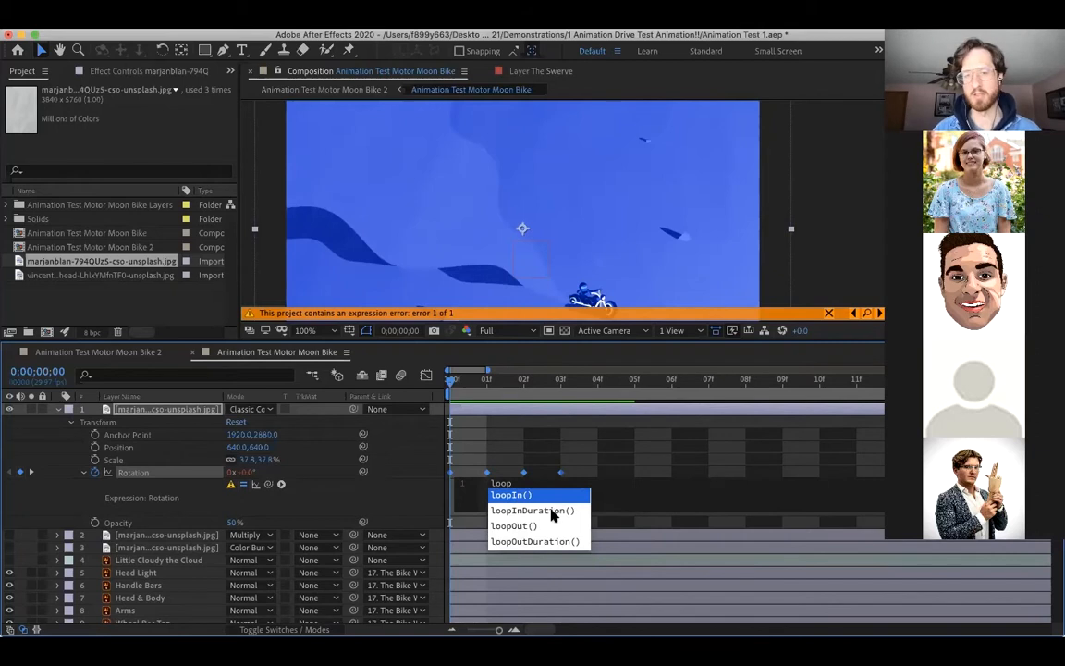
left_click(606, 487)
Move the four rotation keyframes to about one second and complete the rotation expression as loopIn().
left_click_drag(499, 629, 487, 629)
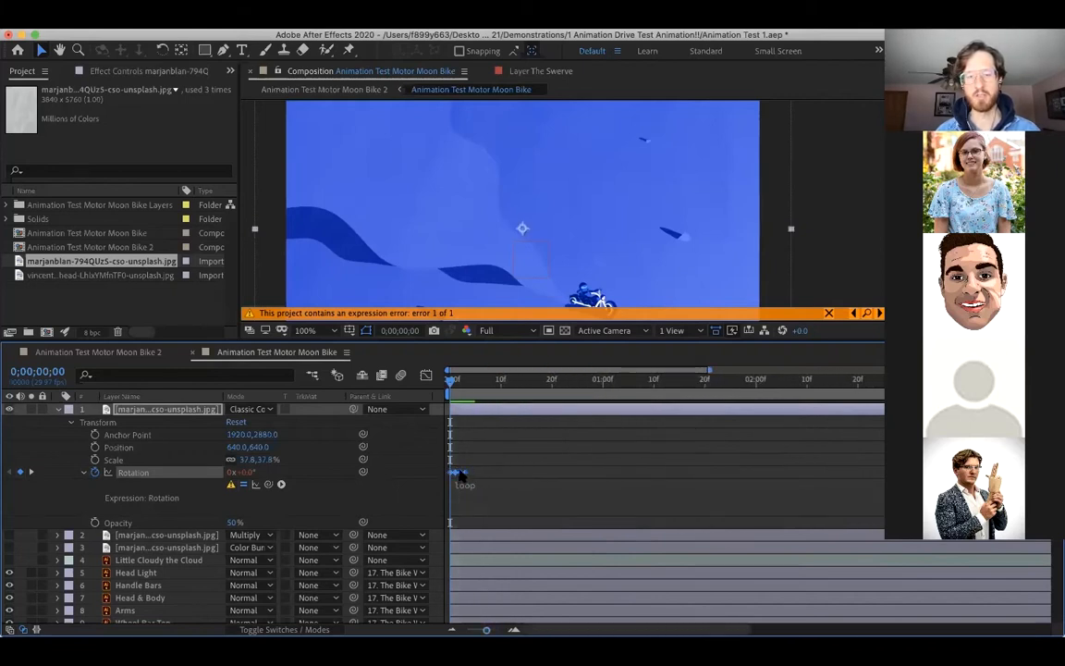
left_click_drag(540, 473, 602, 473)
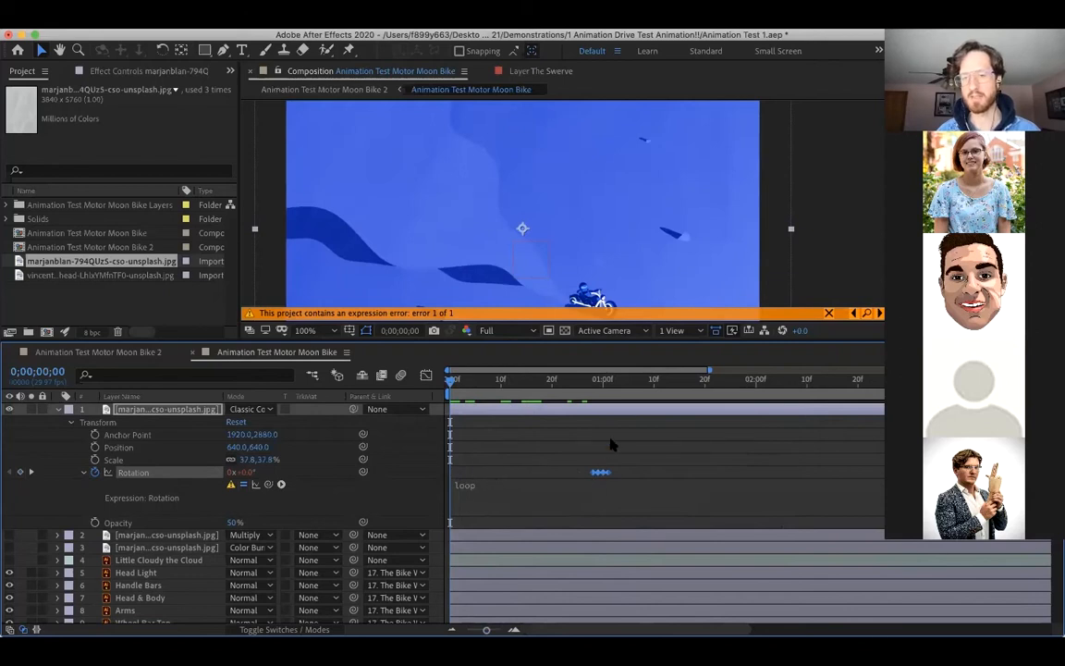
left_click(504, 493)
left_click(523, 482)
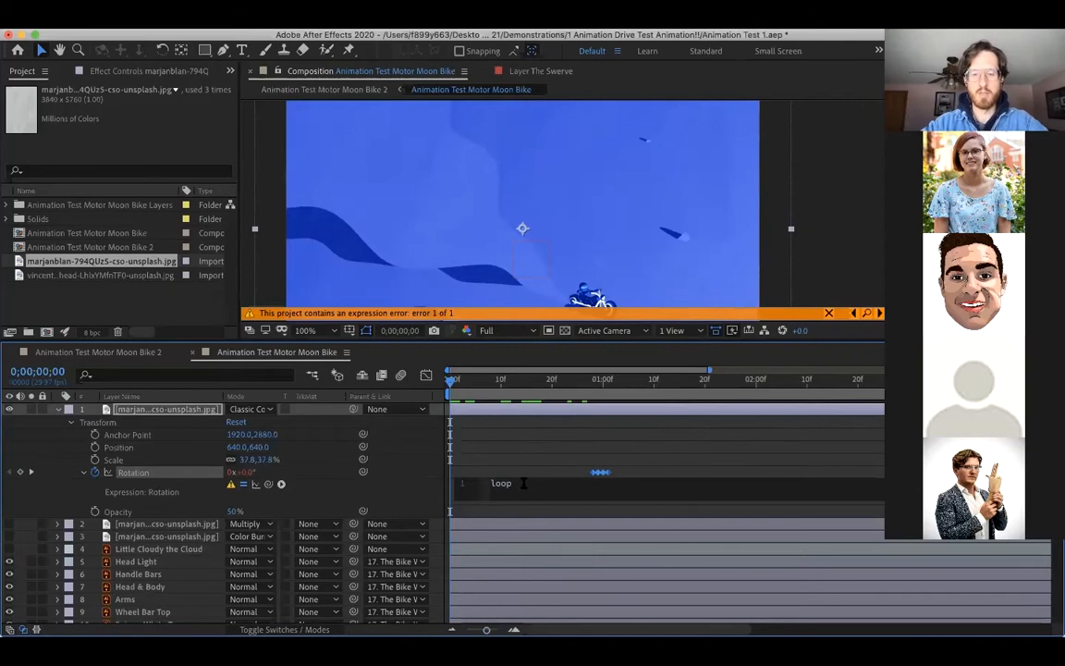
type("In")
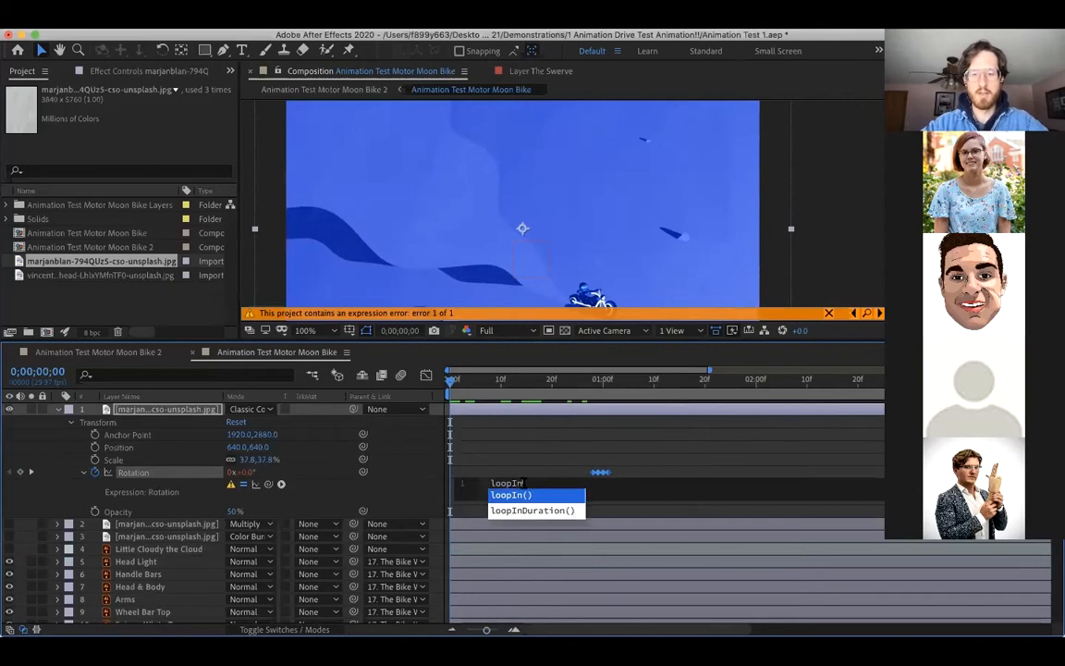
left_click(541, 485)
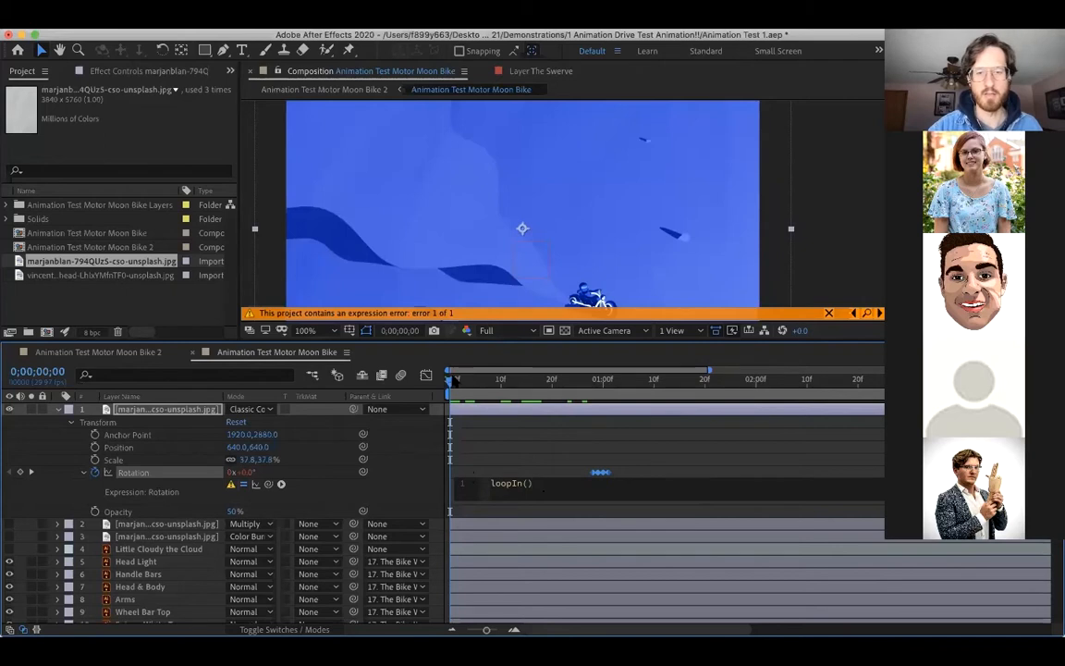
Preview the looping paper rotation from the first frame with the whole composition's duration in view.
left_click_drag(711, 370, 1056, 371)
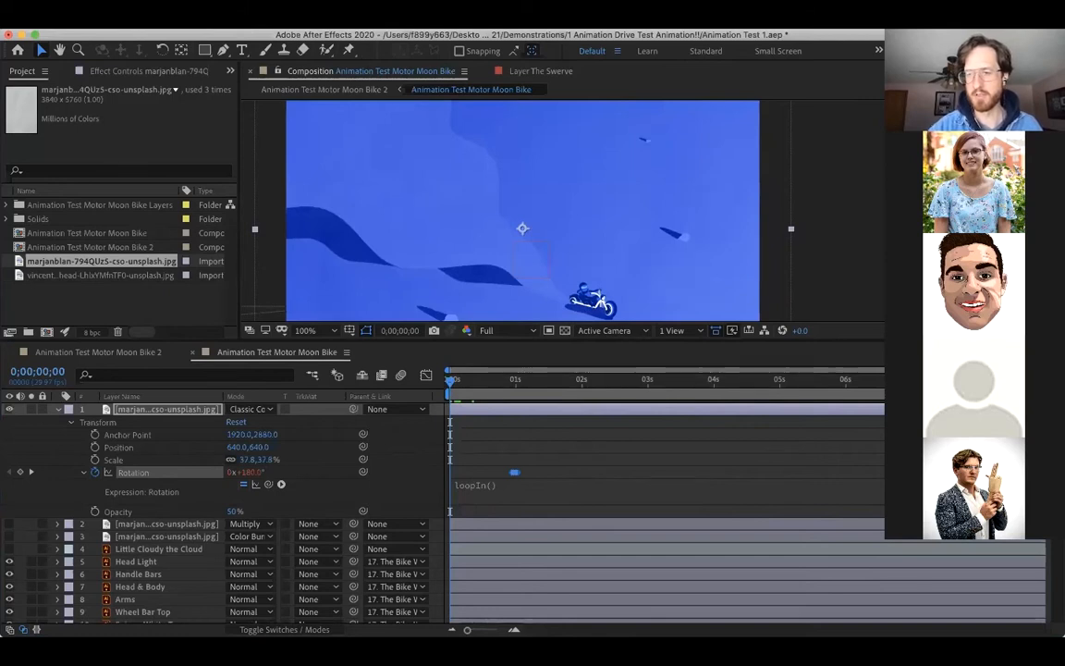
key("space")
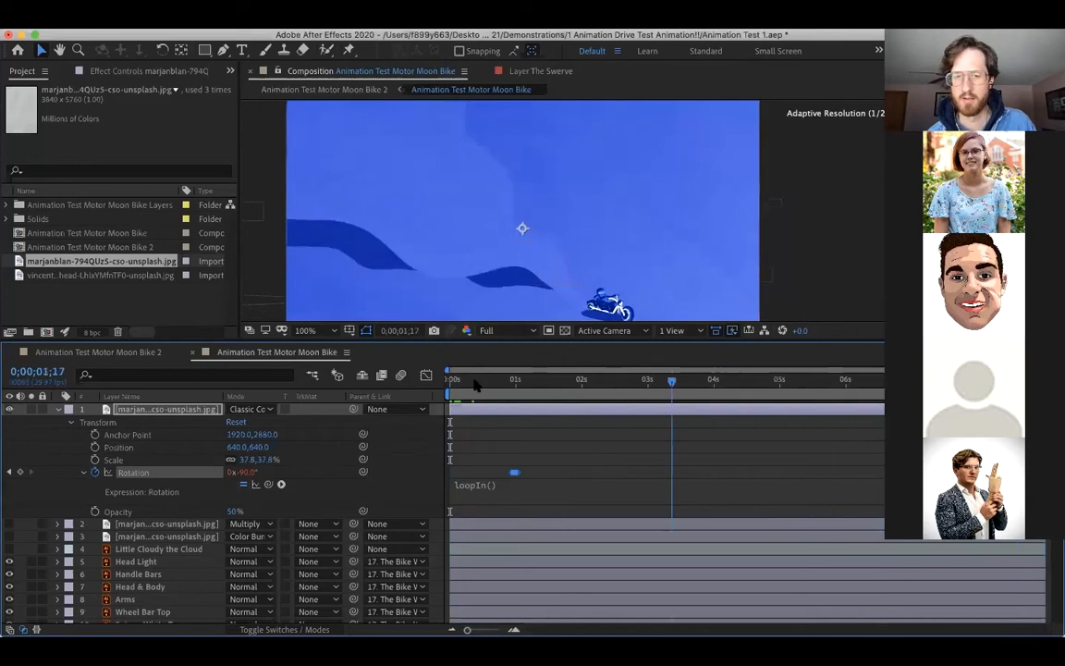
key("space")
Shorten the work area to end at about two seconds and preview the looping paper texture within it.
left_click_drag(884, 394, 536, 394)
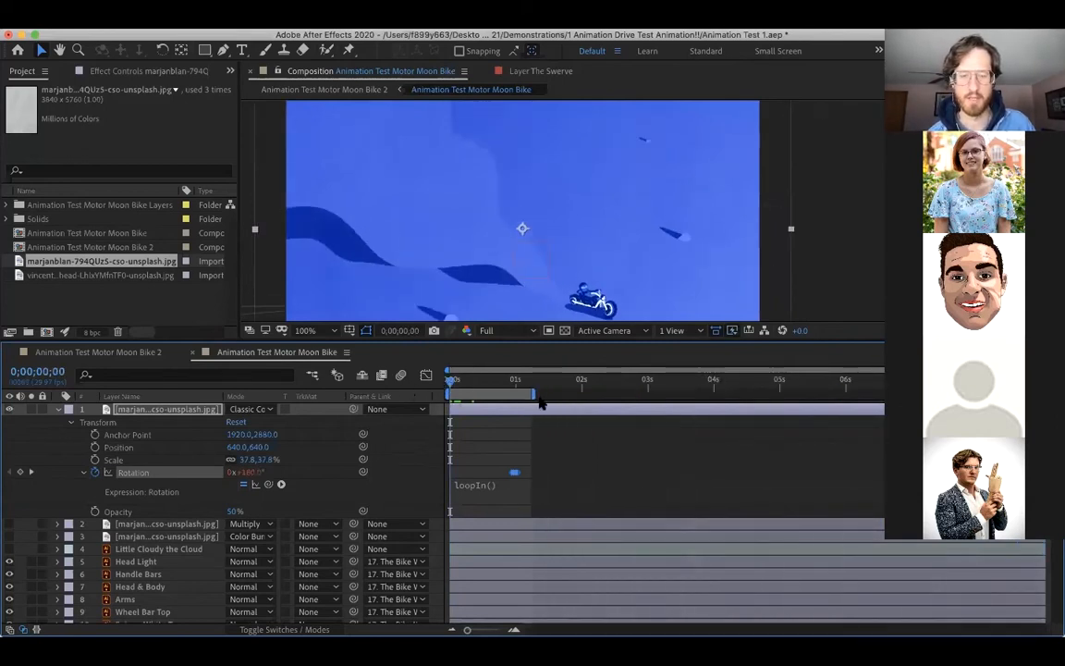
key("space")
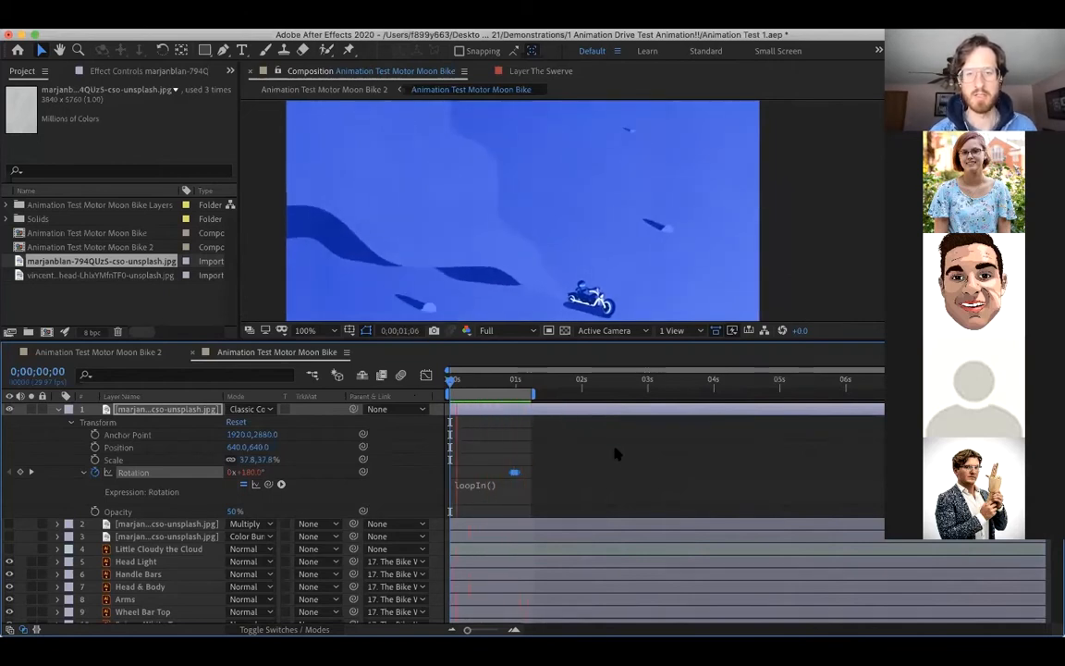
key("space")
left_click_drag(535, 393, 584, 393)
key("space")
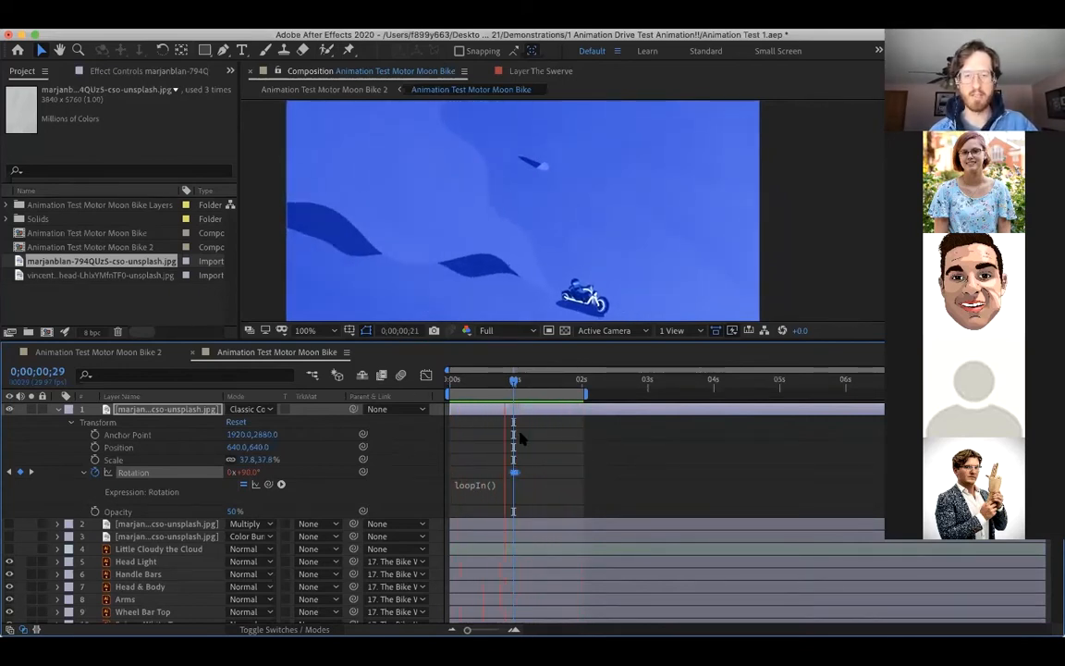
Return to the first frame and change the top paper layer's rotation expression to loopOut().
left_click(503, 380)
key("Home")
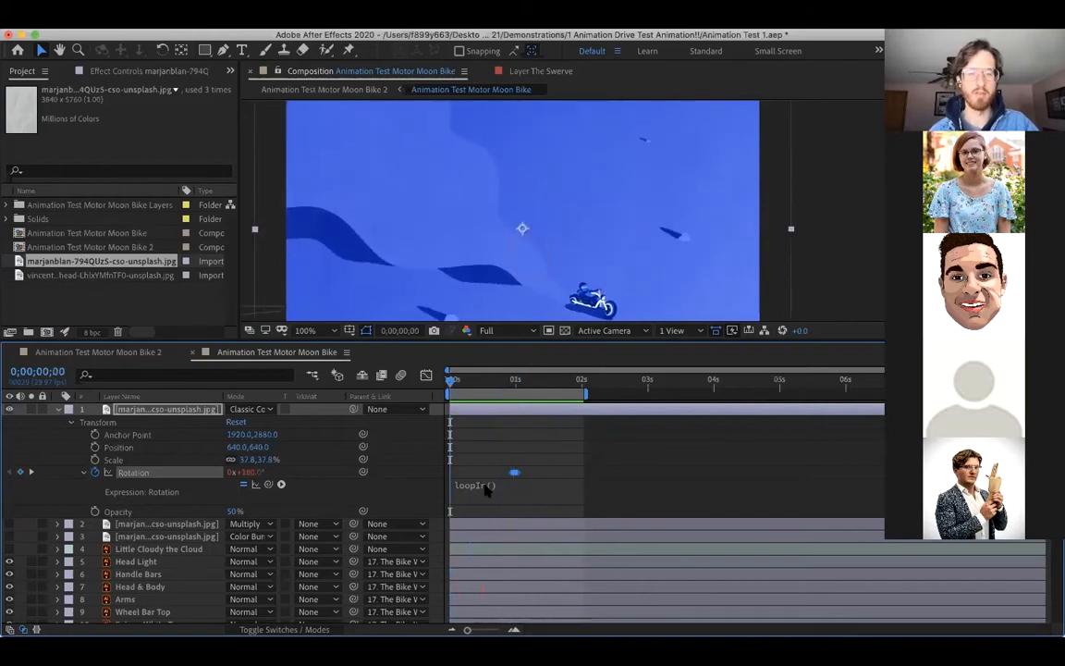
left_click(506, 484)
left_click(514, 483)
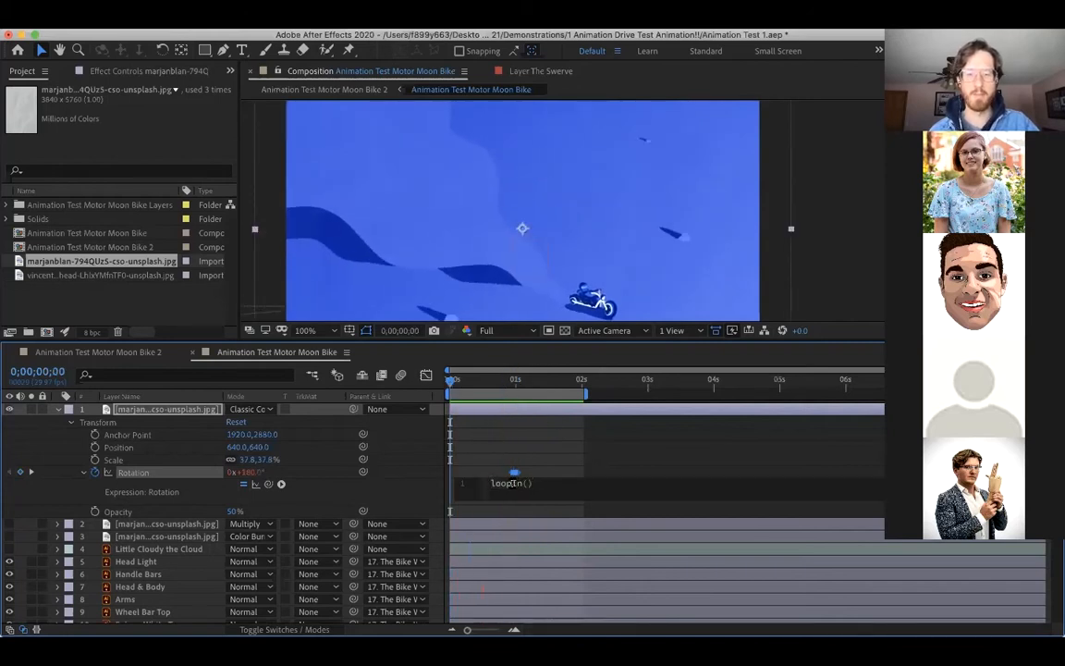
key("BackSpace")
key("BackSpace")
type("Out")
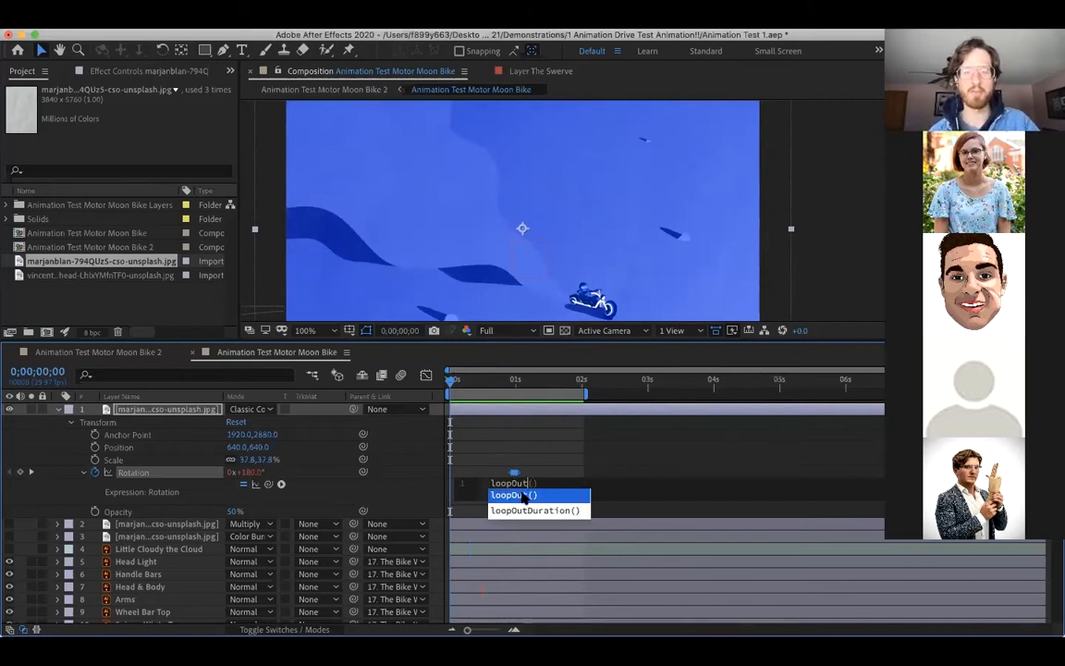
left_click(555, 496)
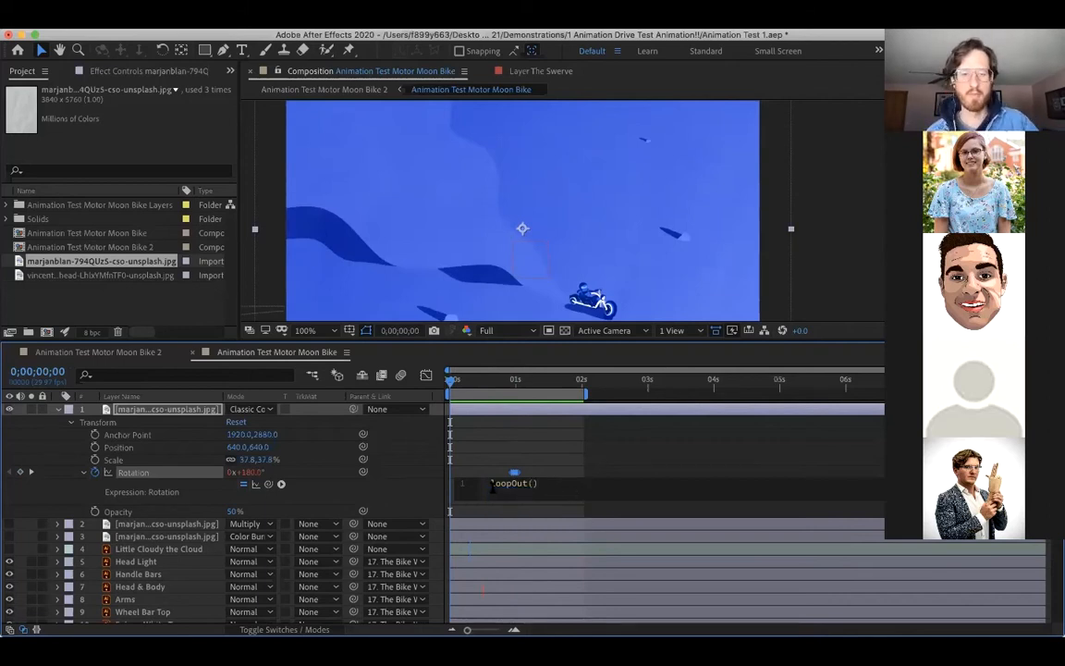
Apply the edited rotation expression and preview the paper texture from the first frame.
left_click_drag(485, 383, 505, 384)
key("space")
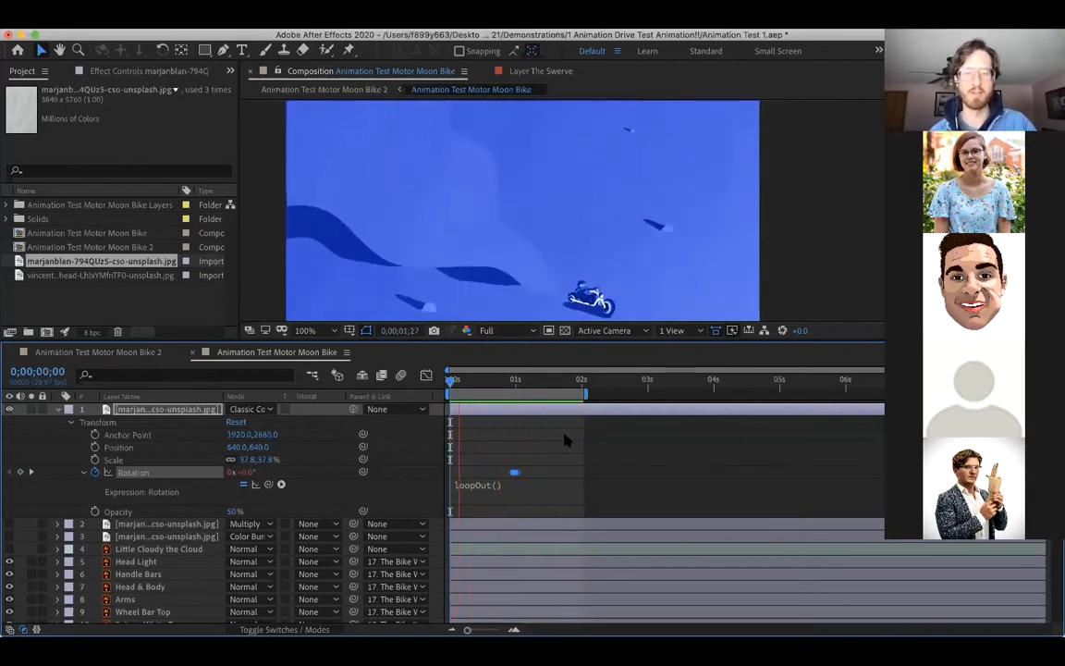
key("space")
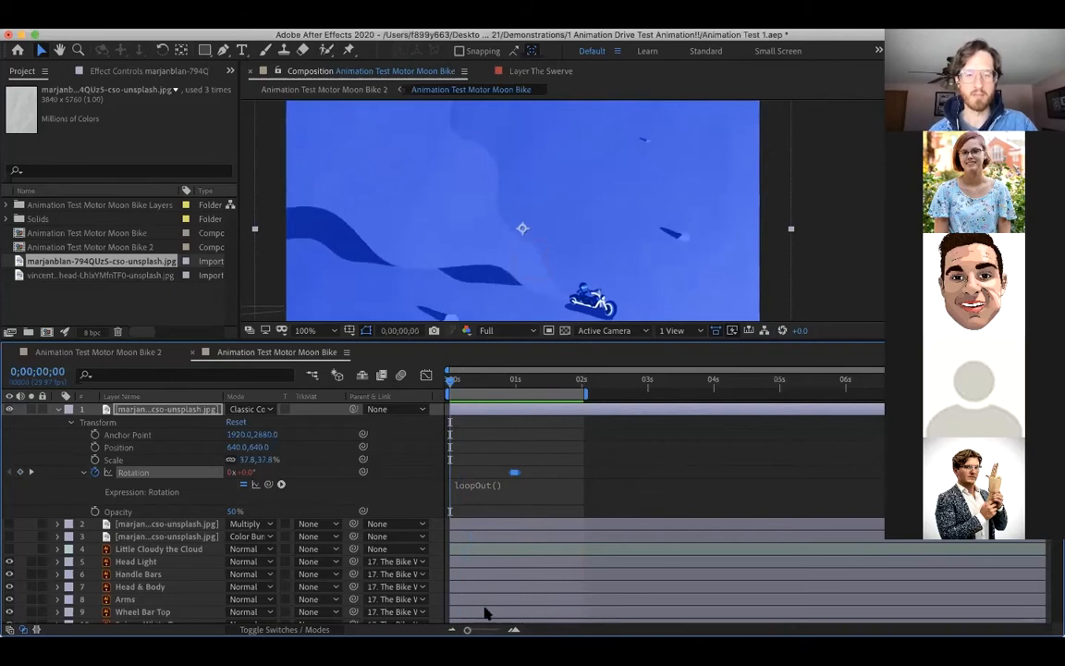
Move the four rotation keyframes to the start of the composition, one per frame from frame 0 to 3, and preview the loop.
key("equal")
key("equal")
key("equal")
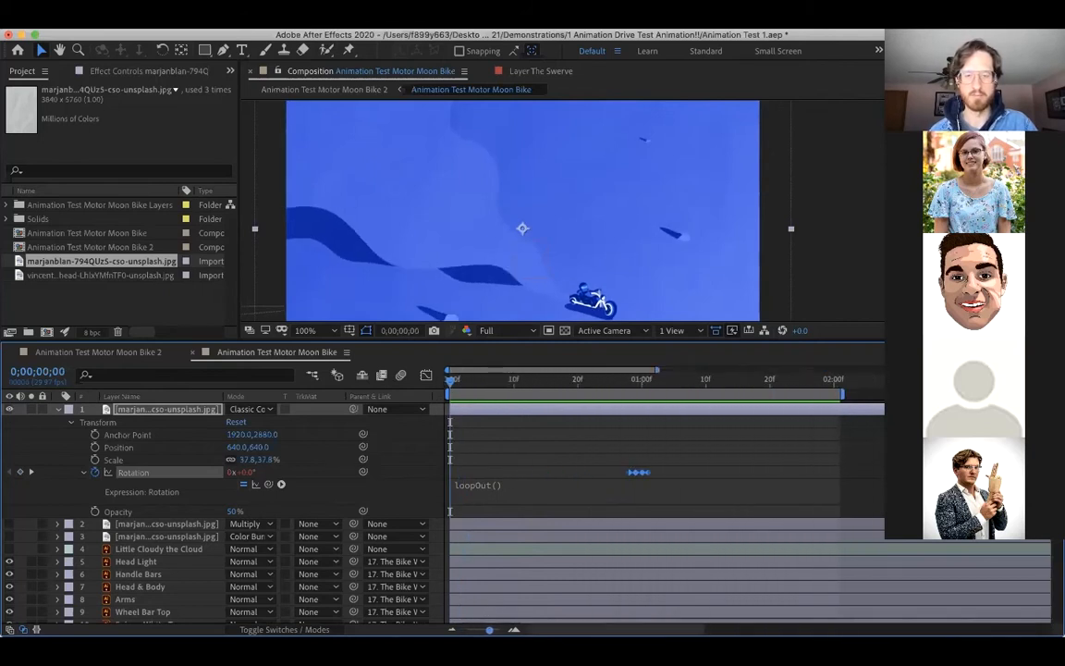
mouse_move(452, 382)
left_mouse_down()
mouse_move(483, 379)
mouse_move(451, 380)
left_mouse_up()
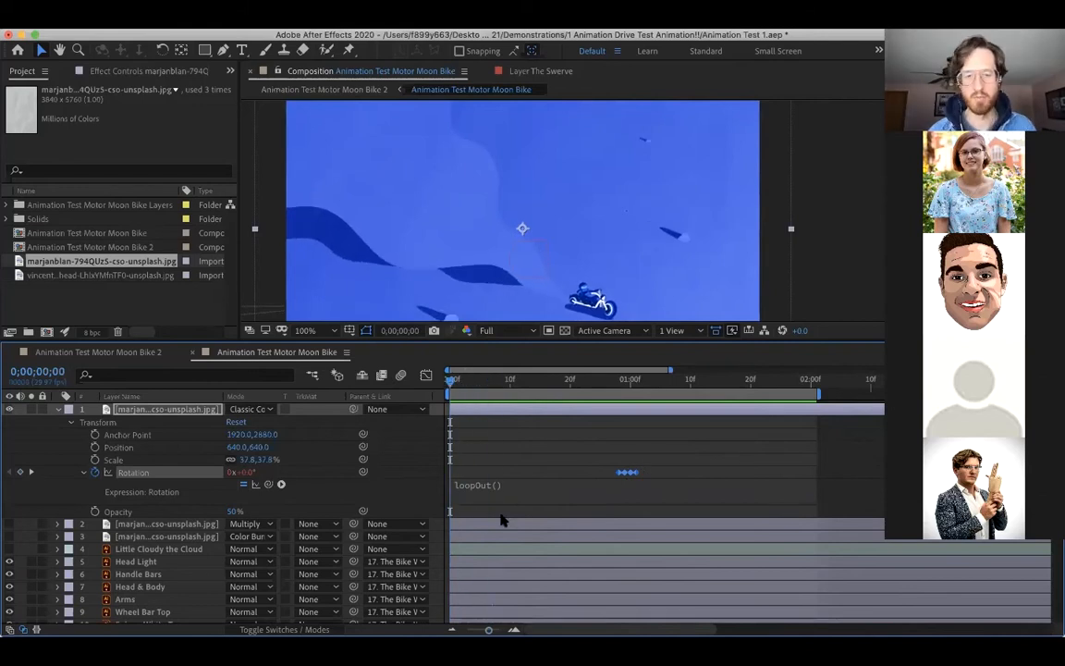
key("equal")
key("minus")
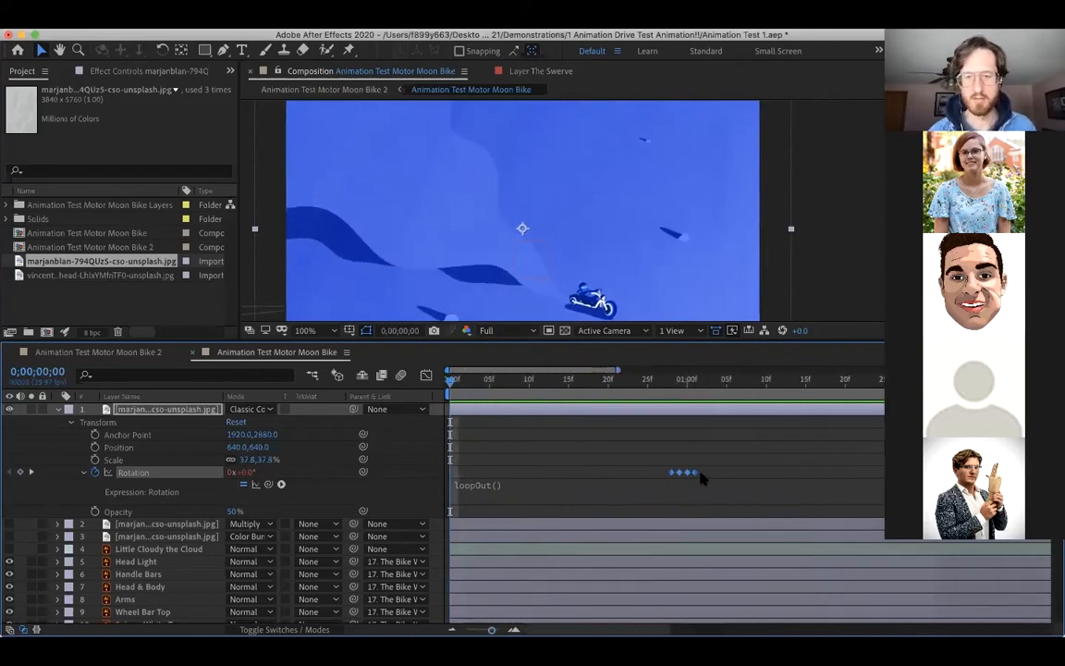
left_click_drag(662, 474, 462, 473)
key("equal")
key("Delete")
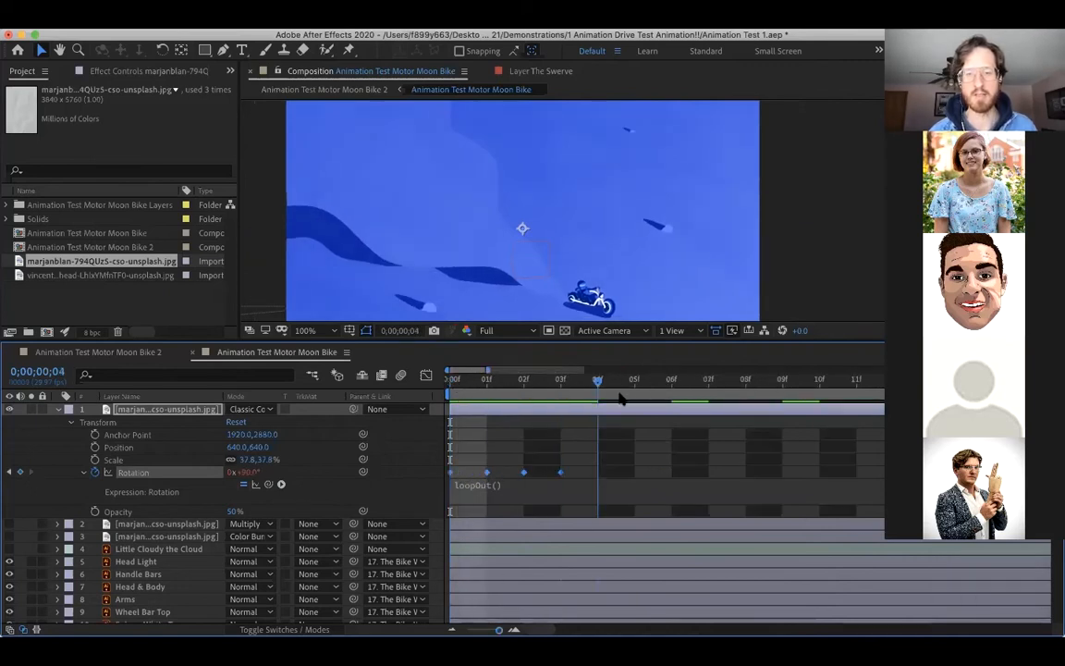
key("space")
key("minus")
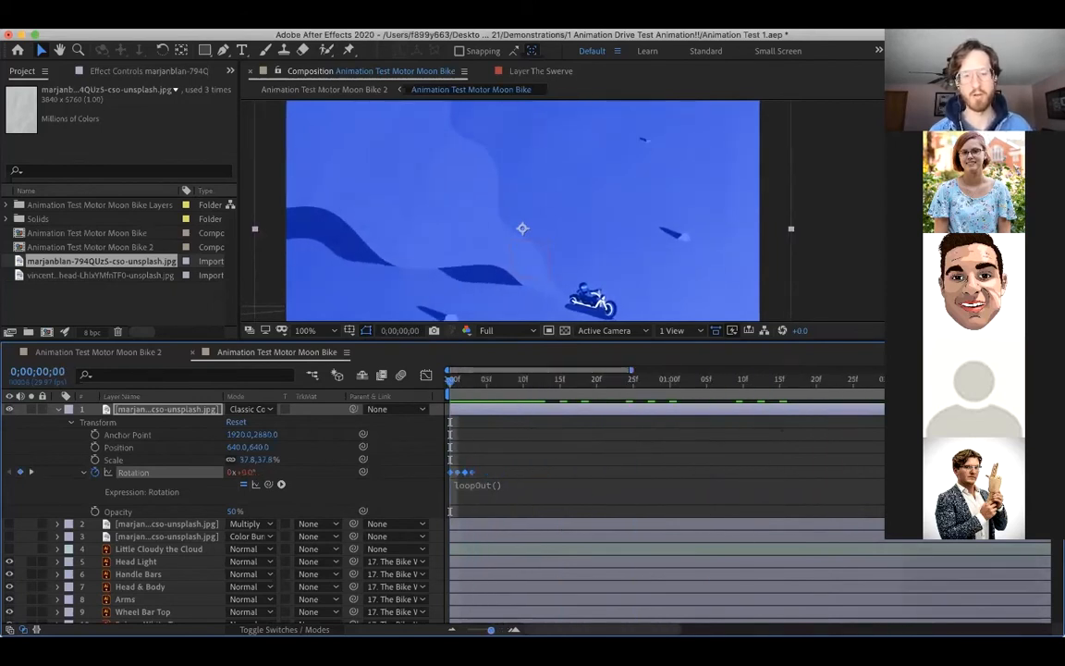
Collapse the top paper layer's properties and set the composition view's magnification to 50%.
left_click(57, 409)
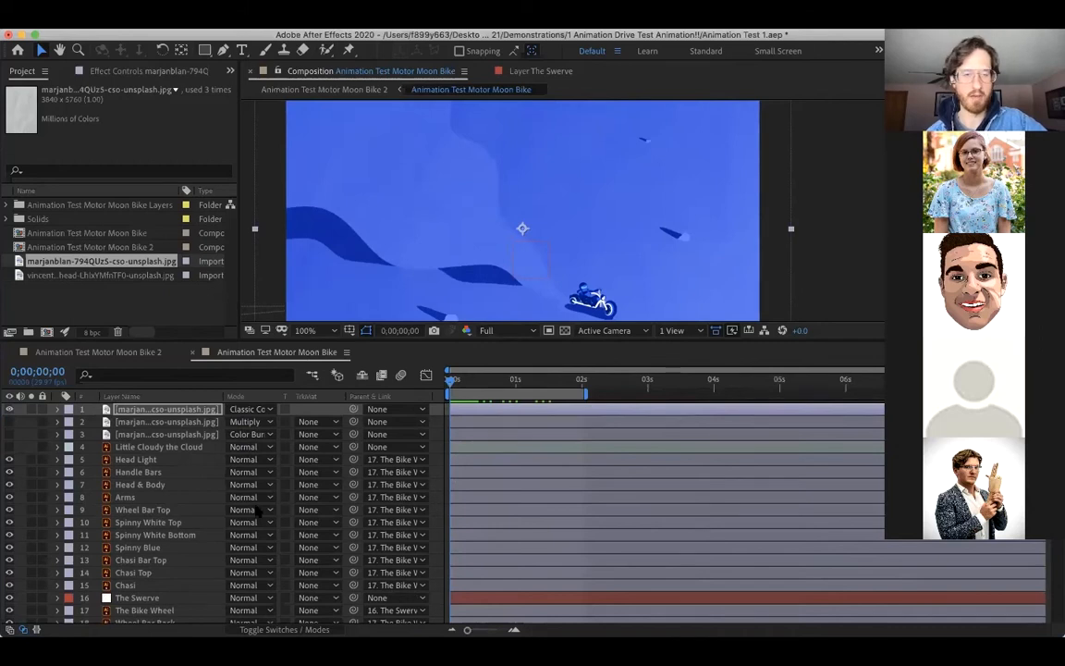
scroll(275, 447, "down", 5)
scroll(275, 446, "down", 2)
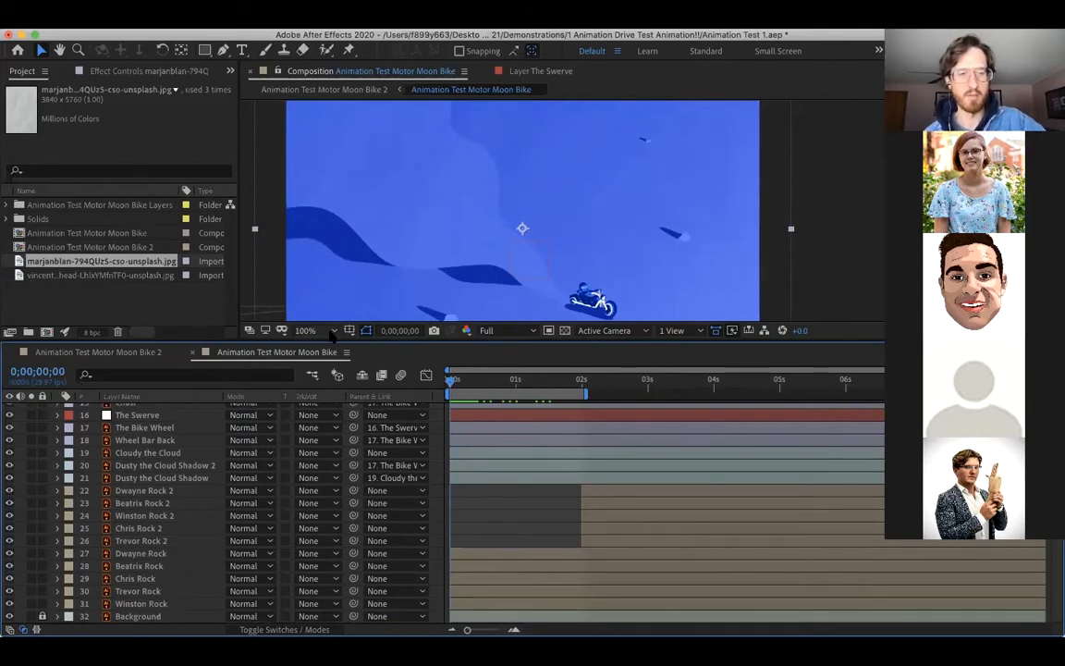
left_click(308, 330)
left_click(314, 480)
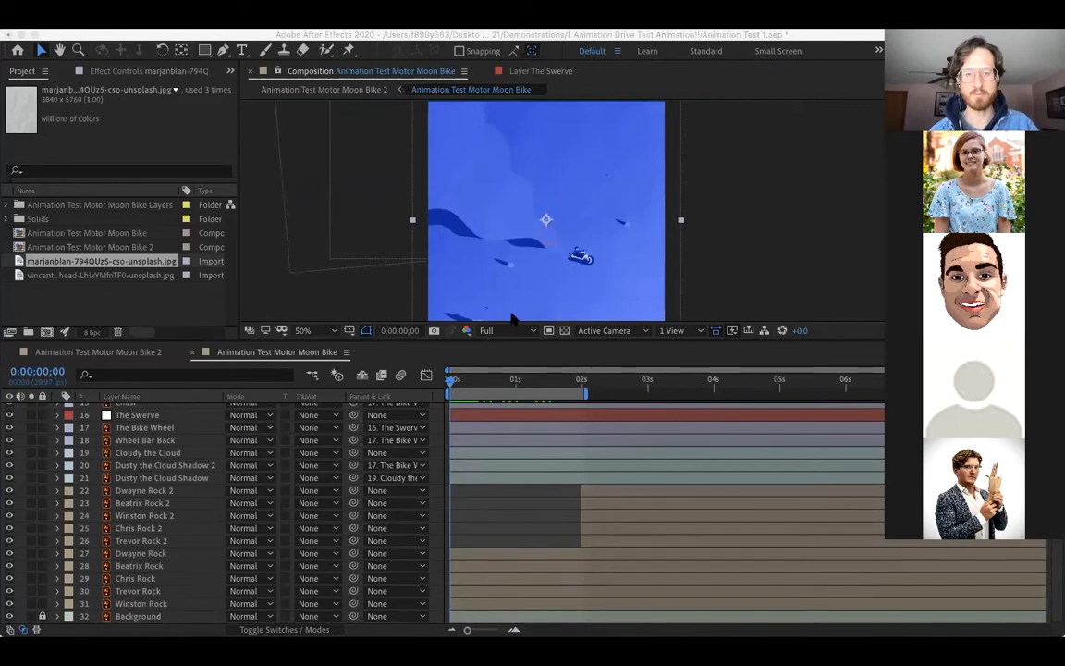
Switch to the browser, close its downloads bar, watch the rendered motorcycle animation, and return to After Effects.
key("super+Tab")
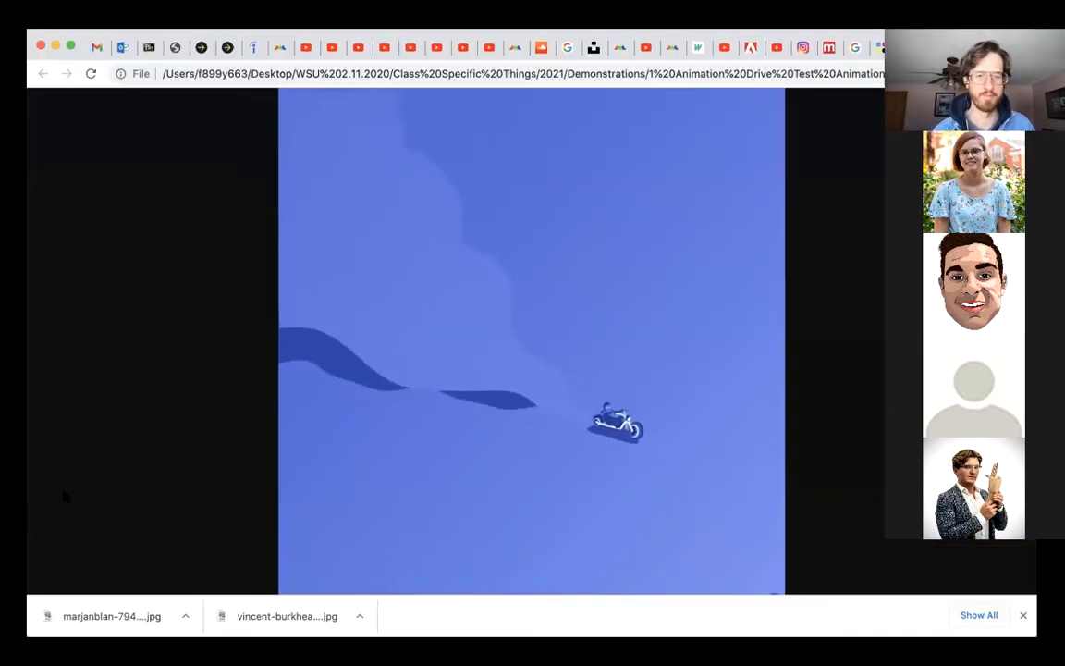
left_click(1023, 617)
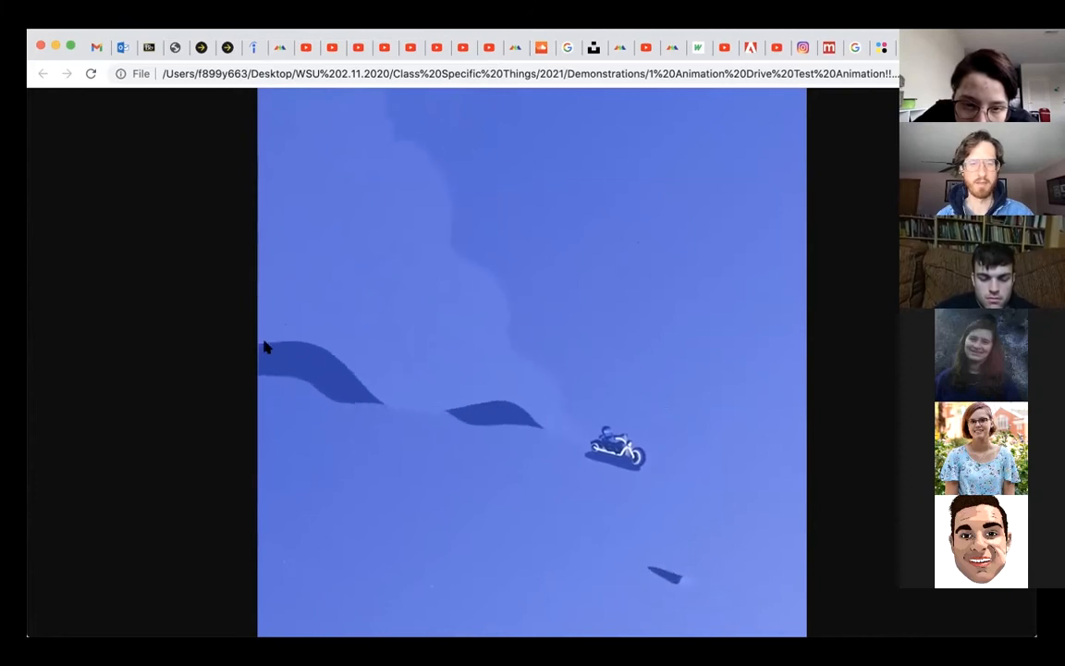
key("super+Tab")
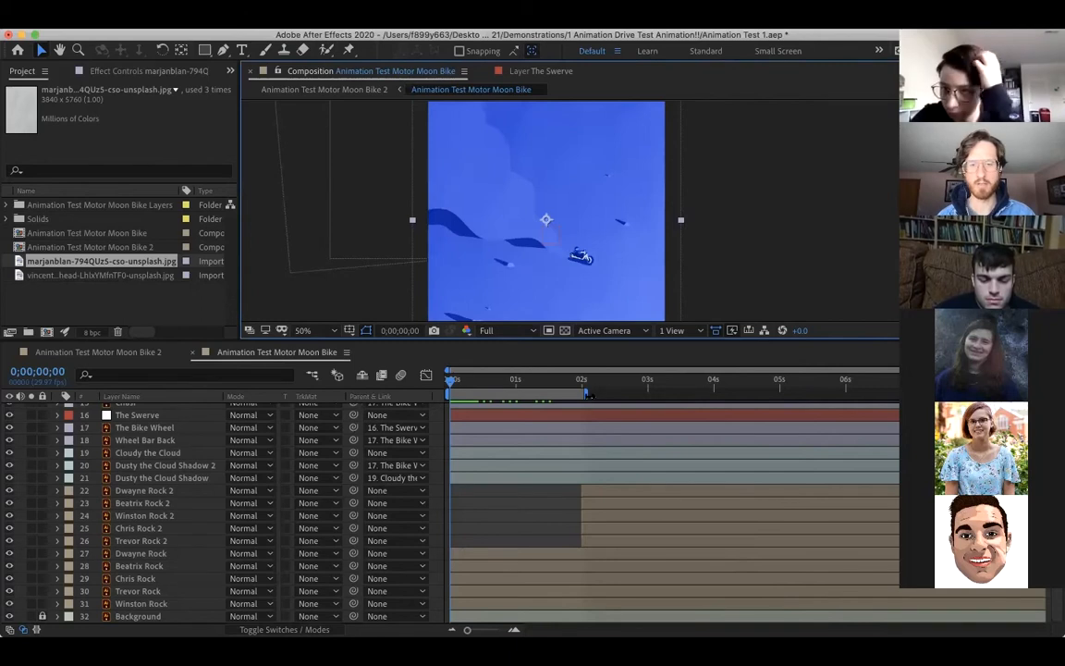
Extend the work area across the visible timeline and hide the top paper texture layer.
mouse_move(450, 386)
left_mouse_down()
mouse_move(546, 398)
mouse_move(451, 394)
left_mouse_up()
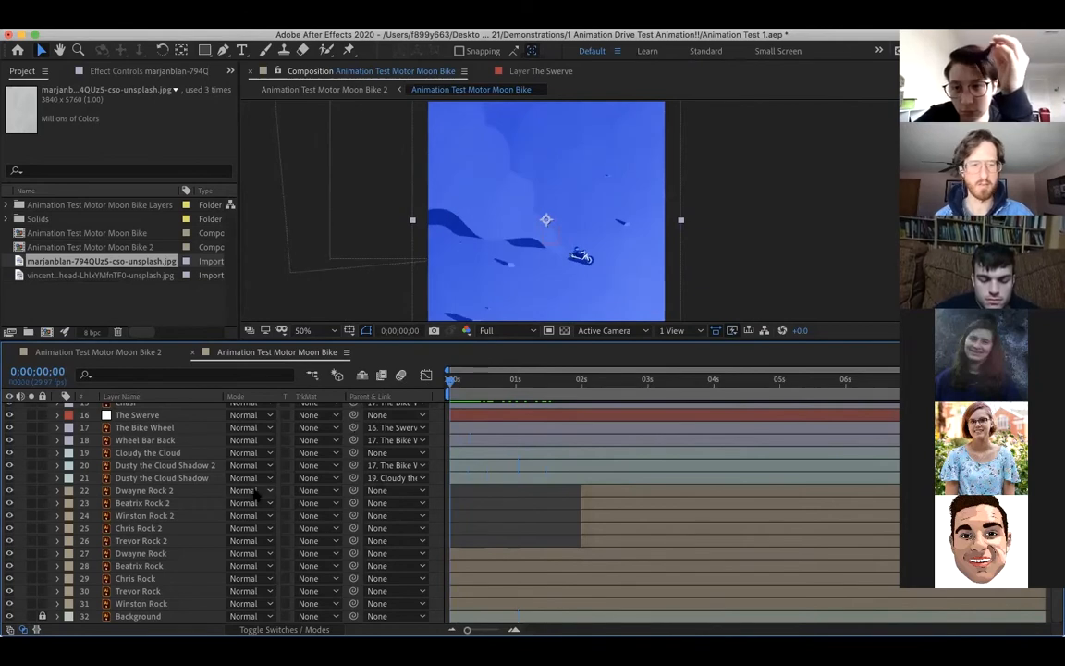
scroll(175, 411, "up", 5)
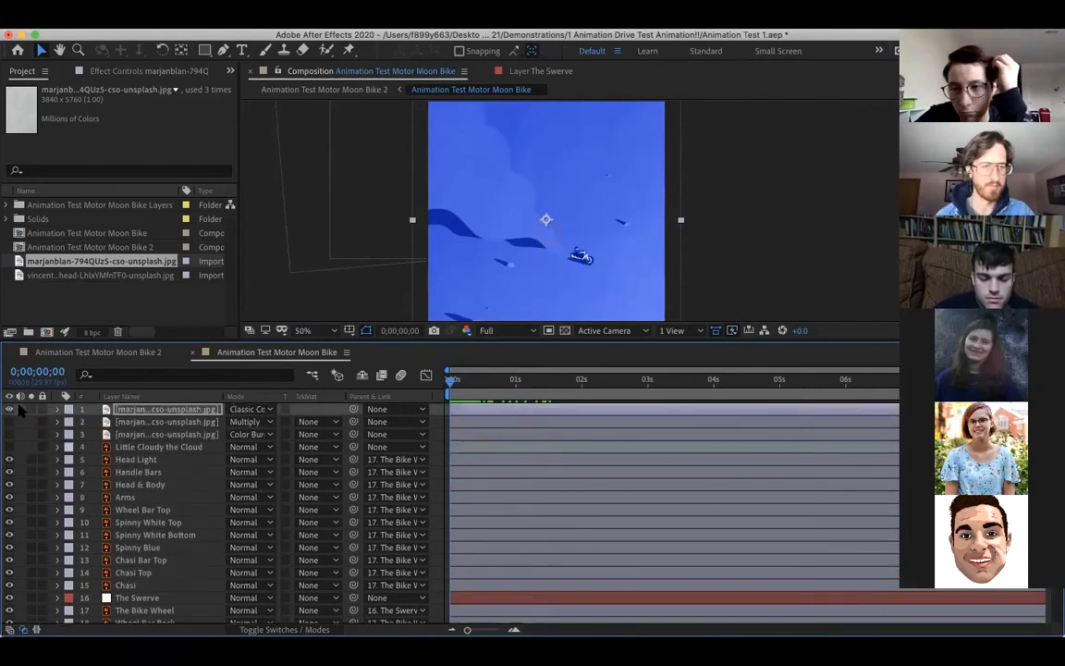
left_click(10, 409)
scroll(509, 458, "down", 5)
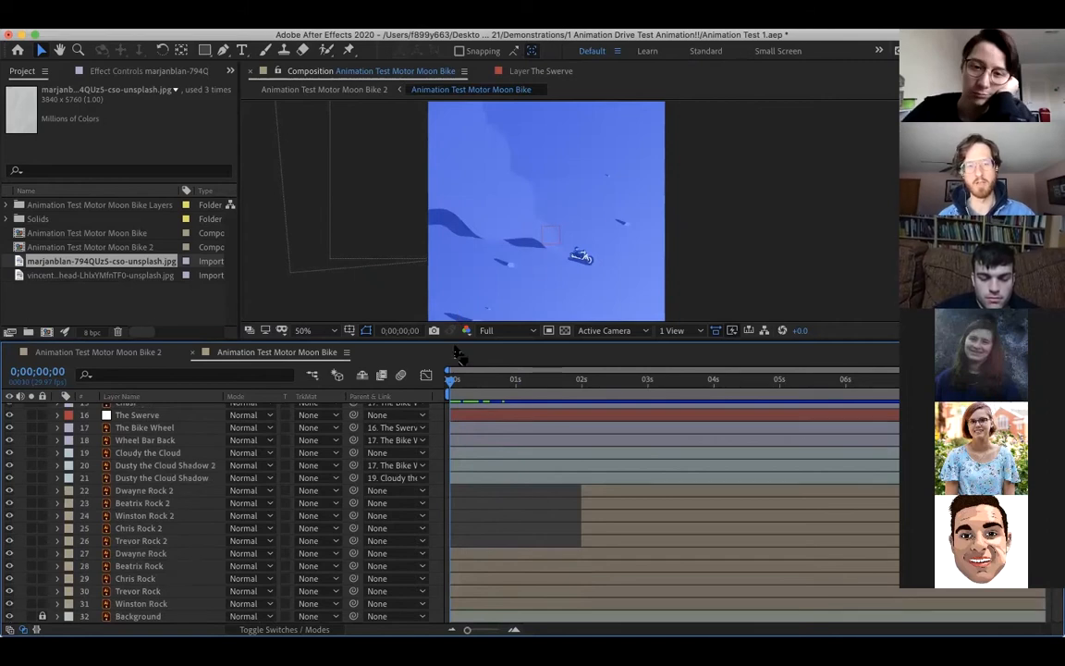
Enlarge the composition view, review the motorcycle, cloud and rock layers, and scrub through the rocks' movement over the first two seconds.
left_click_drag(453, 339, 455, 443)
scroll(404, 532, "down", 5)
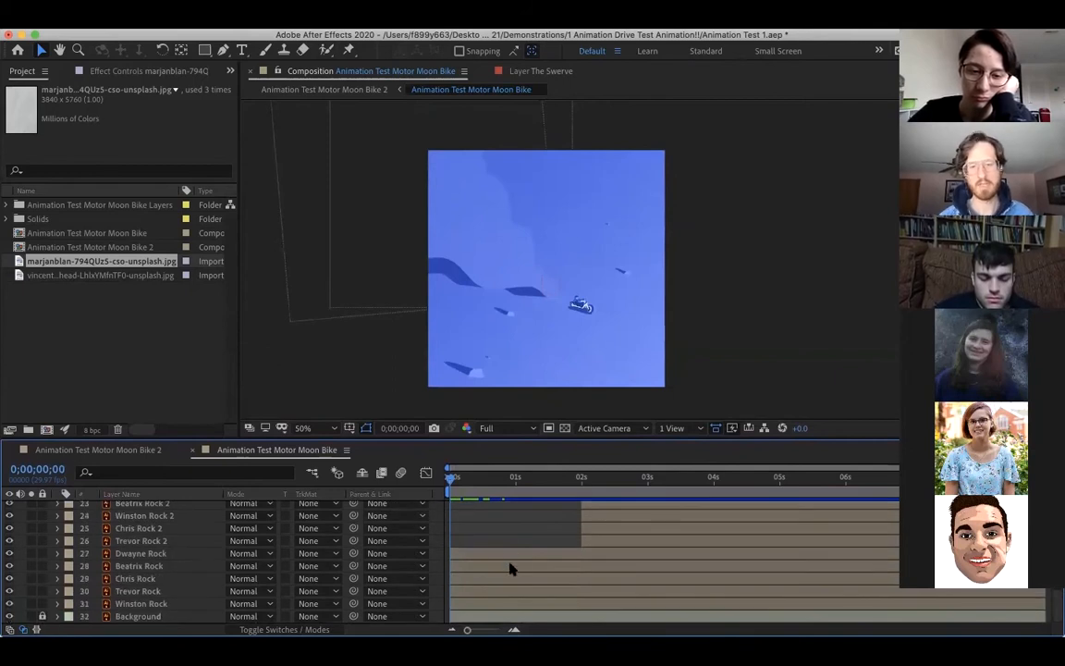
scroll(551, 569, "up", 5)
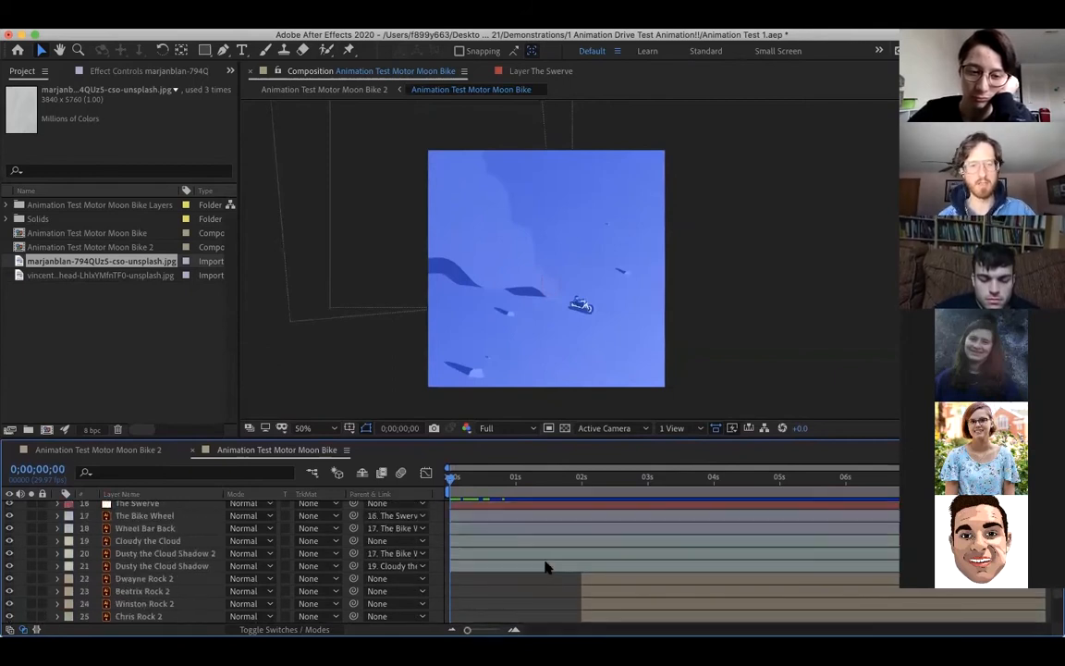
scroll(502, 557, "up", 1)
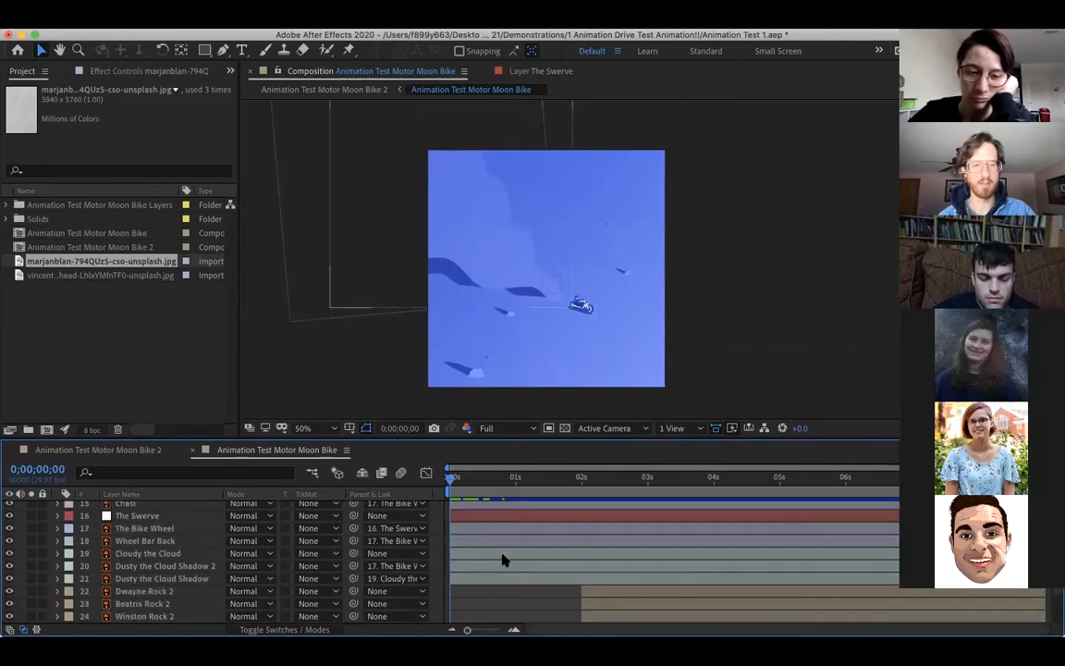
scroll(502, 560, "up", 2)
scroll(503, 579, "up", 10)
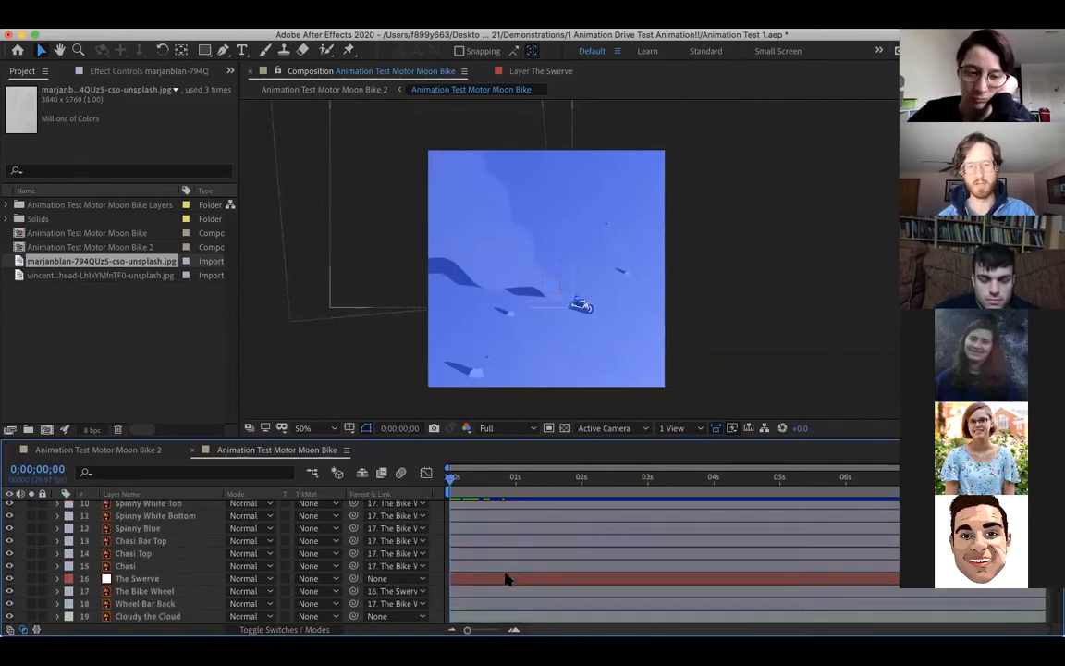
scroll(504, 576, "up", 1)
scroll(504, 573, "down", 11)
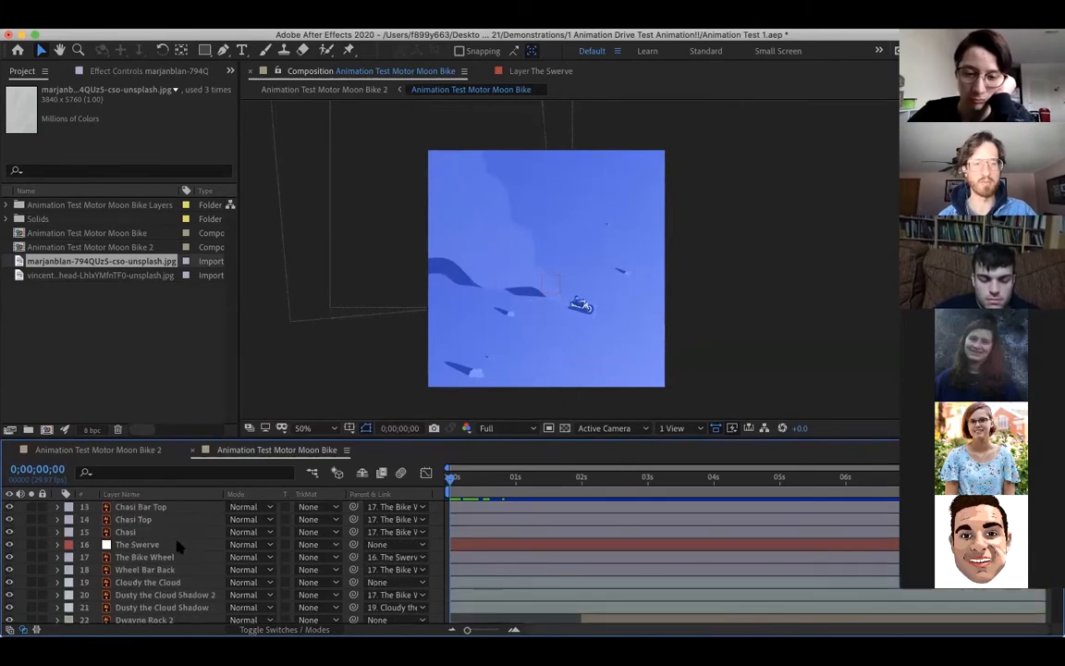
scroll(544, 552, "down", 10)
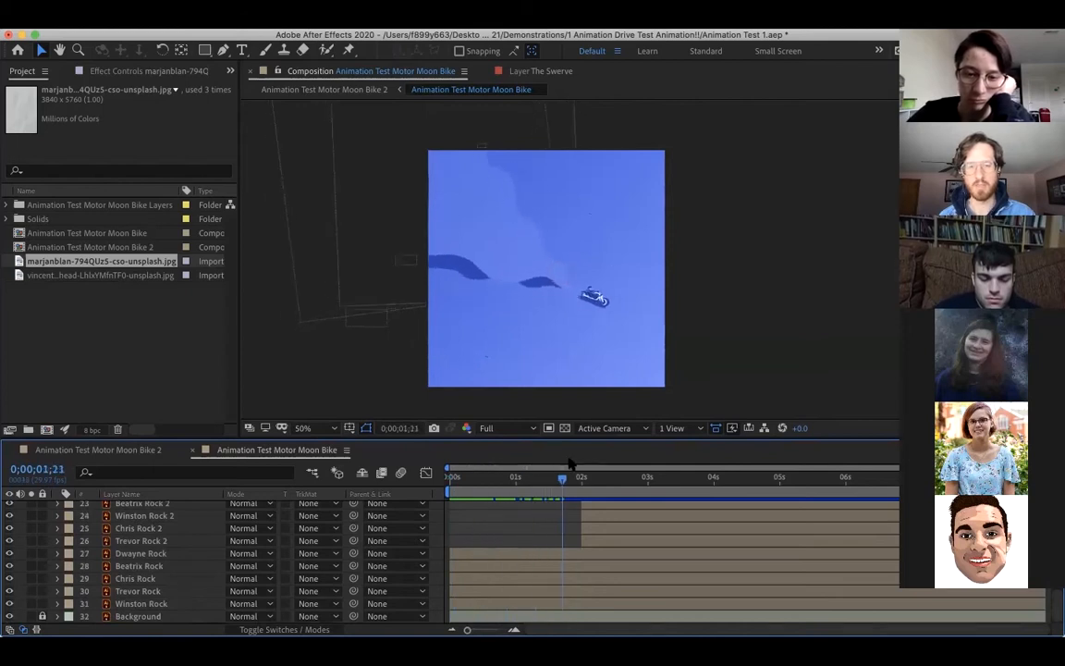
left_click_drag(471, 464, 442, 467)
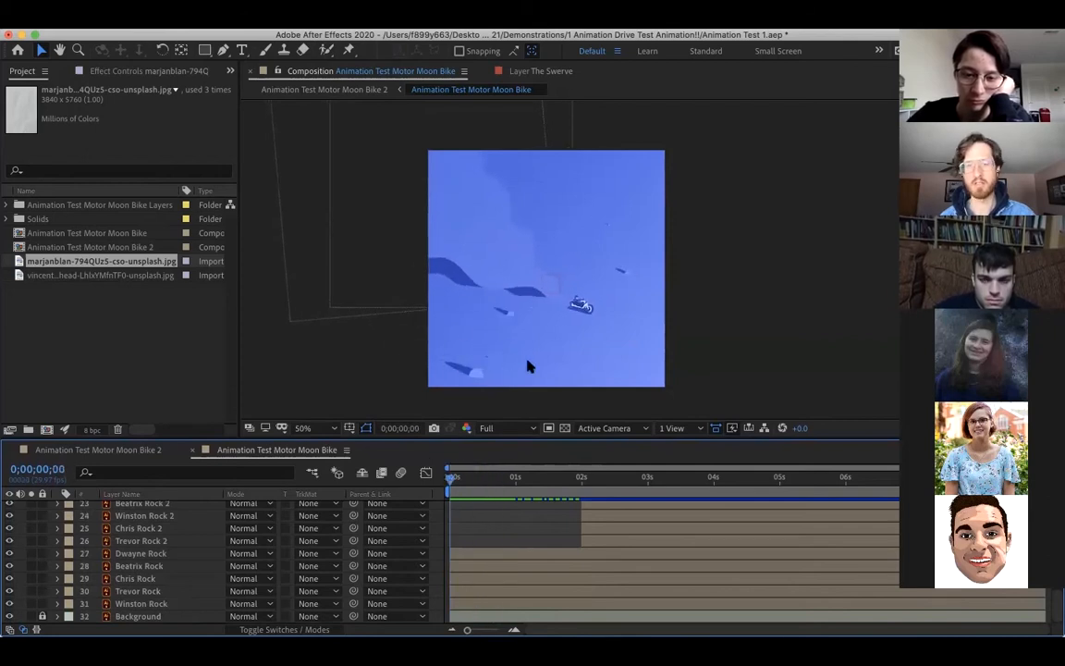
Select the five rock layers from Dwayne Rock to Winston Rock and show all their Position keyframes in the timeline.
left_click(171, 565)
left_click(176, 555)
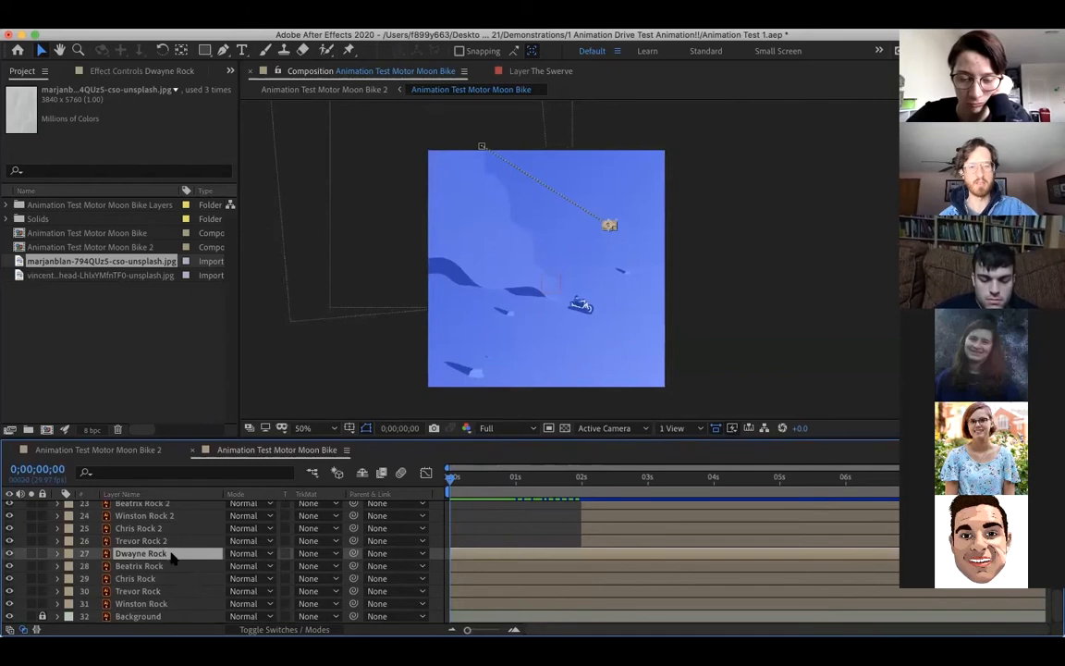
left_click(169, 606, "shift")
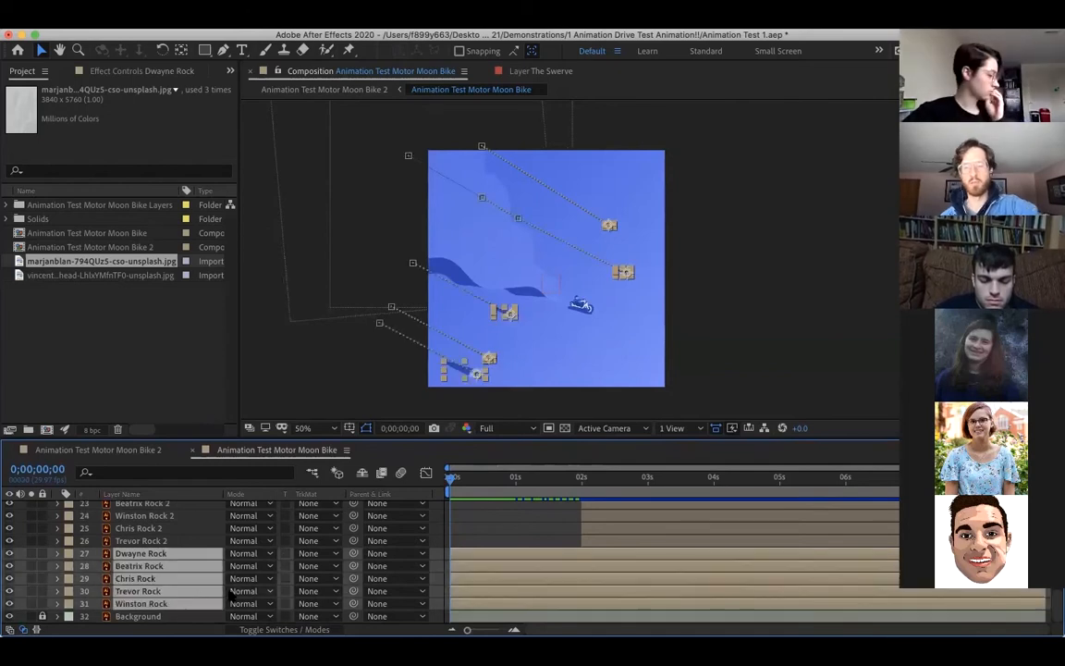
key("p")
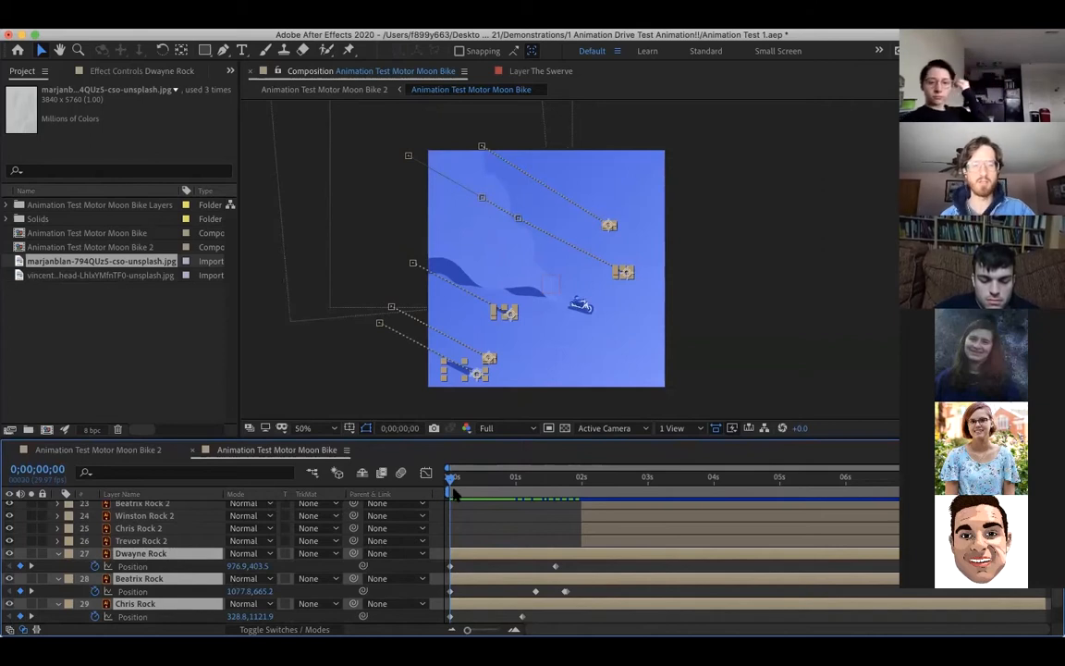
scroll(422, 498, "down", 2)
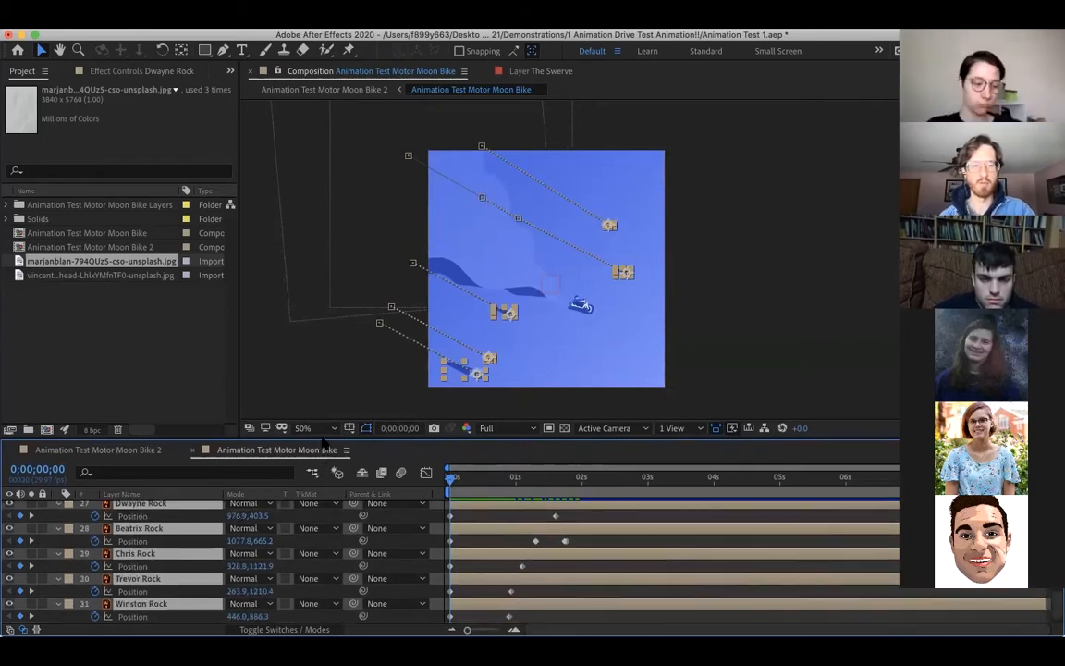
left_click_drag(325, 439, 325, 377)
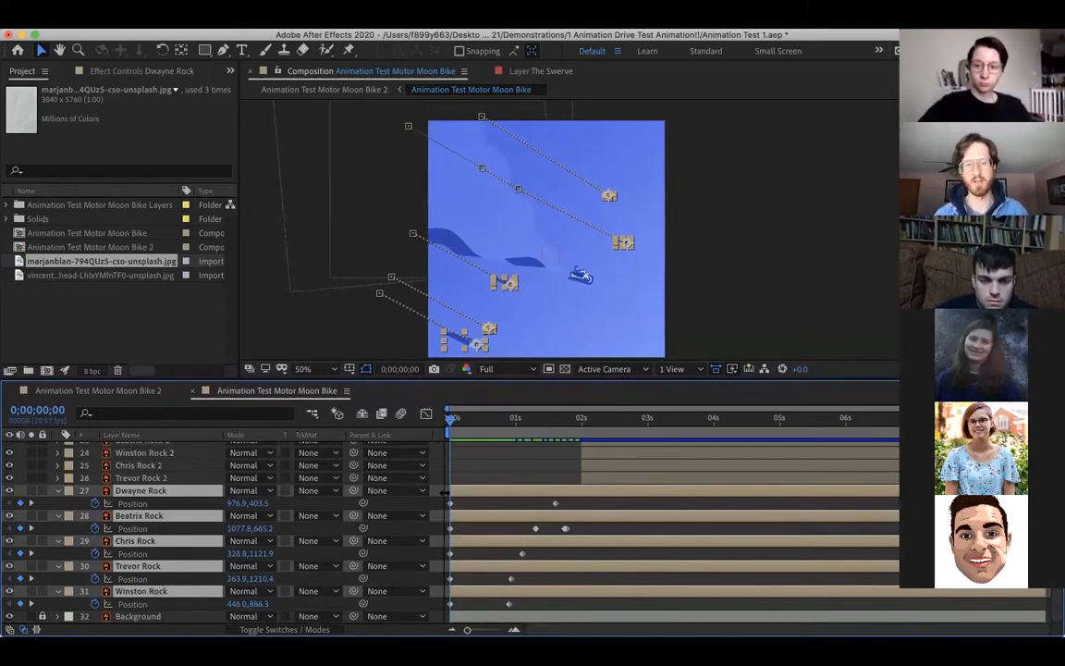
Move the five rocks' position keyframes about one second later and offset all rocks at the first frame, placing Dwayne Rock at 1270.9, 557.5.
left_click_drag(582, 504, 515, 605)
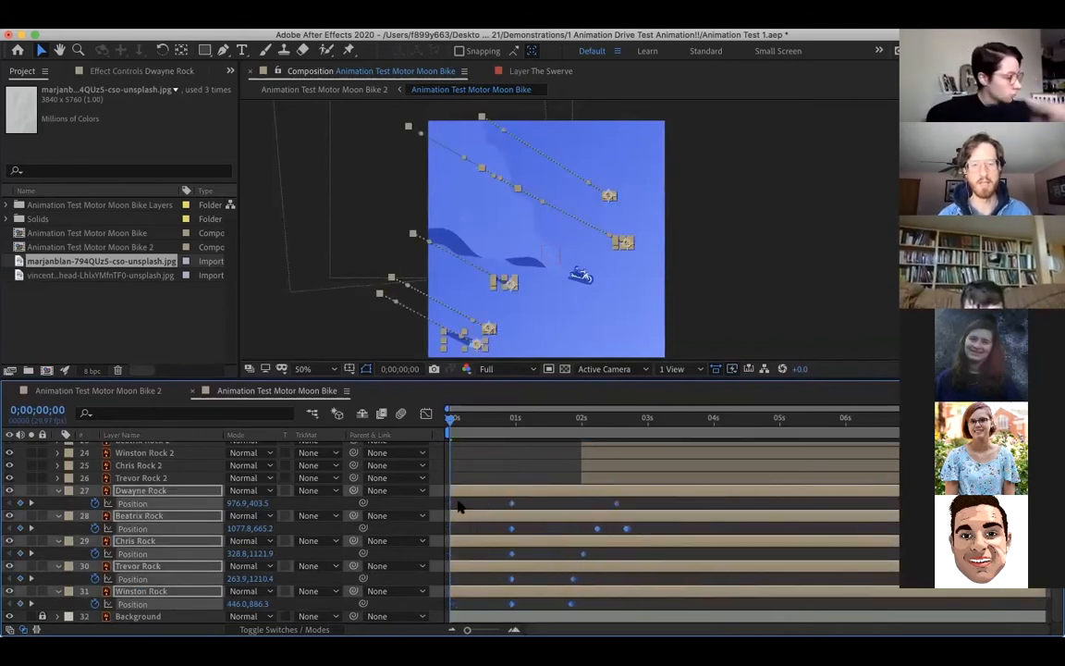
left_click(453, 419)
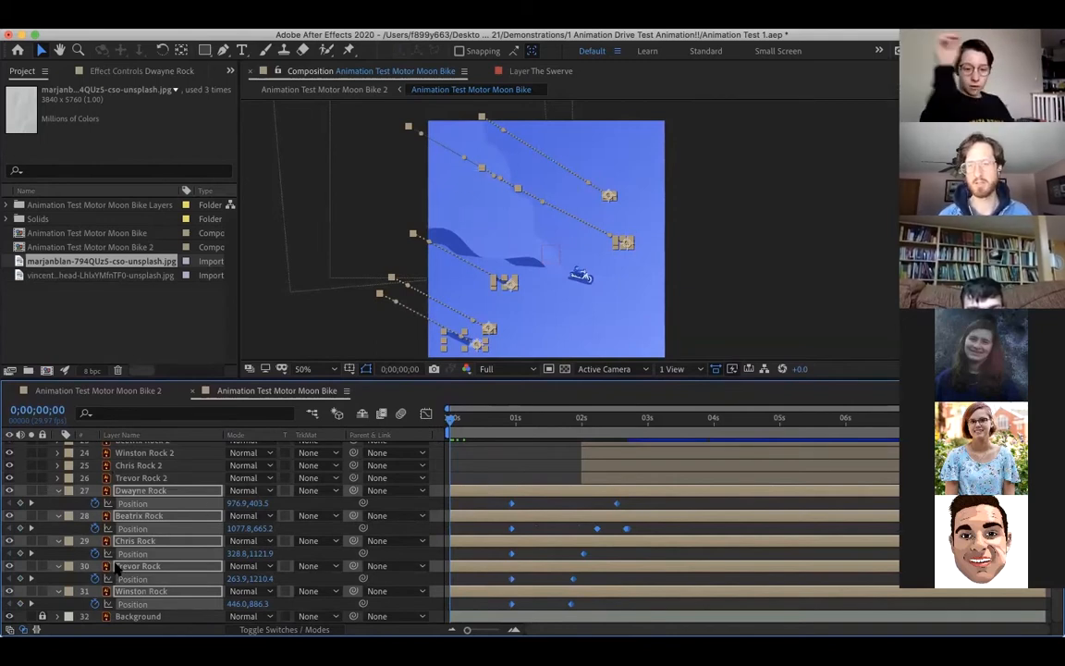
left_click_drag(256, 504, 364, 500)
left_click_drag(196, 505, 453, 498)
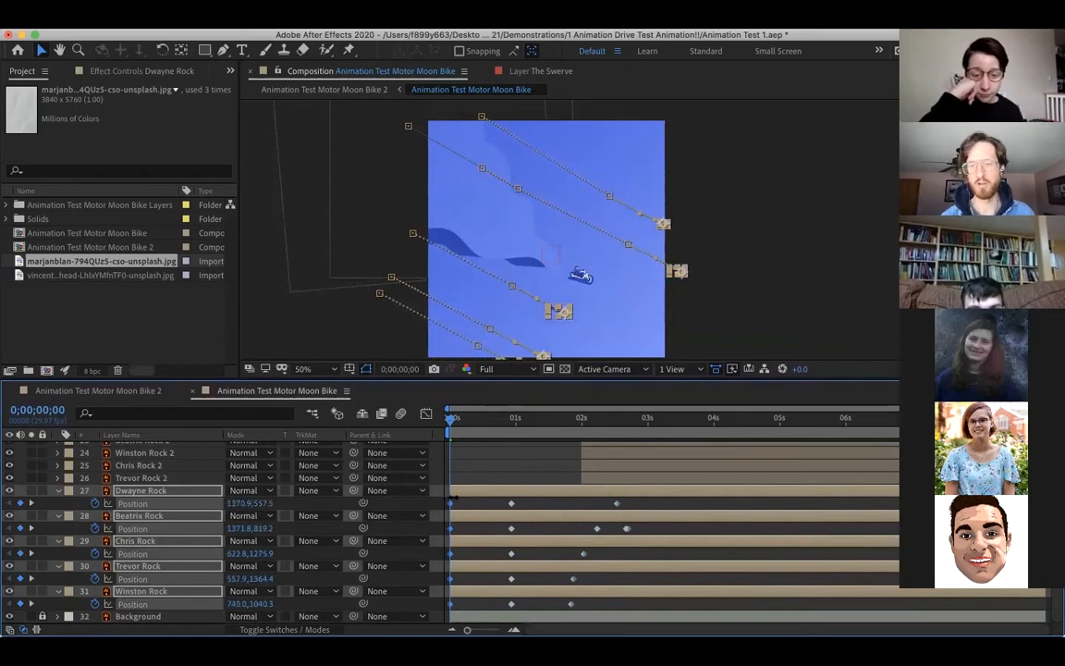
Try to offset all five rocks farther along their paths at the first frame, placing Dwayne Rock at 1492.9, 620.5.
left_click_drag(278, 501, 342, 500)
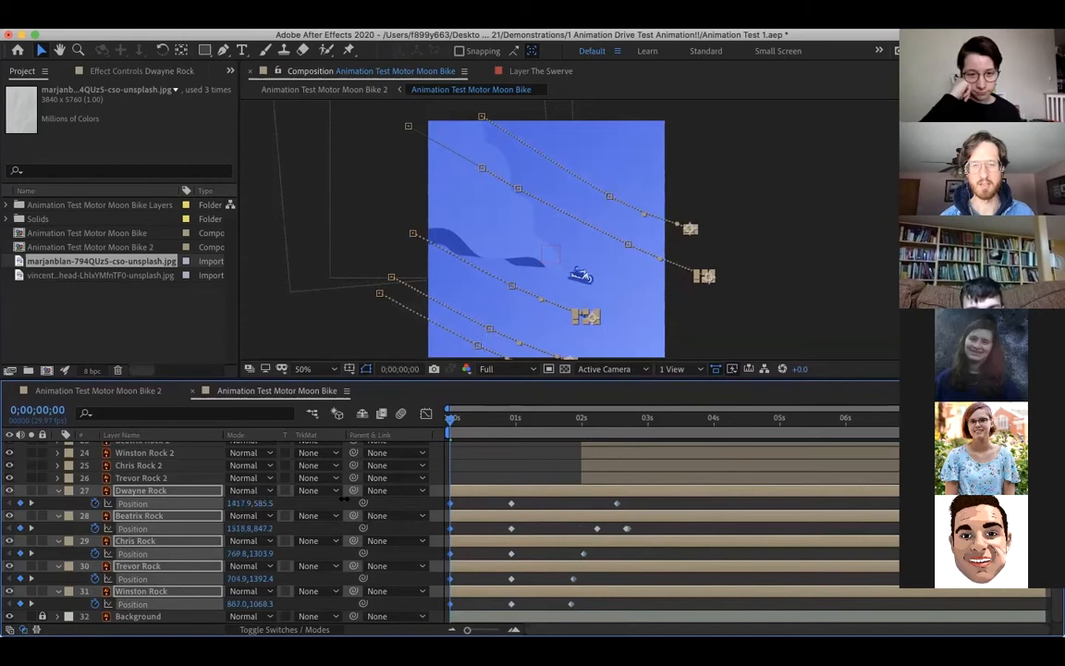
mouse_move(268, 503)
left_mouse_down()
mouse_move(282, 507)
mouse_move(248, 503)
mouse_move(266, 501)
left_mouse_up()
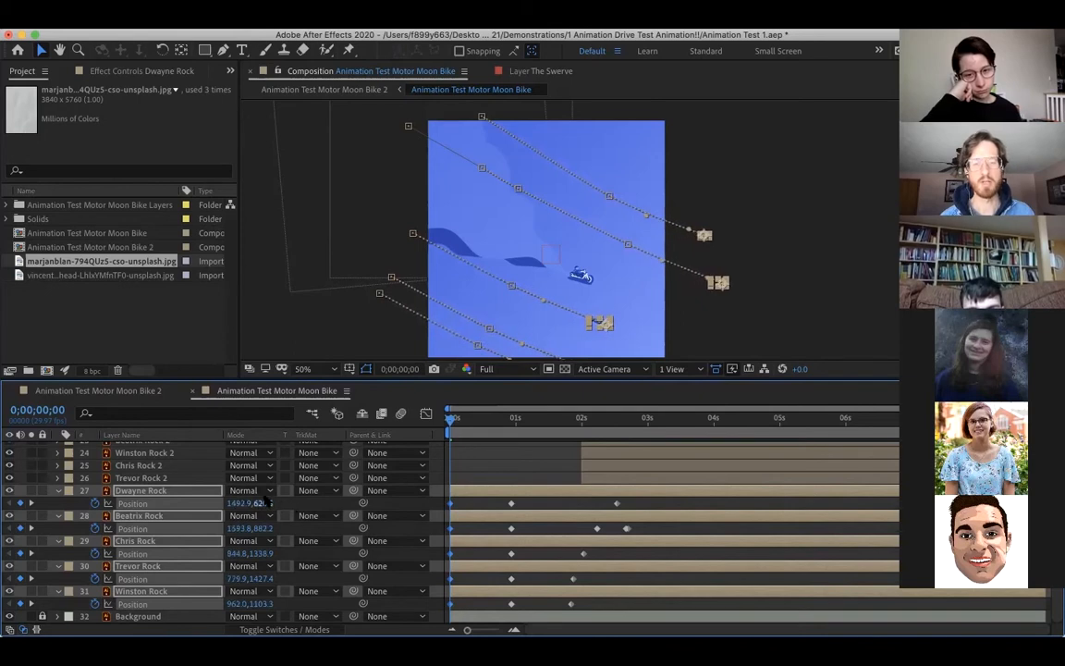
left_click(294, 501)
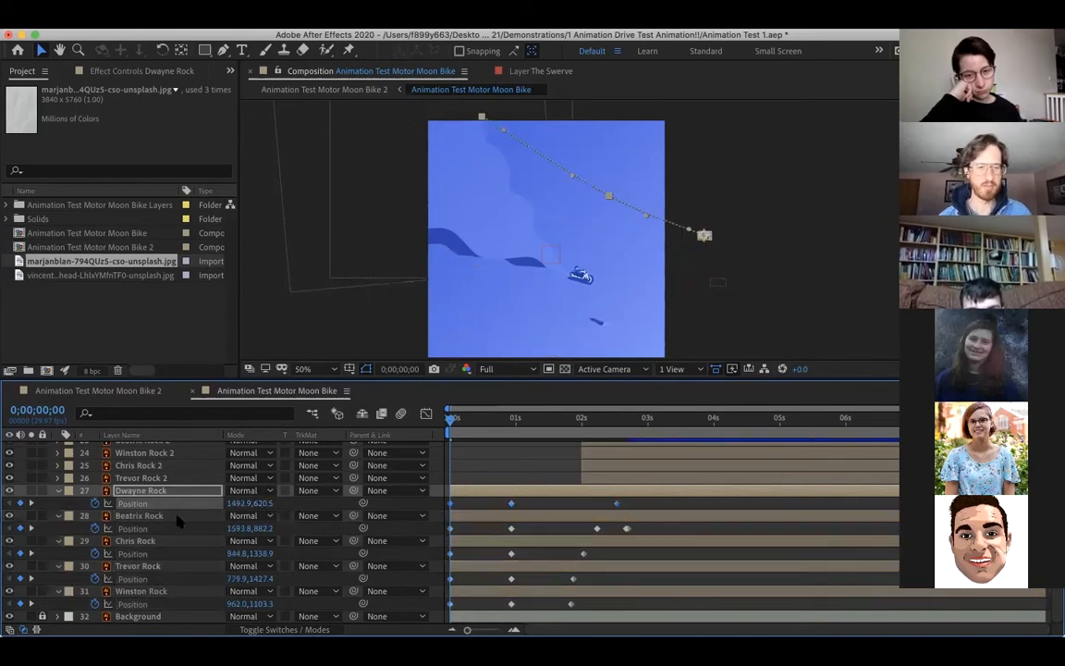
Select Dwayne Rock through Winston Rock and bring them back along their paths at the first frame, placing Dwayne Rock at 1275.9, 557.5.
left_click(169, 592, "shift")
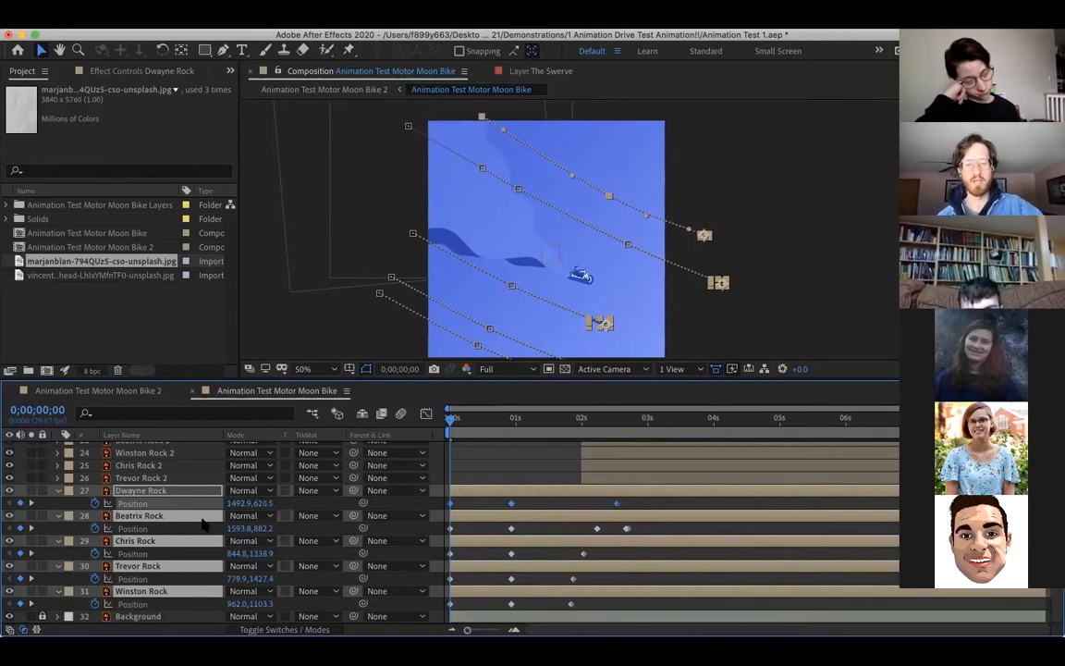
key("shift+Left")
key("shift+Left")
key("shift+Left")
key("shift+Up")
key("shift+Up")
key("shift+Left")
key("shift+Left")
key("shift+Left")
key("shift+Left")
key("shift+Left")
key("shift+Left")
key("shift+Left")
key("shift+Left")
key("shift+Up")
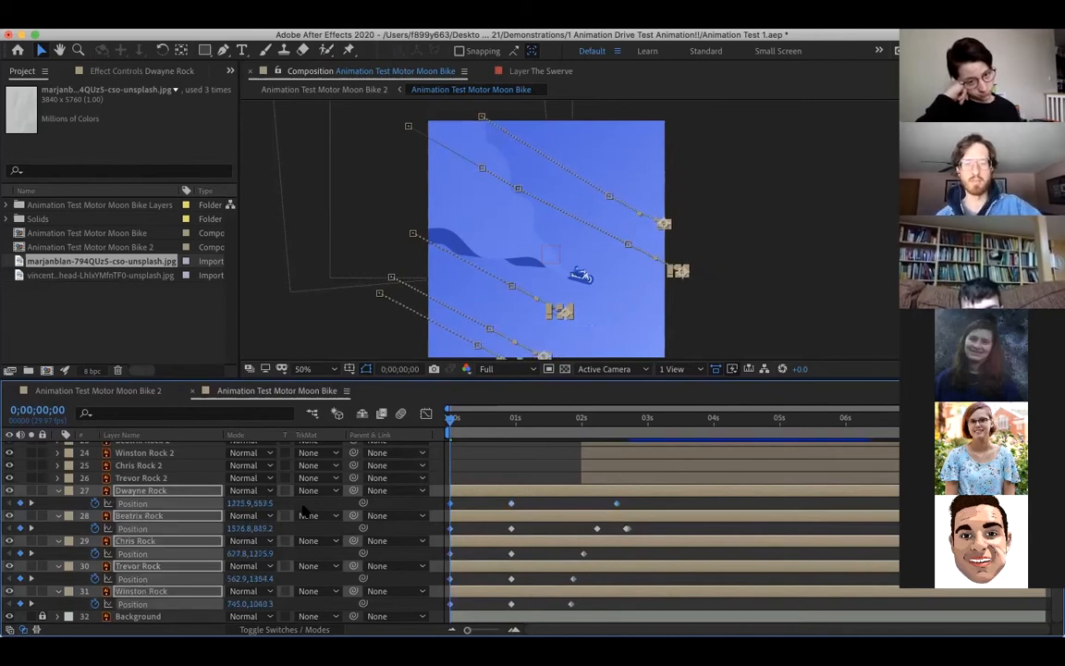
Undo the five rocks' first-frame offsets and the roughly one-second shift of their position keyframes.
key("shift+Left")
key("shift+Left")
key("shift+Left")
key("shift+Left")
key("shift+Left")
key("shift+Left")
key("shift+Left")
key("shift+Left")
key("shift+Left")
key("shift+Left")
key("shift+Left")
key("shift+Left")
key("shift+Left")
key("shift+Left")
key("shift+Left")
key("shift+Left")
key("shift+Left")
key("shift+Left")
key("shift+Left")
key("shift+Left")
key("shift+Up")
key("shift+Up")
key("shift+Up")
key("shift+Up")
key("shift+Up")
key("shift+Up")
key("shift+Up")
key("bracketleft")
Limit the work area to about the first two seconds and scrub through the rocks' movement to 0;00;01;22.
mouse_move(451, 420)
left_mouse_down()
mouse_move(467, 421)
mouse_move(435, 430)
left_mouse_up()
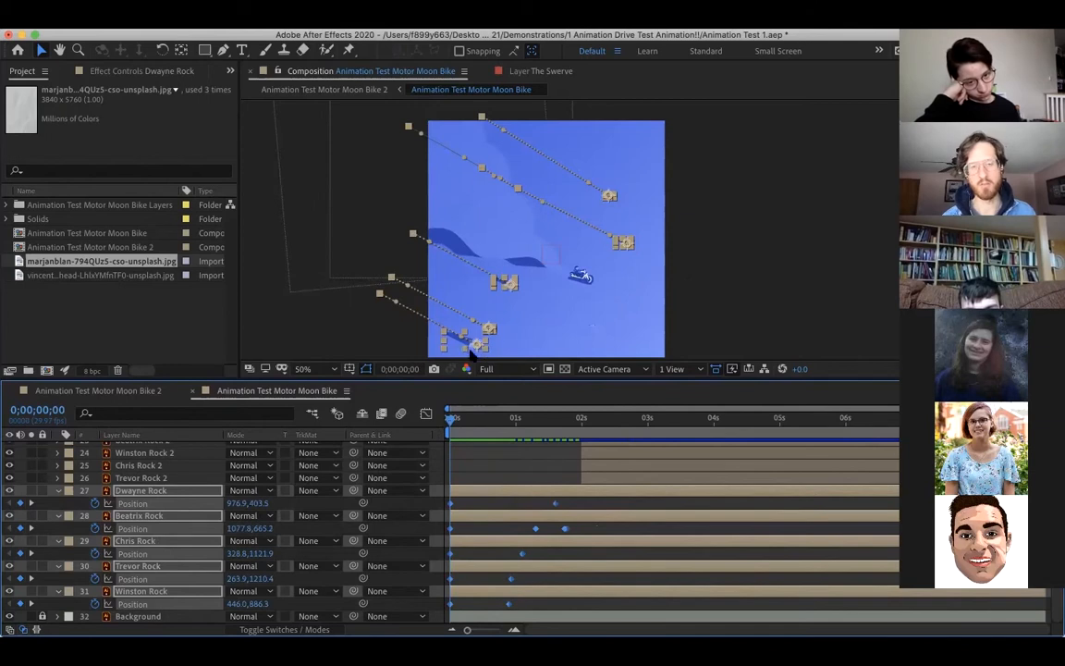
left_click_drag(451, 420, 583, 430)
left_click_drag(541, 431, 438, 431)
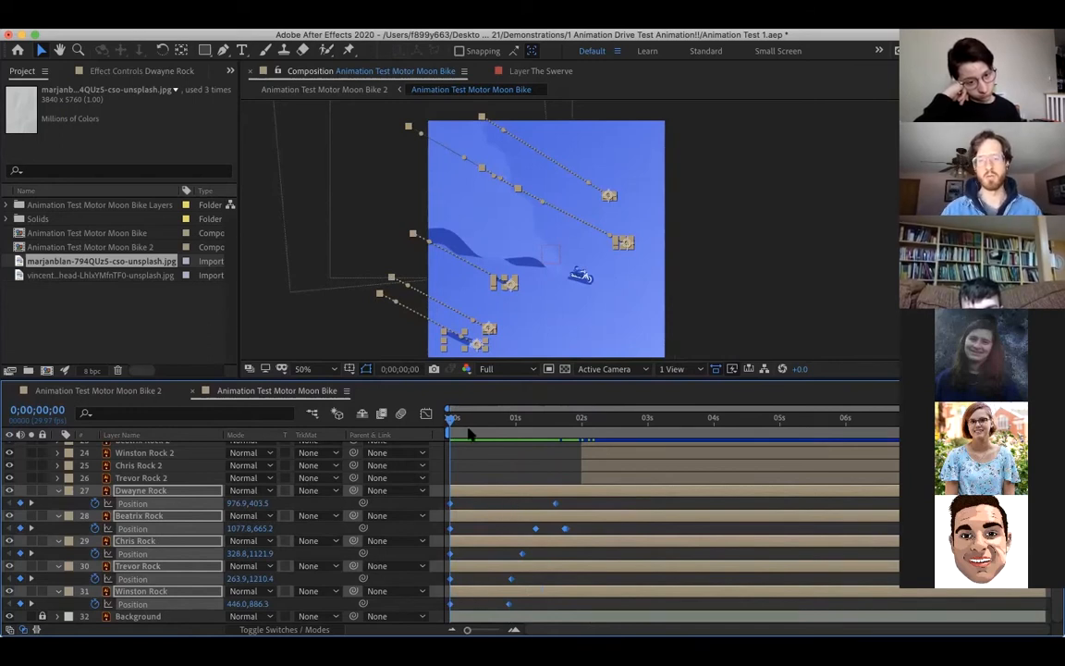
left_click_drag(454, 418, 482, 421)
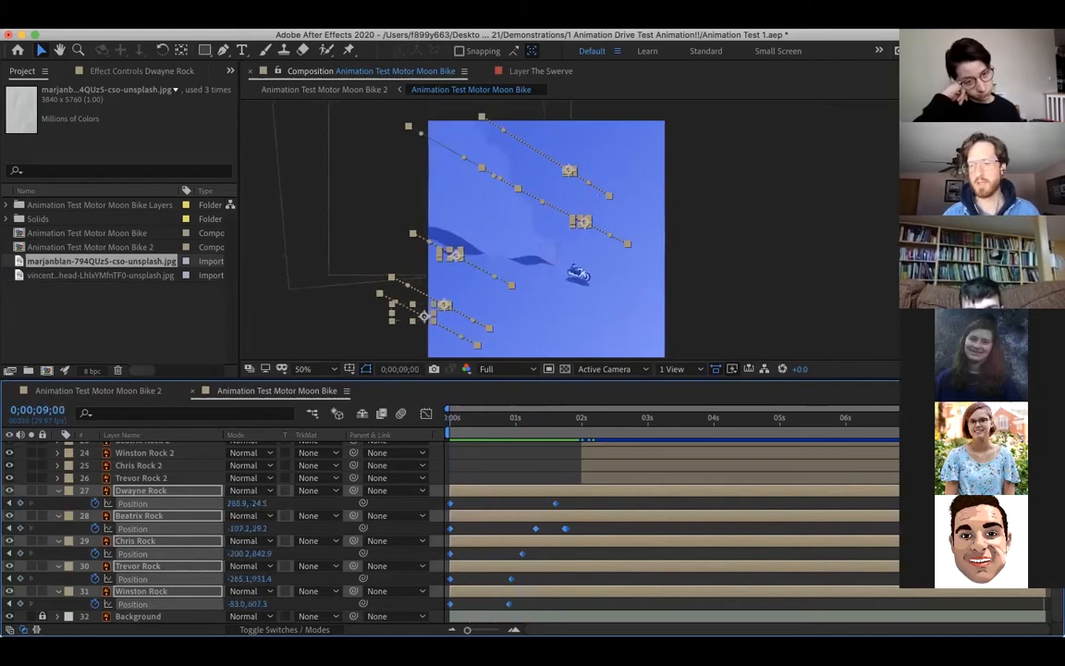
key("End")
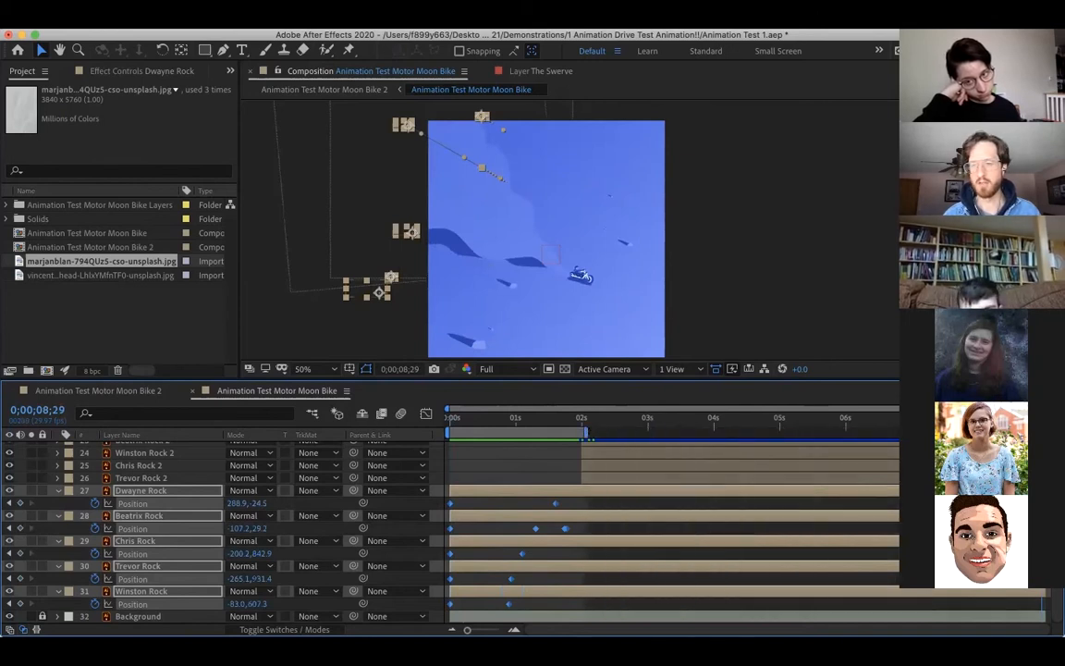
mouse_move(585, 431)
left_mouse_down()
mouse_move(454, 435)
mouse_move(535, 419)
mouse_move(488, 419)
mouse_move(480, 426)
mouse_move(590, 425)
mouse_move(500, 430)
mouse_move(568, 431)
left_mouse_up()
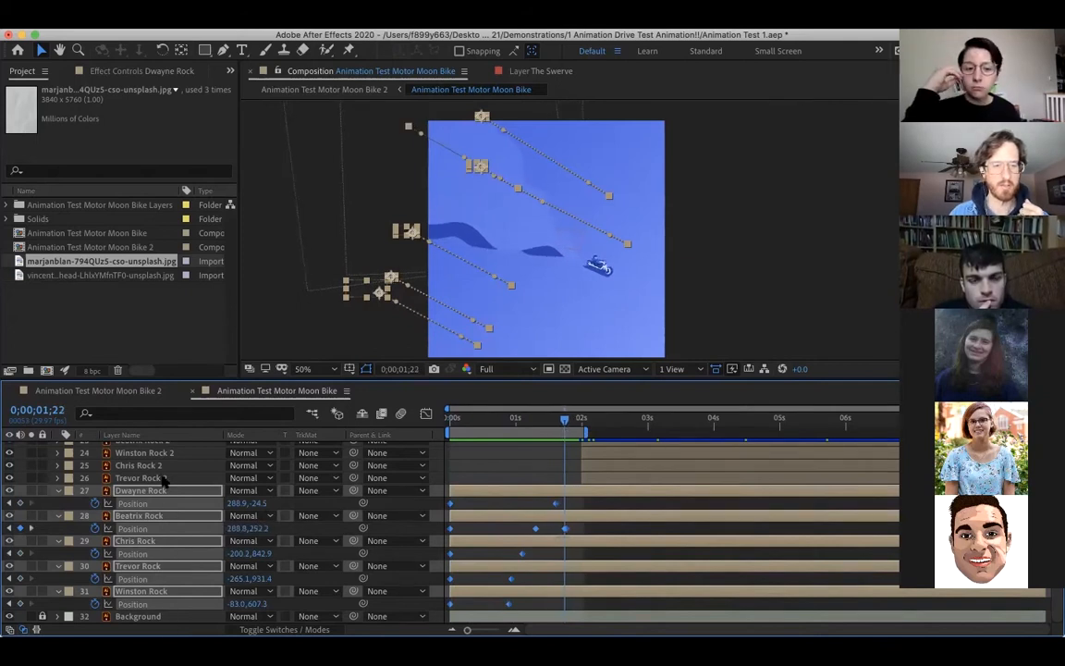
Examine Beatrix Rock's adjacent position keyframes at 0;00;01;22 and 0;00;01;23 frame by frame, and compare its movement around them.
left_click(139, 516)
left_click_drag(566, 421, 562, 422)
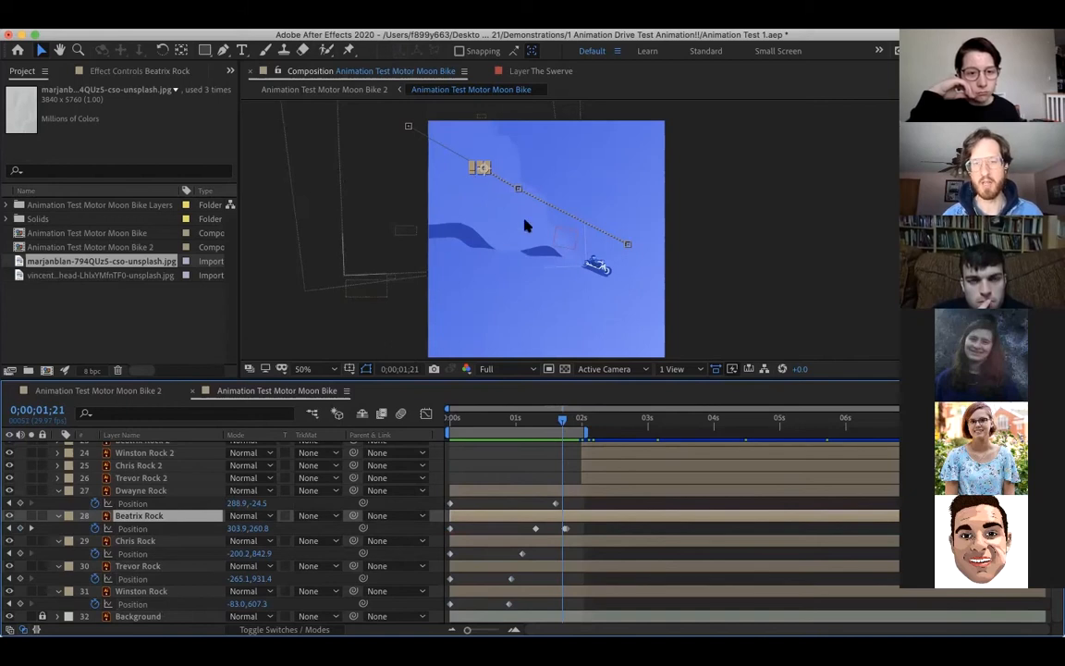
left_click_drag(577, 426, 706, 454)
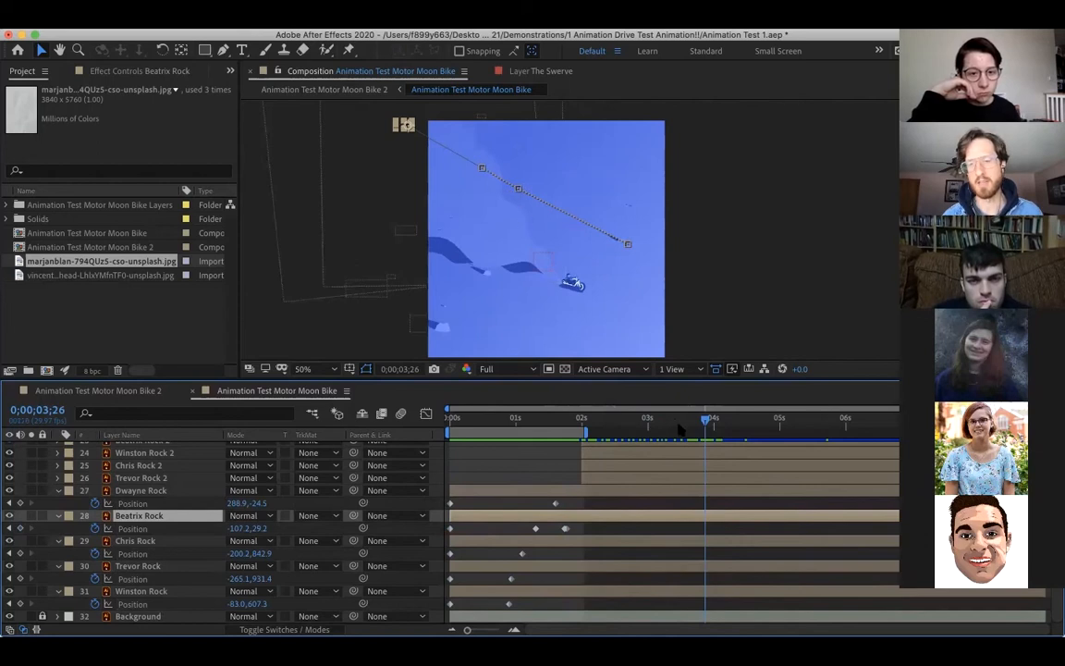
left_click_drag(544, 418, 572, 423)
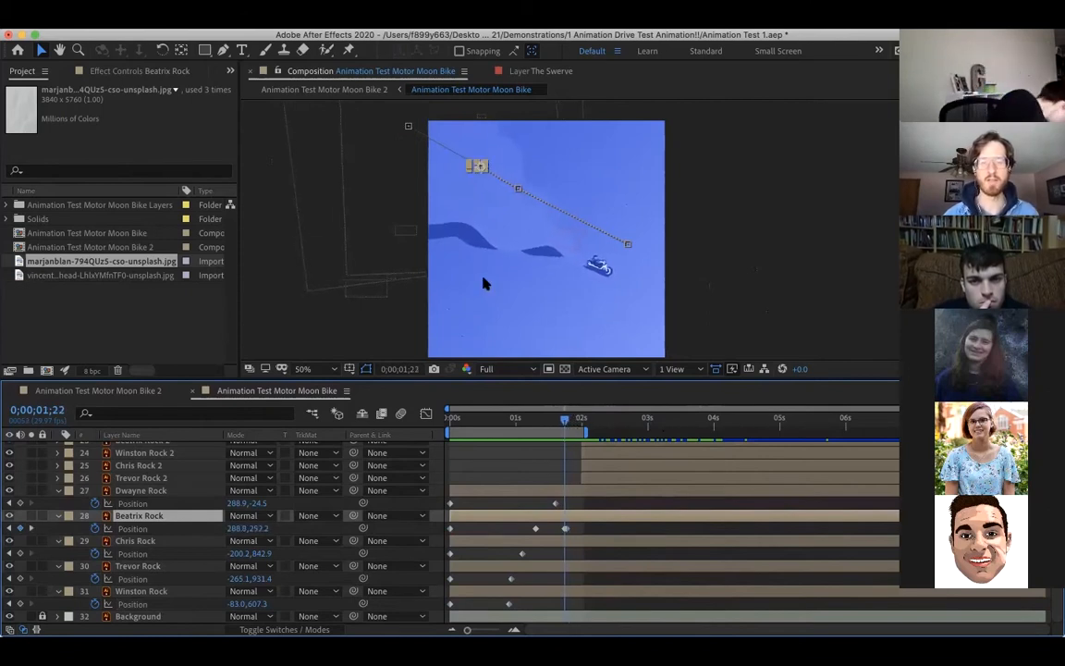
left_click_drag(570, 424, 566, 424)
left_click_drag(467, 630, 499, 630)
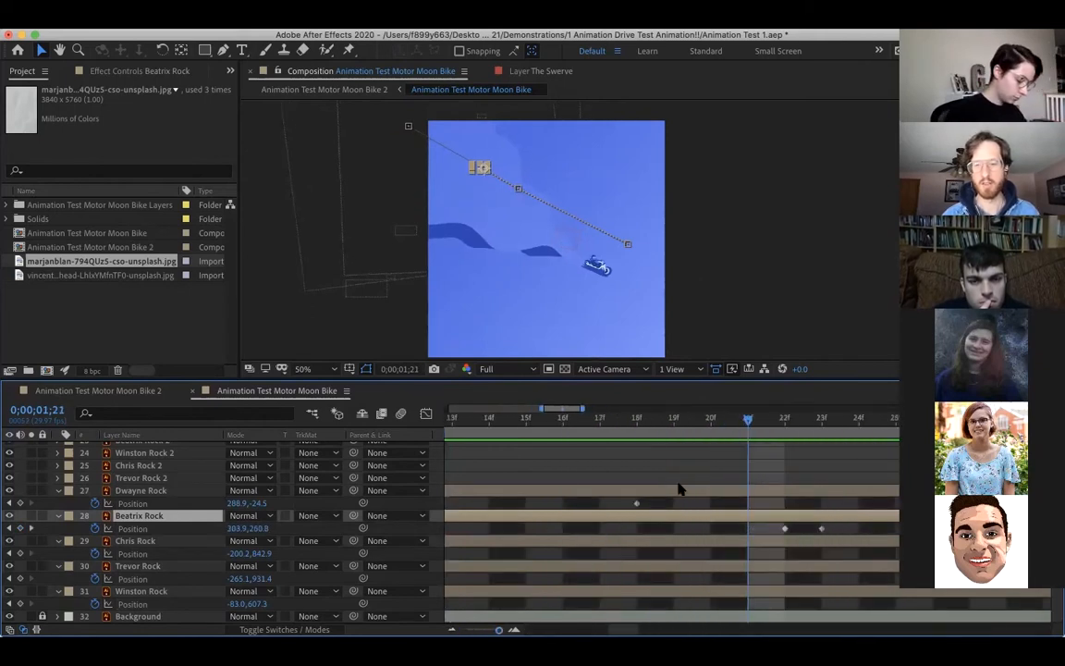
left_click_drag(748, 419, 787, 424)
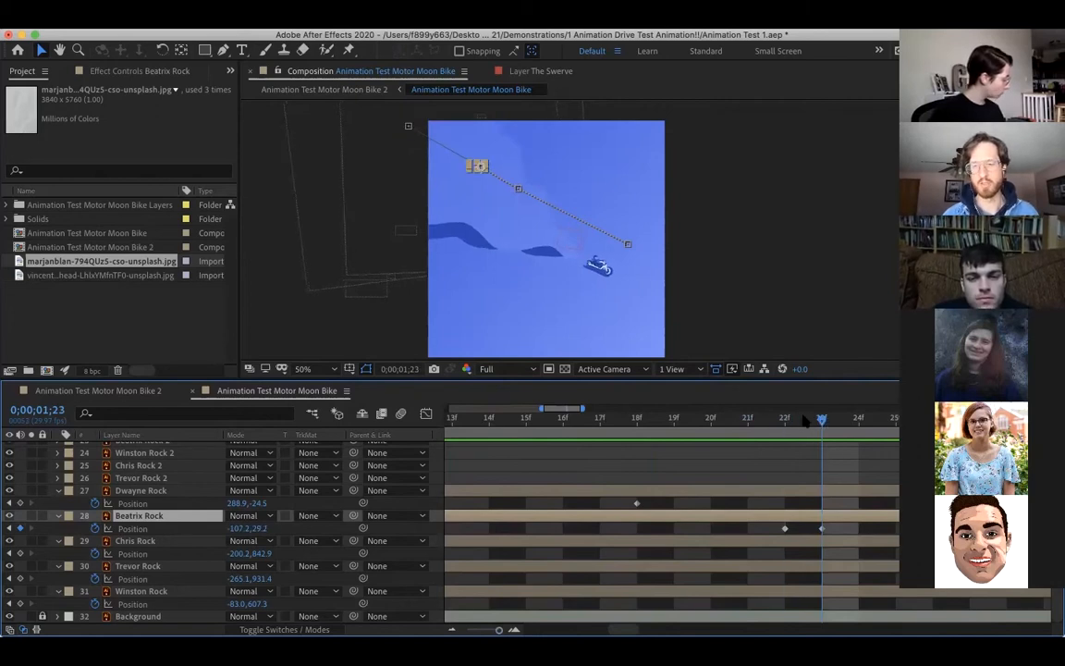
left_click(799, 421)
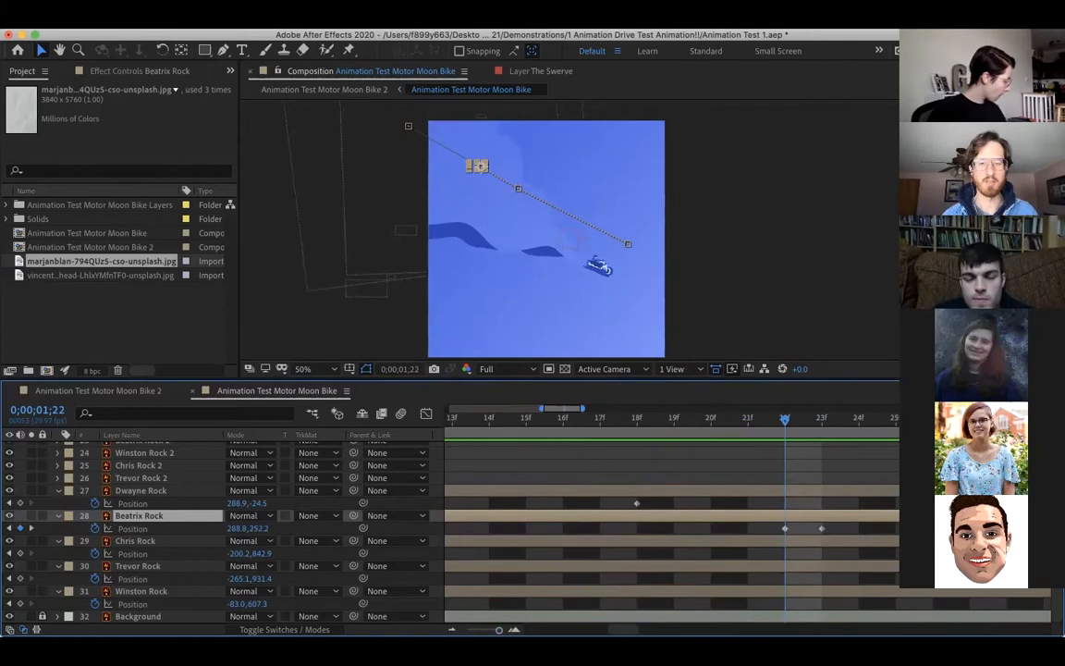
scroll(481, 618, "down", 6)
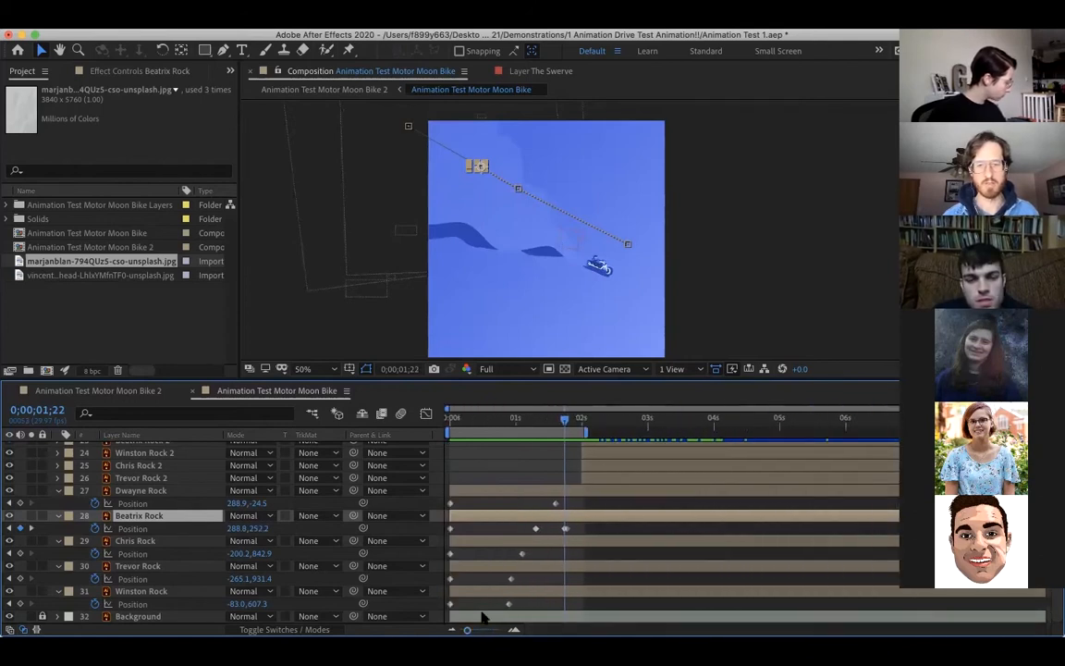
Select the five rock layers from Dwayne Rock to Winston Rock and collapse their keyframed properties.
left_click(139, 491)
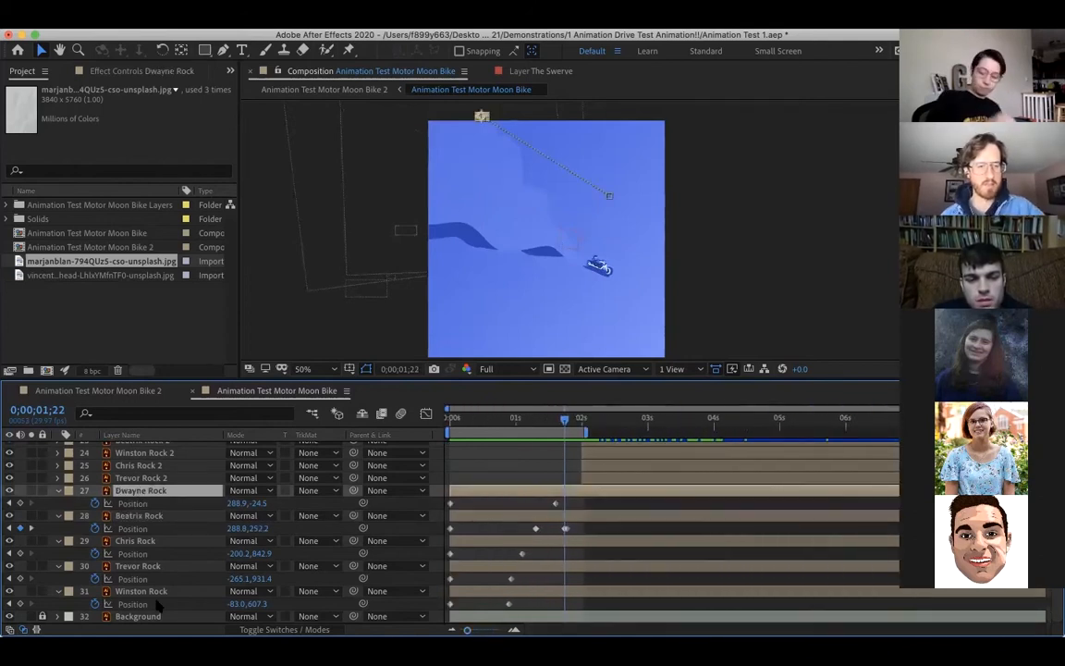
left_click(163, 592, "shift")
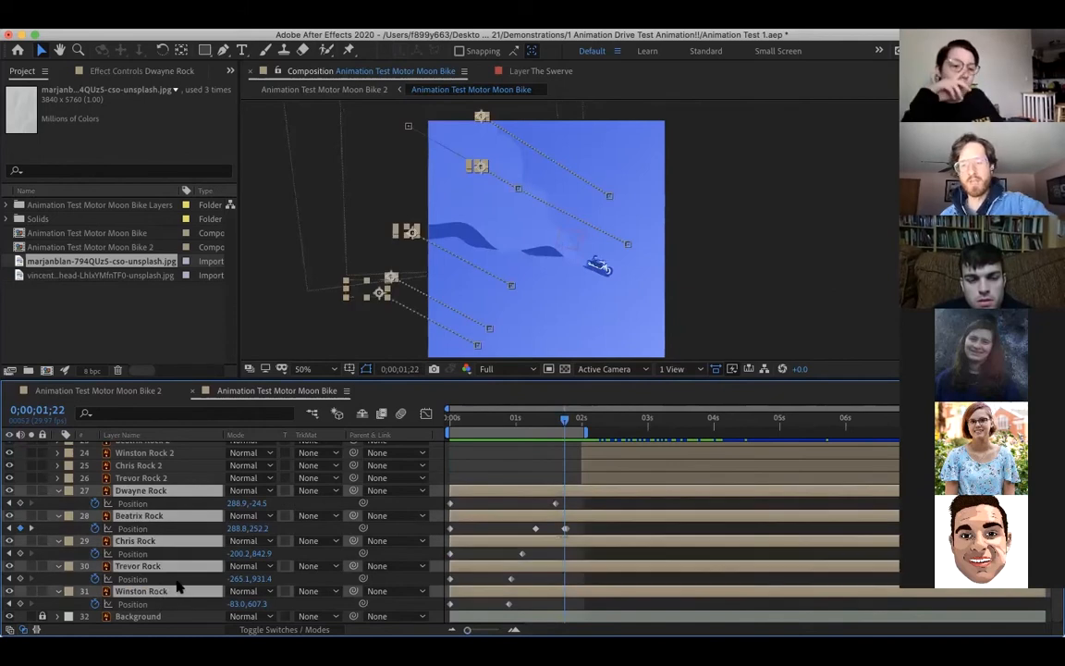
key("u")
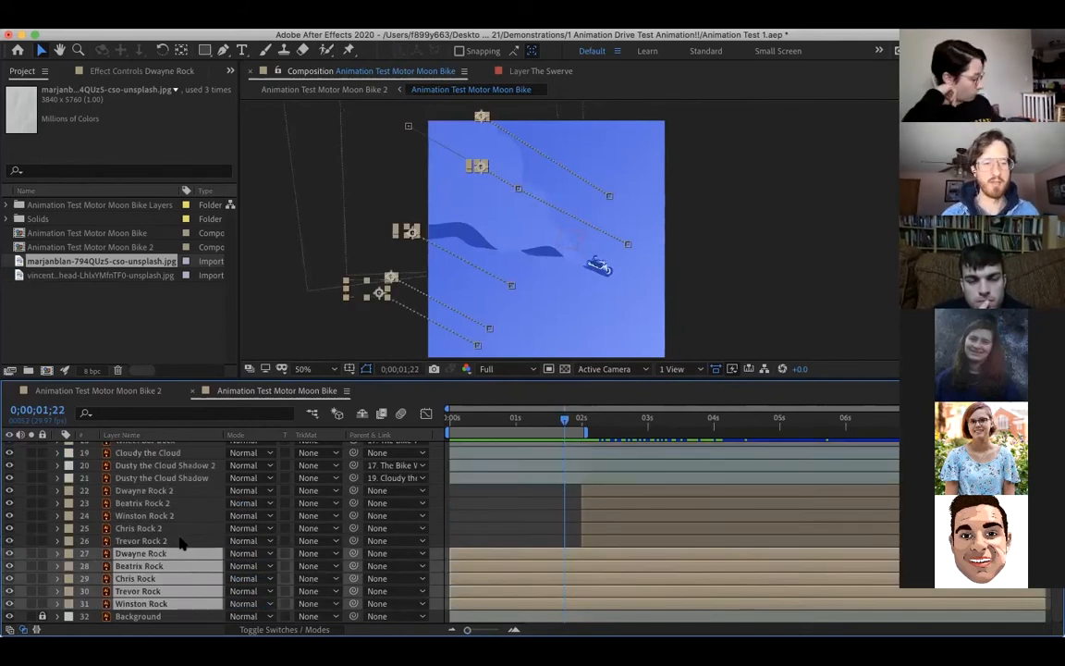
Extend the work area across the visible timeline and reveal the Position keyframes of the layers from Dwayne Rock 2 to Trevor Rock 2.
left_click(148, 541)
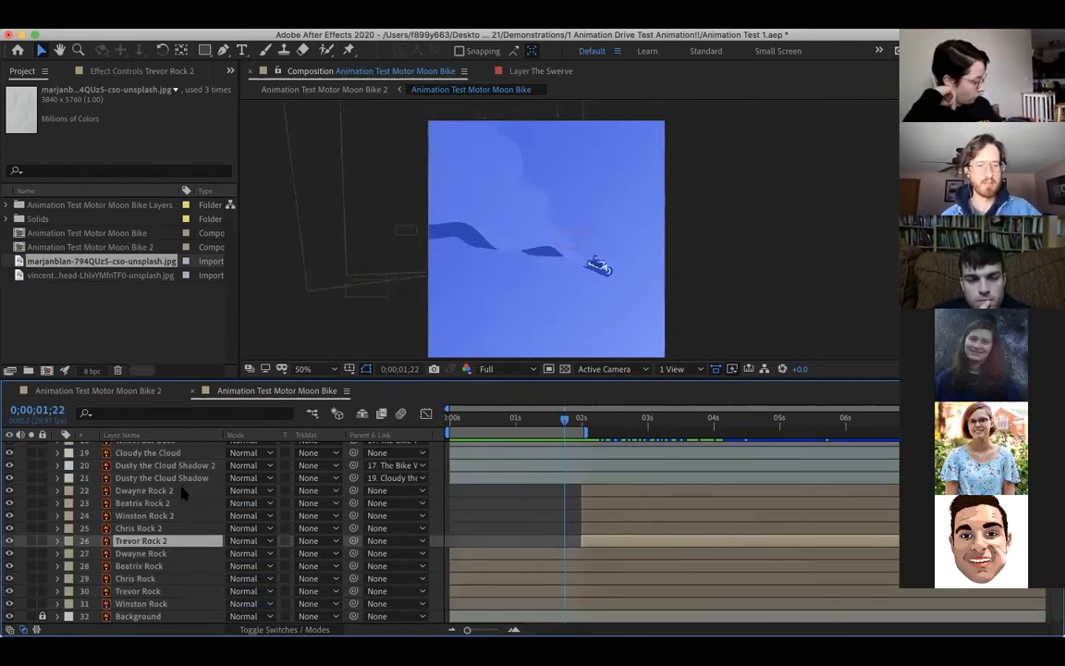
left_click(166, 490, "shift")
key("space")
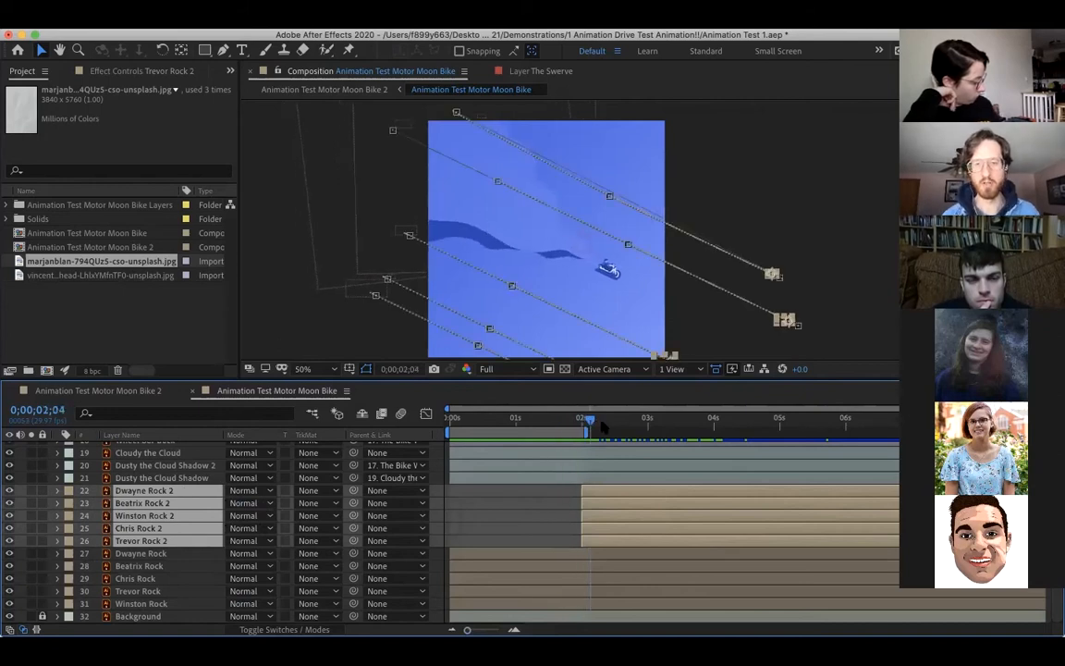
left_click_drag(618, 432, 595, 435)
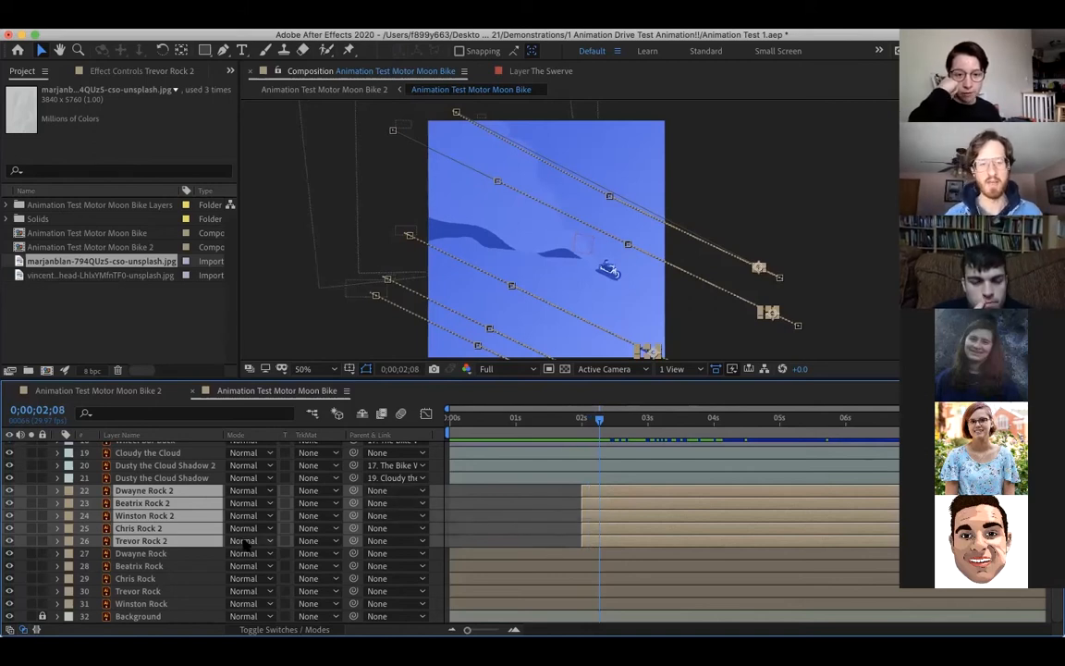
key("p")
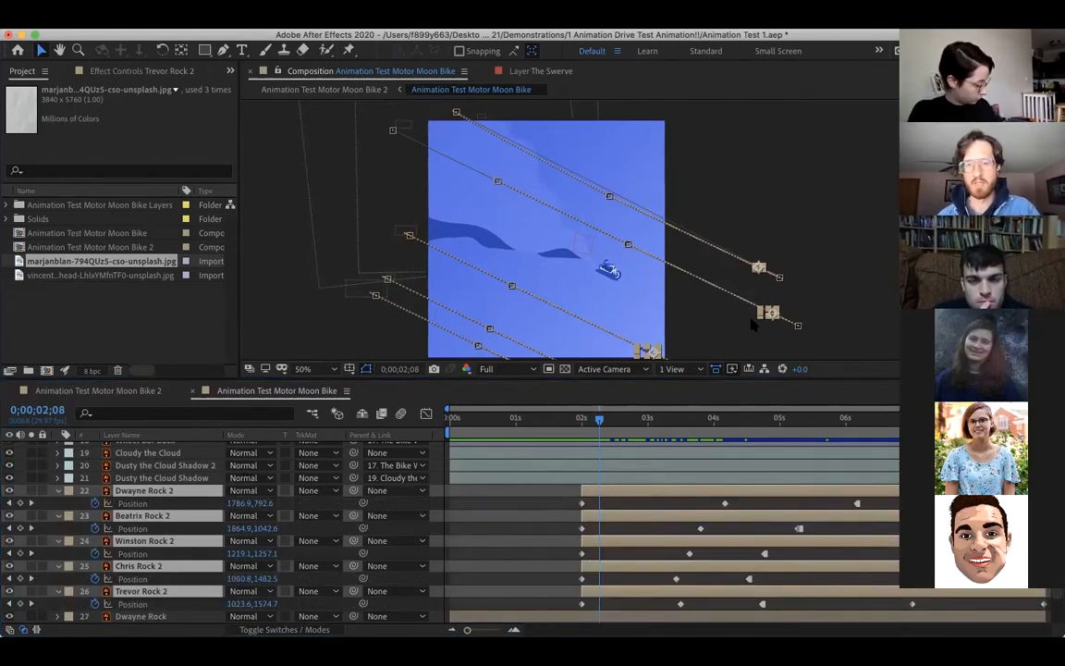
Scrub through the duplicate rocks' movement from 0;00;02;08, examining Beatrix Rock 2's paired position keyframes just after five seconds.
left_click_drag(600, 421, 793, 446)
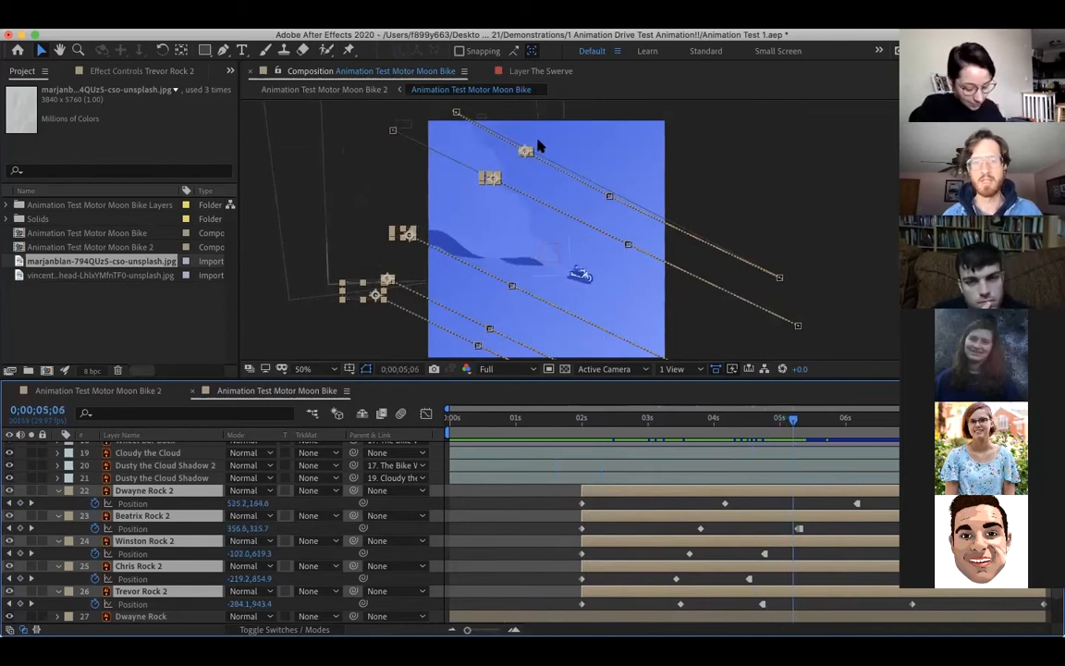
left_click_drag(793, 423, 780, 423)
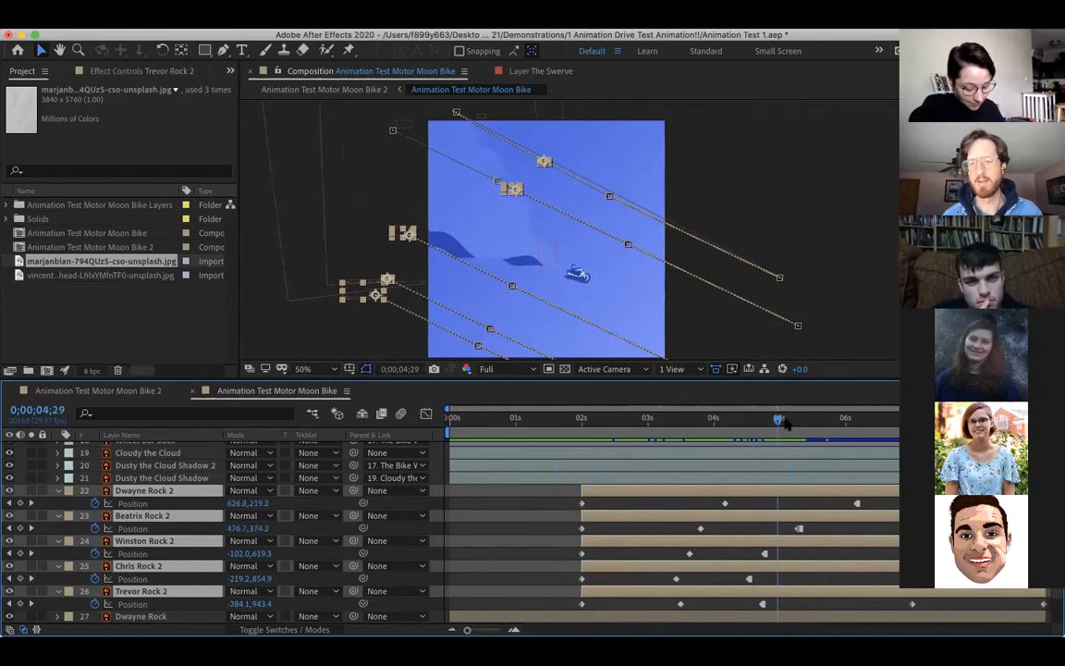
left_click_drag(780, 424, 800, 427)
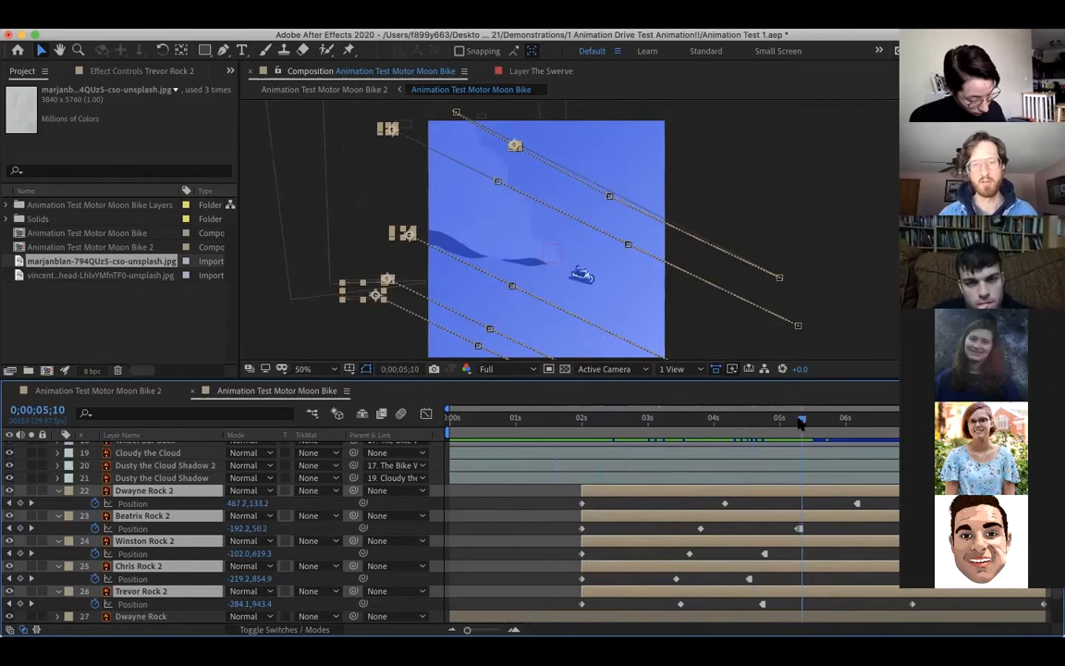
left_click_drag(801, 422, 798, 422)
left_click_drag(377, 128, 479, 177)
left_click_drag(797, 421, 880, 424)
Play the duplicate rocks' movement through to the end of the composition and recheck their positions around 0;00;07;00.
key("space")
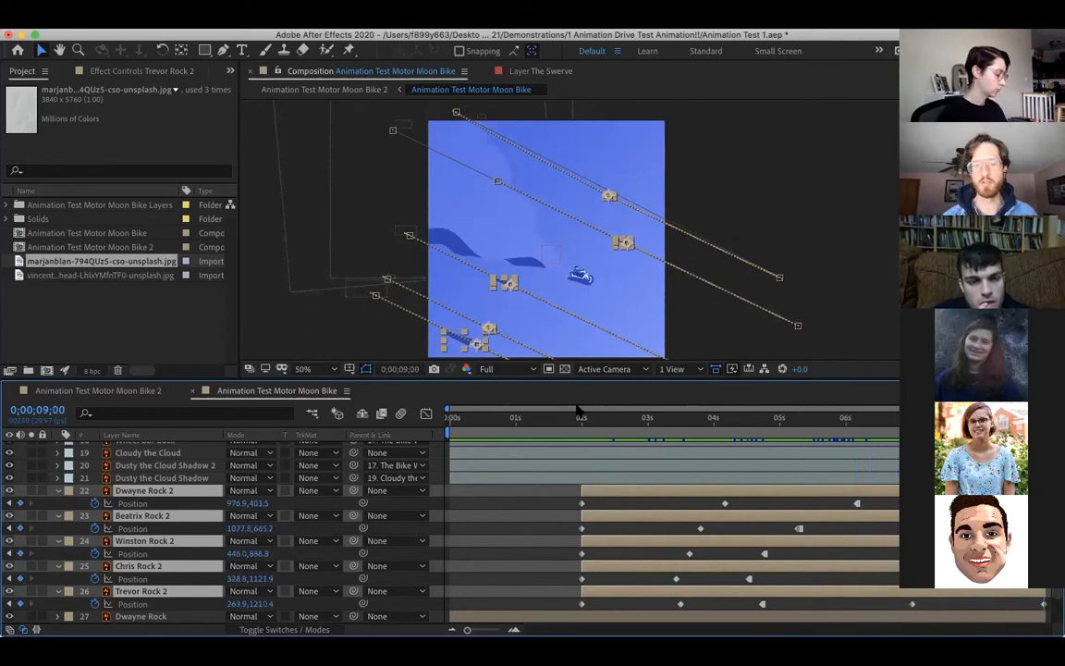
key("Page_Up")
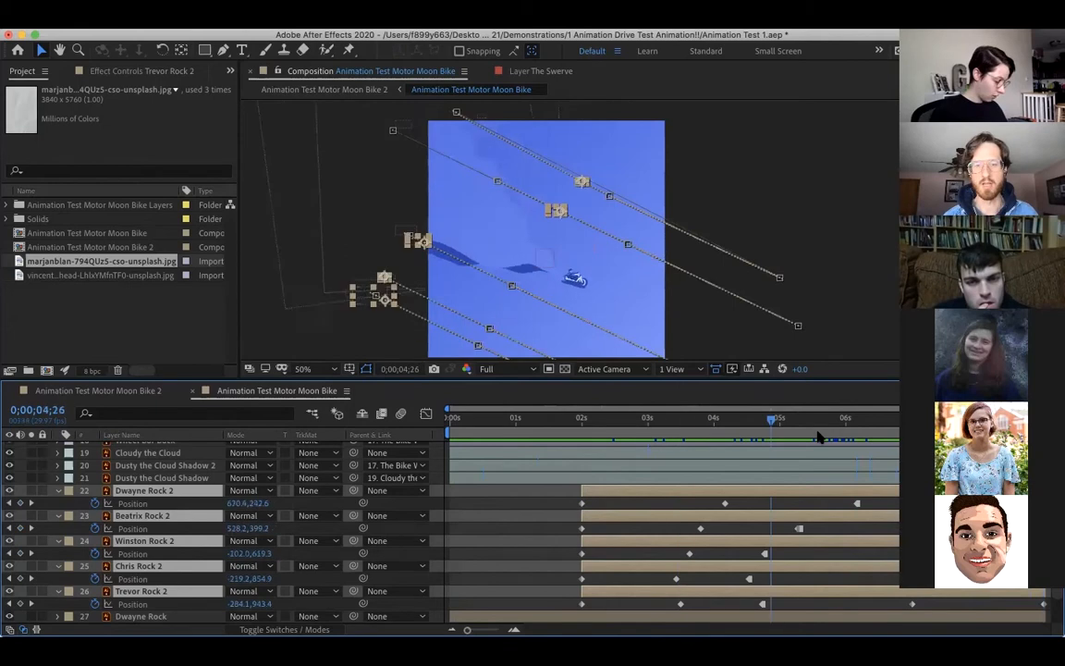
key("space")
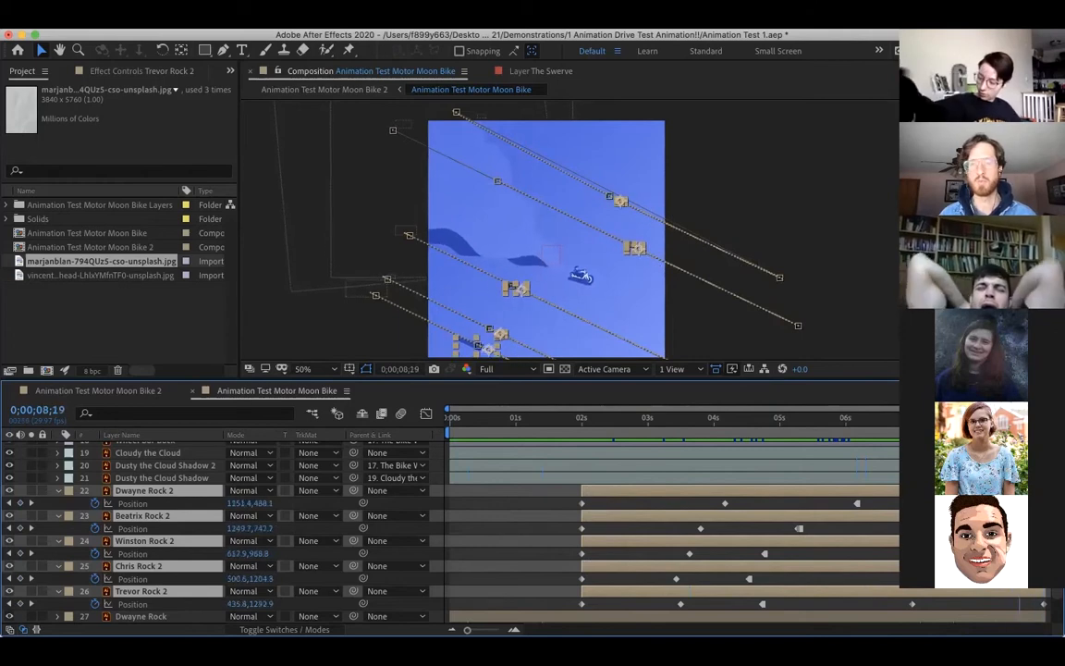
left_click_drag(870, 409, 819, 407)
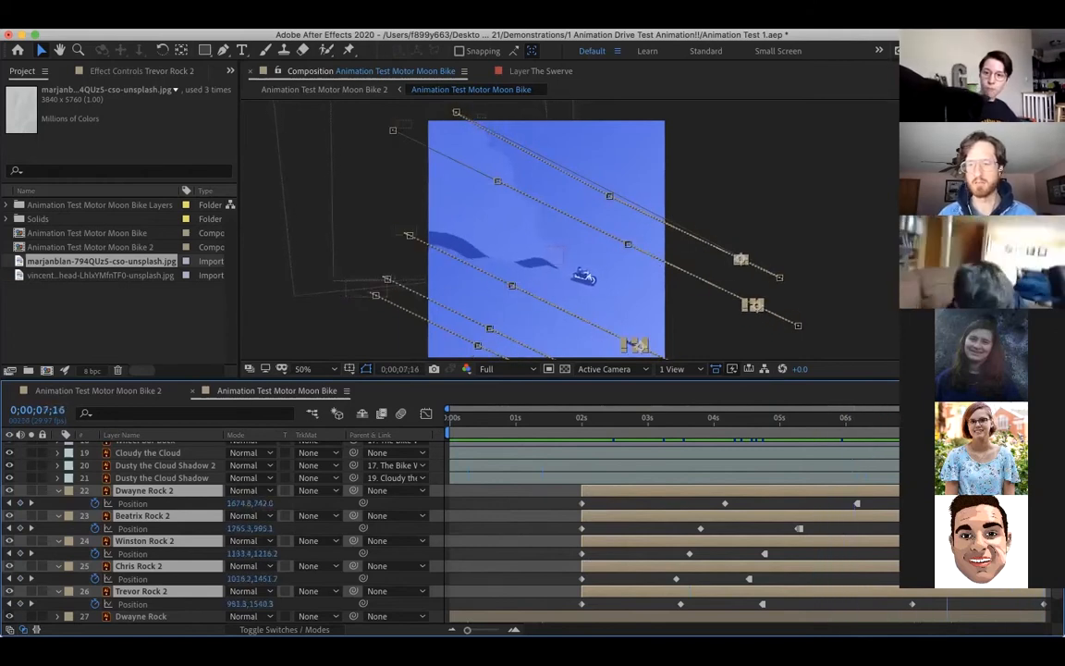
key("Page_Up")
key("Page_Up")
key("Page_Up")
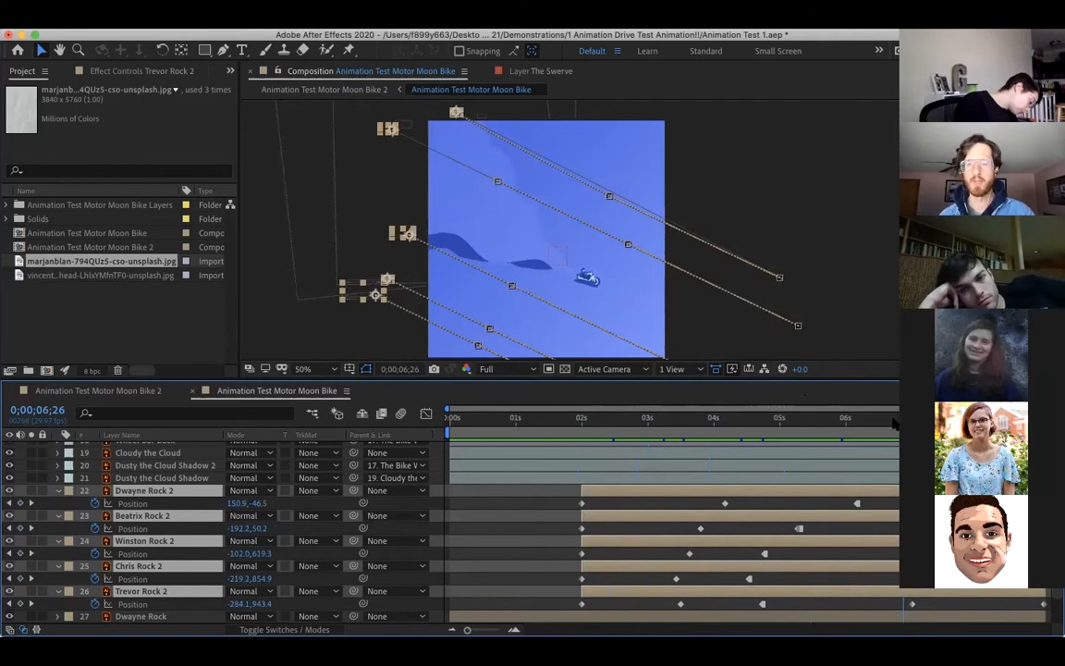
left_click(892, 421)
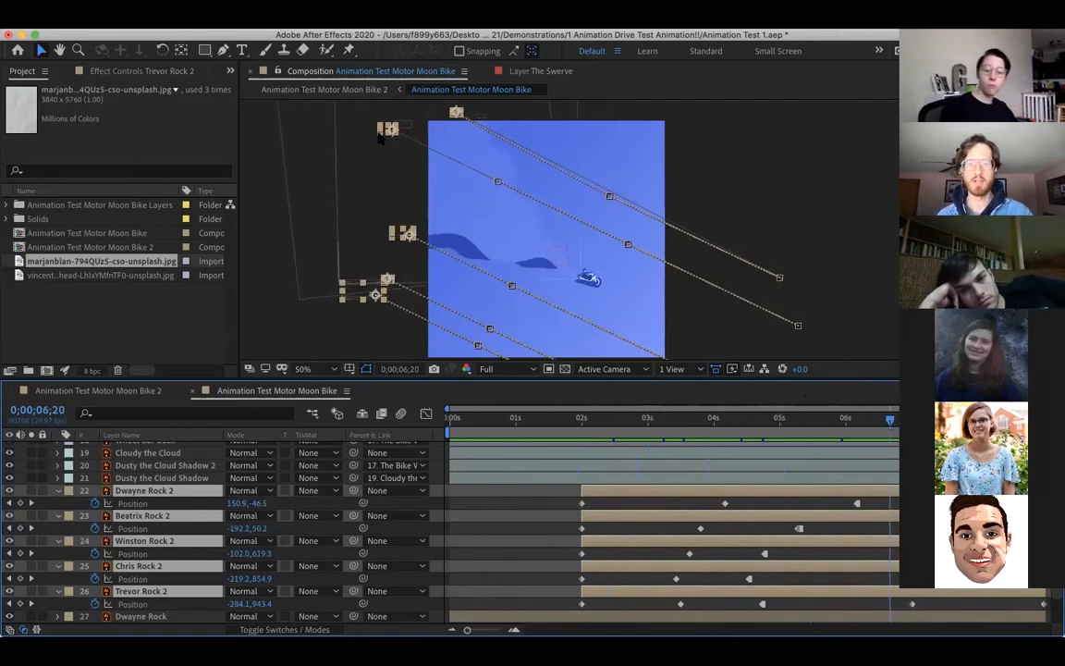
key("space")
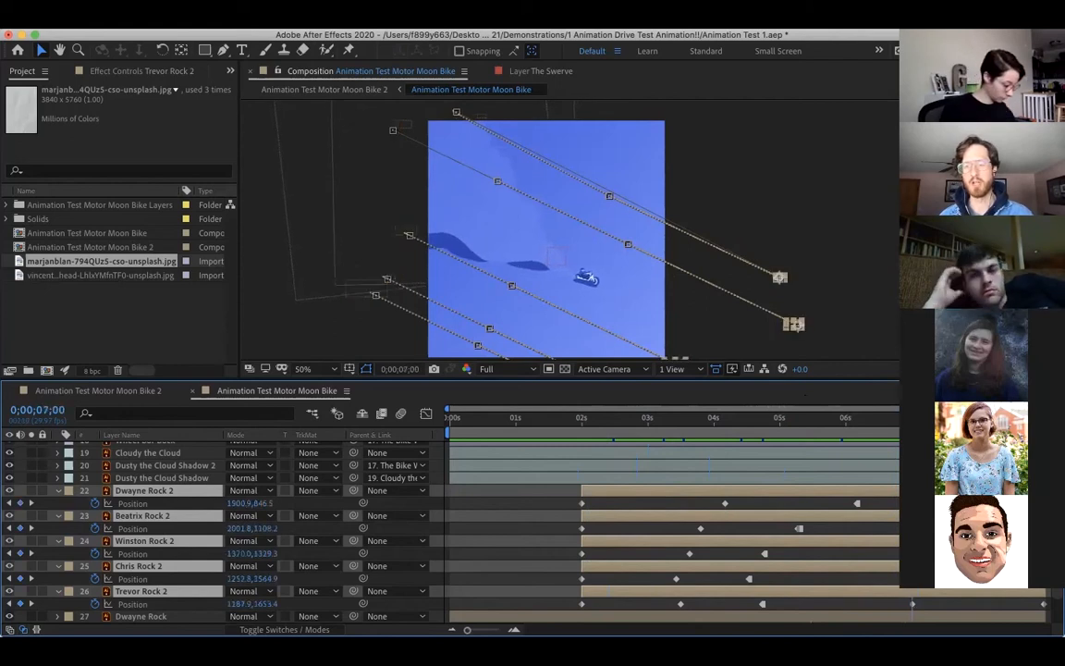
key("space")
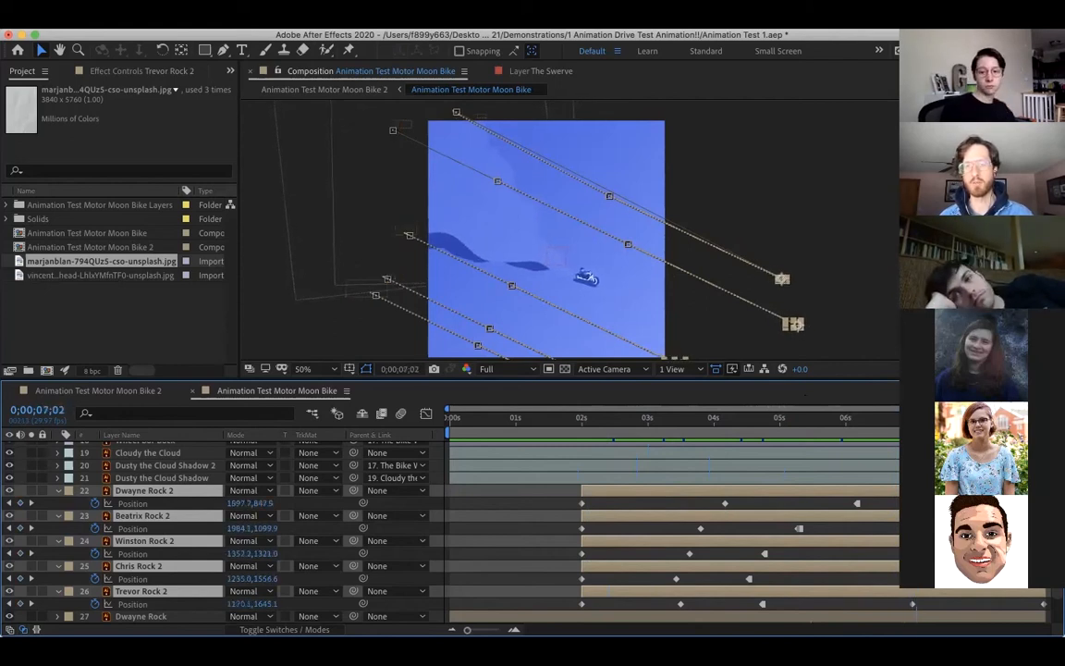
Scrub back through the duplicate rocks' movement to 0;00;04;19 and inspect the options of Winston Rock 2's last visible position keyframe.
left_click_drag(893, 418, 797, 462)
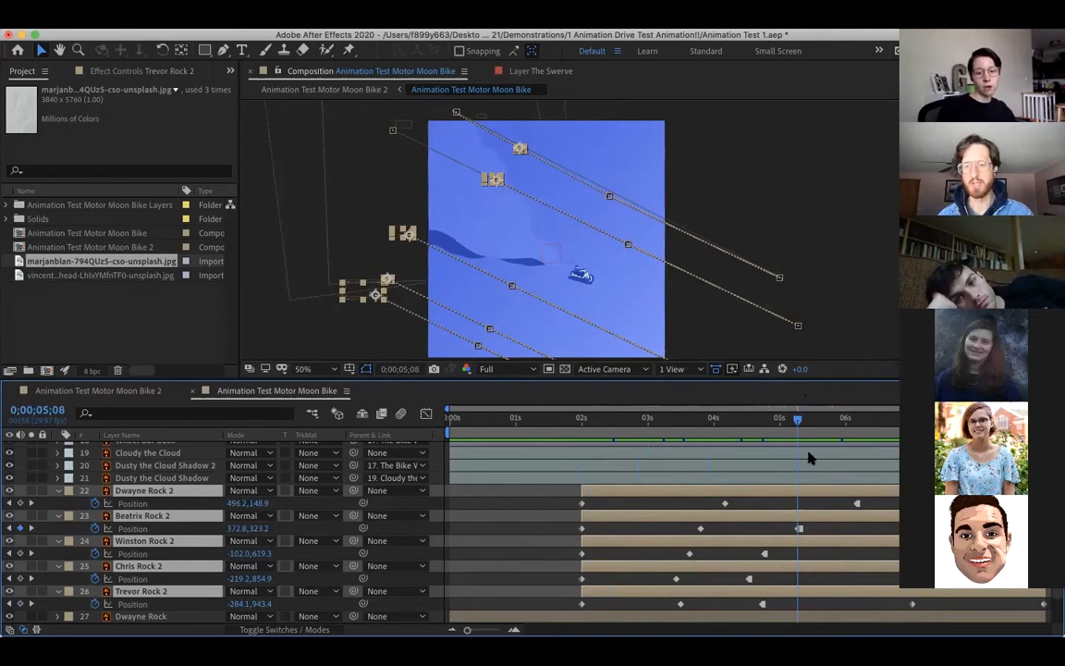
left_click_drag(801, 422, 756, 421)
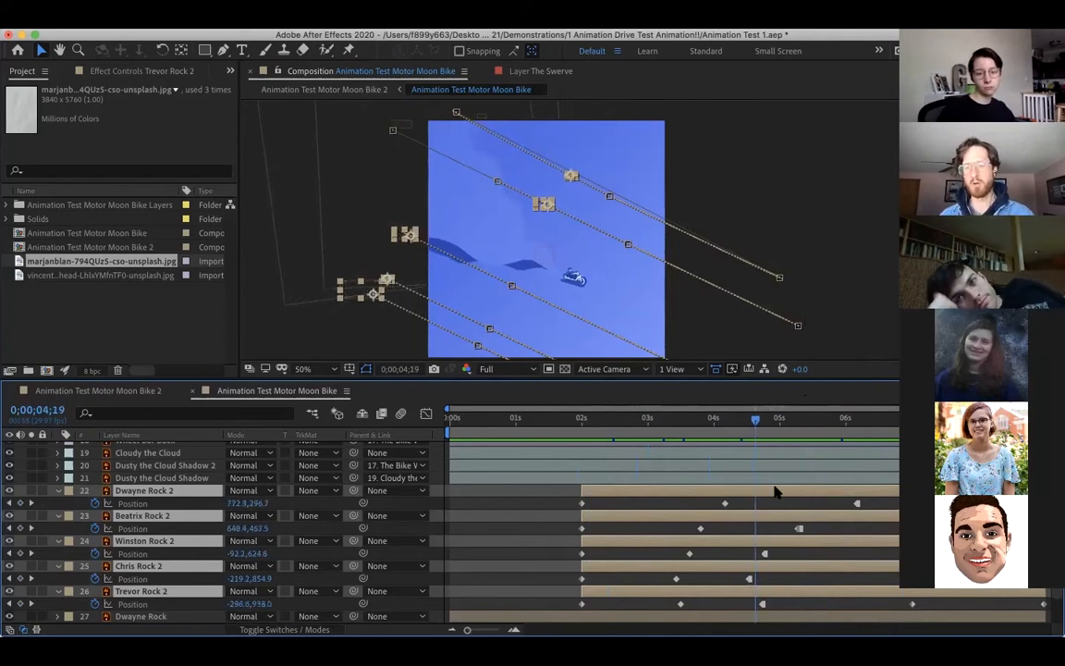
left_click(765, 554)
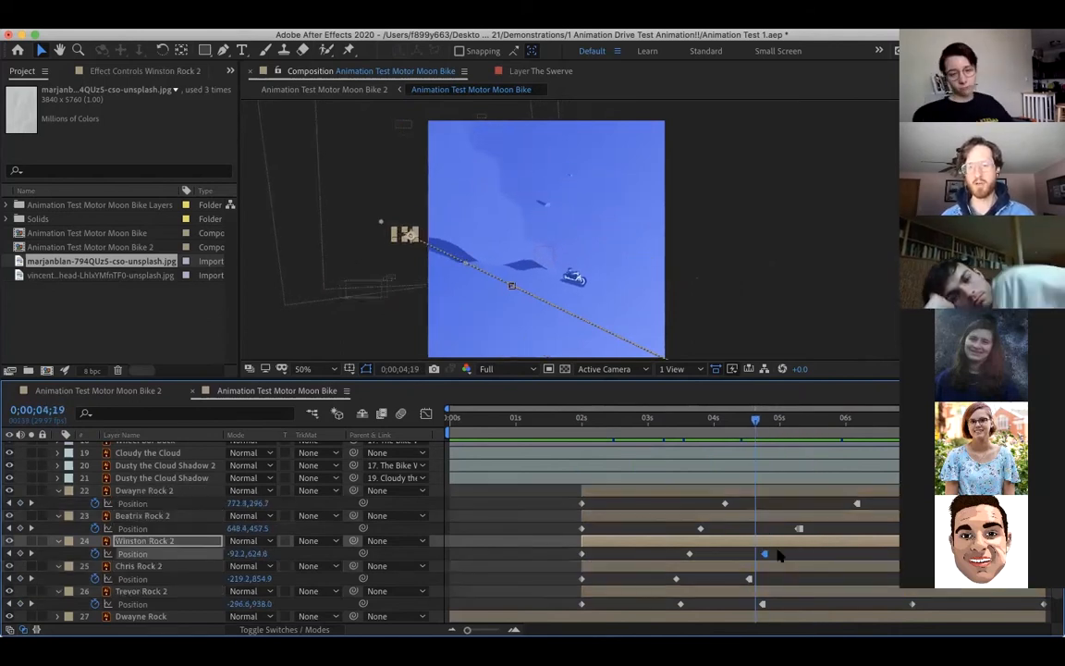
right_click(764, 554)
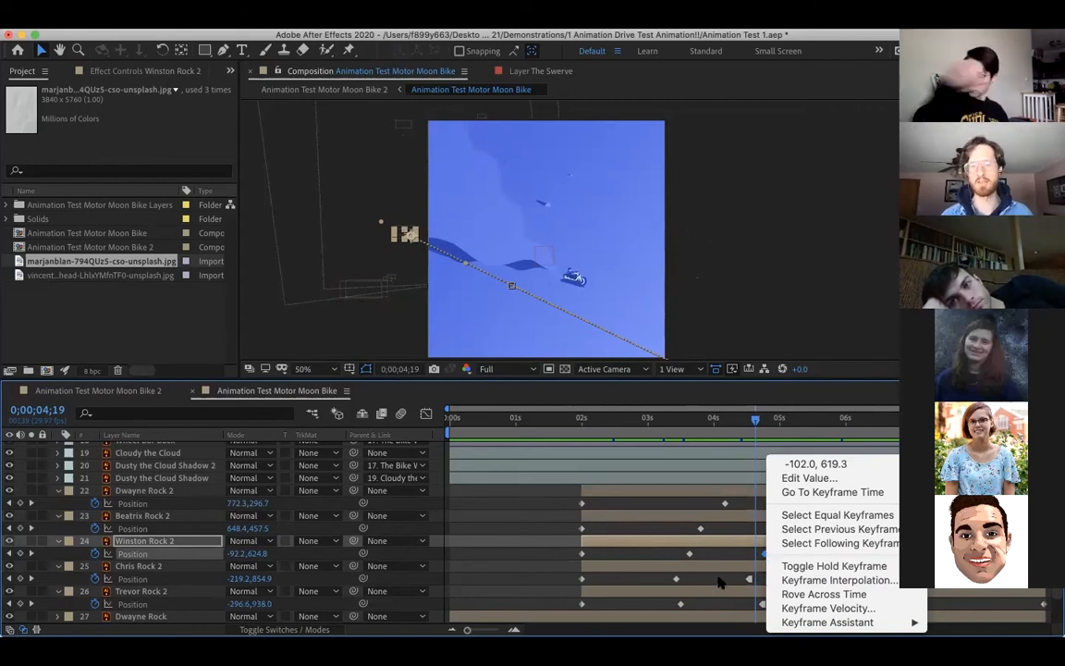
left_click(742, 550)
Scrub the rocks' movement from 0;00;04;19 to 0;00;07;00, examining the jump there, and return to 0;00;05;15.
left_click_drag(755, 421, 776, 424)
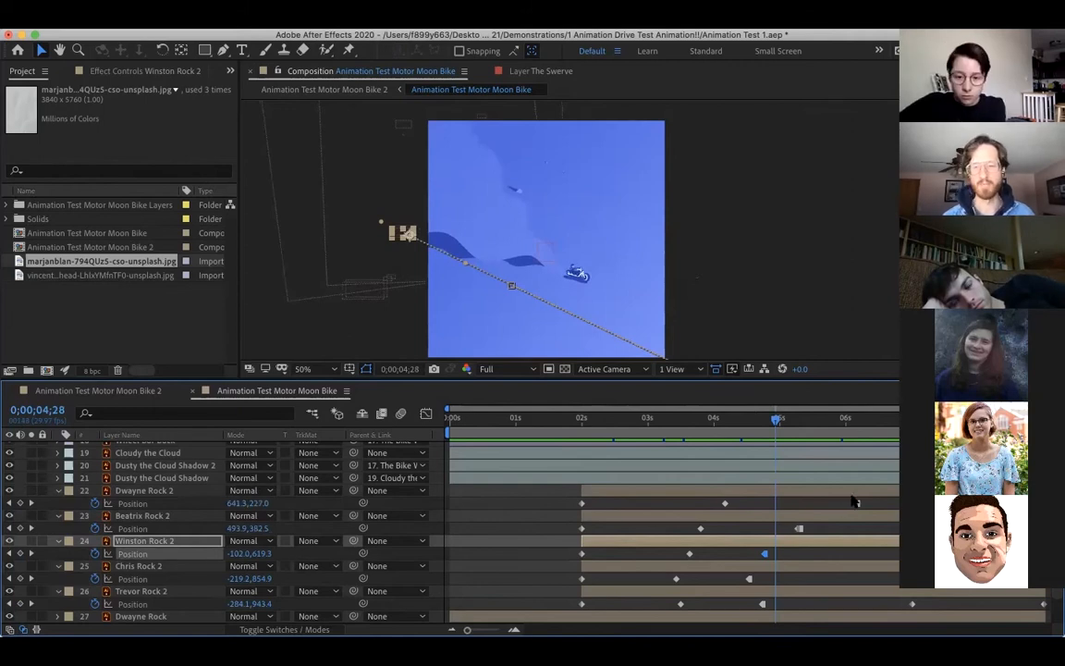
left_click_drag(782, 422, 912, 423)
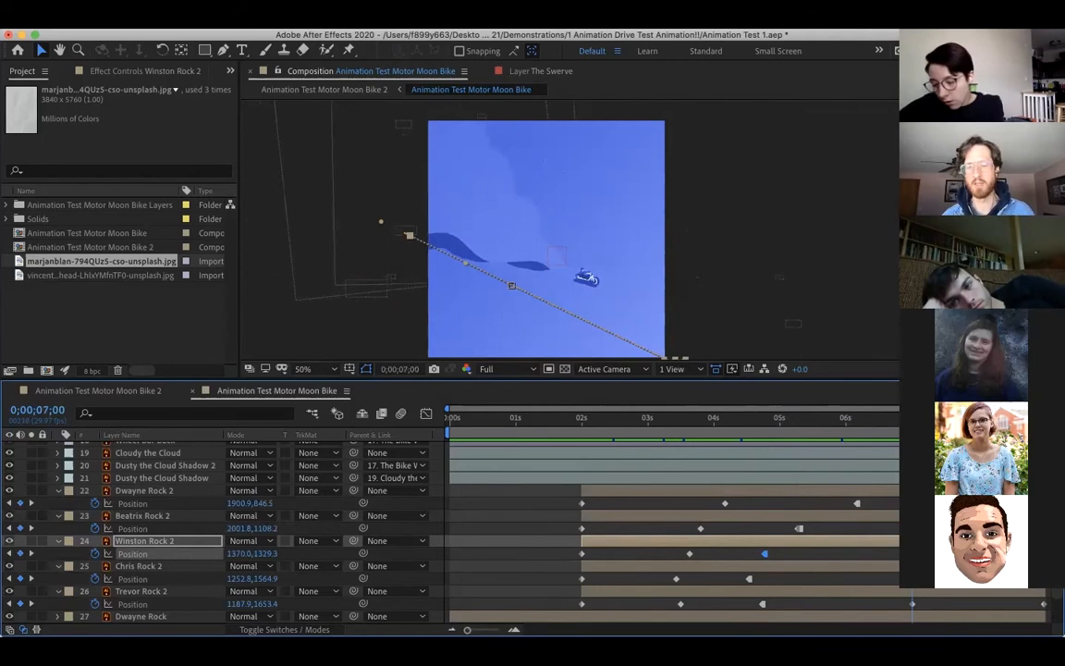
mouse_move(912, 422)
left_mouse_down()
mouse_move(755, 424)
mouse_move(910, 423)
left_mouse_up()
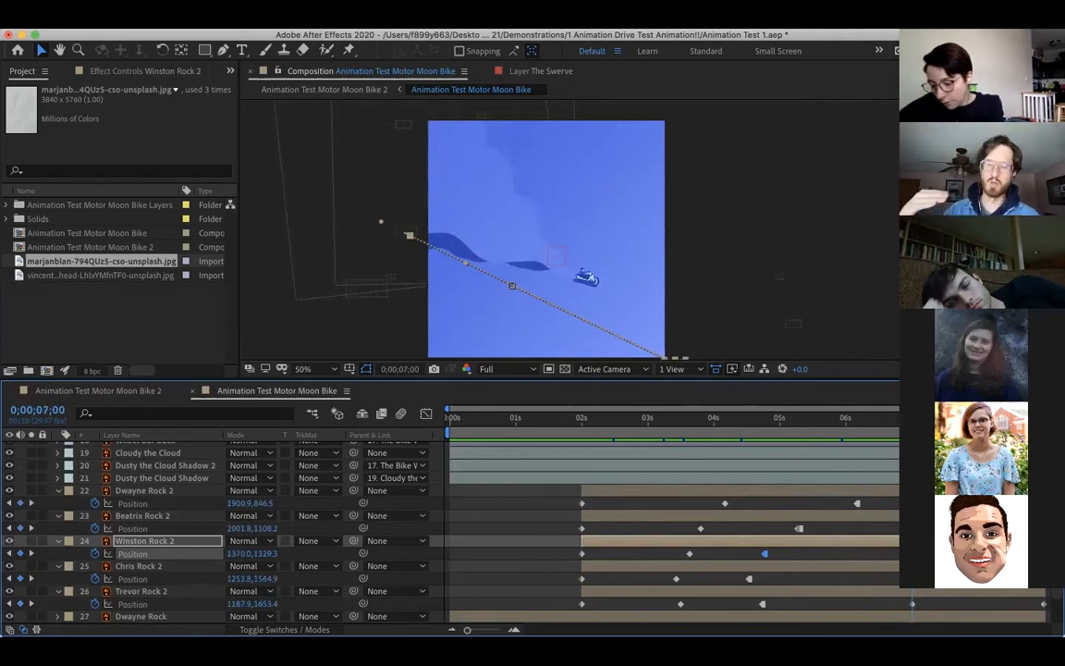
mouse_move(910, 424)
left_mouse_down()
mouse_move(749, 431)
mouse_move(914, 424)
left_mouse_up()
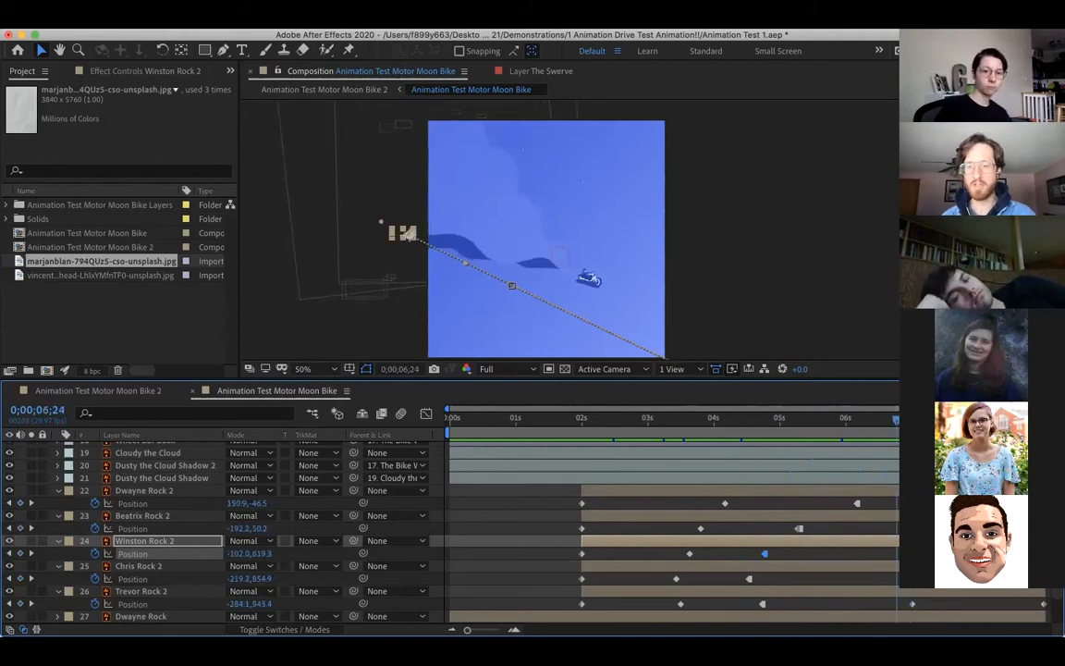
left_click(813, 418)
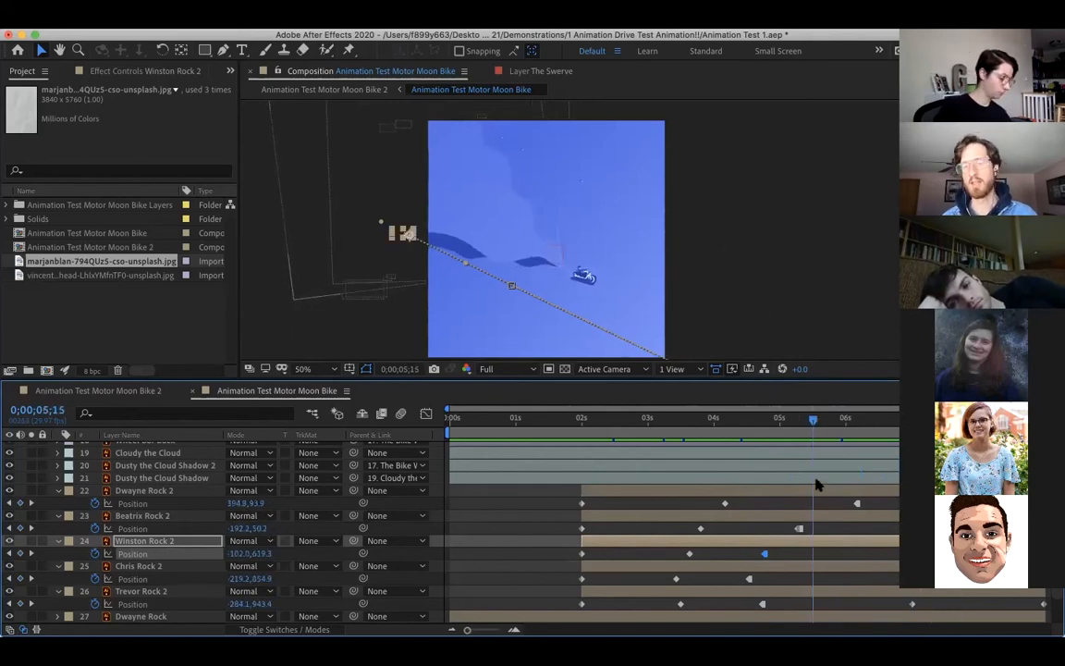
Try Toggle Hold Keyframe on the position keyframes of the five duplicate rocks, and undo the change.
left_click_drag(558, 504, 861, 549)
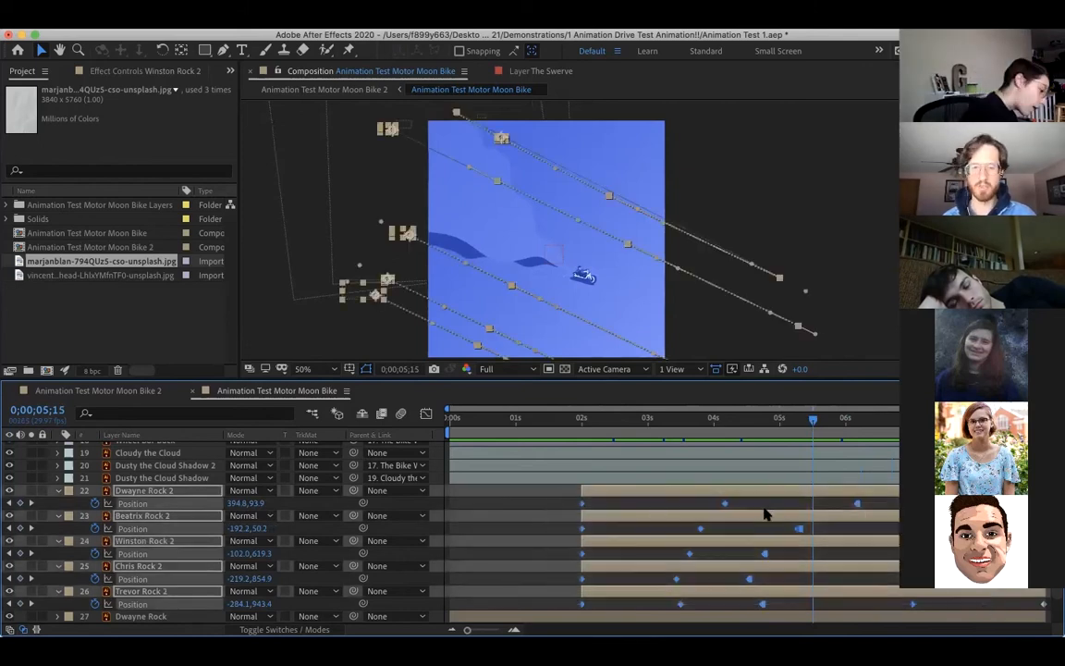
right_click(725, 504)
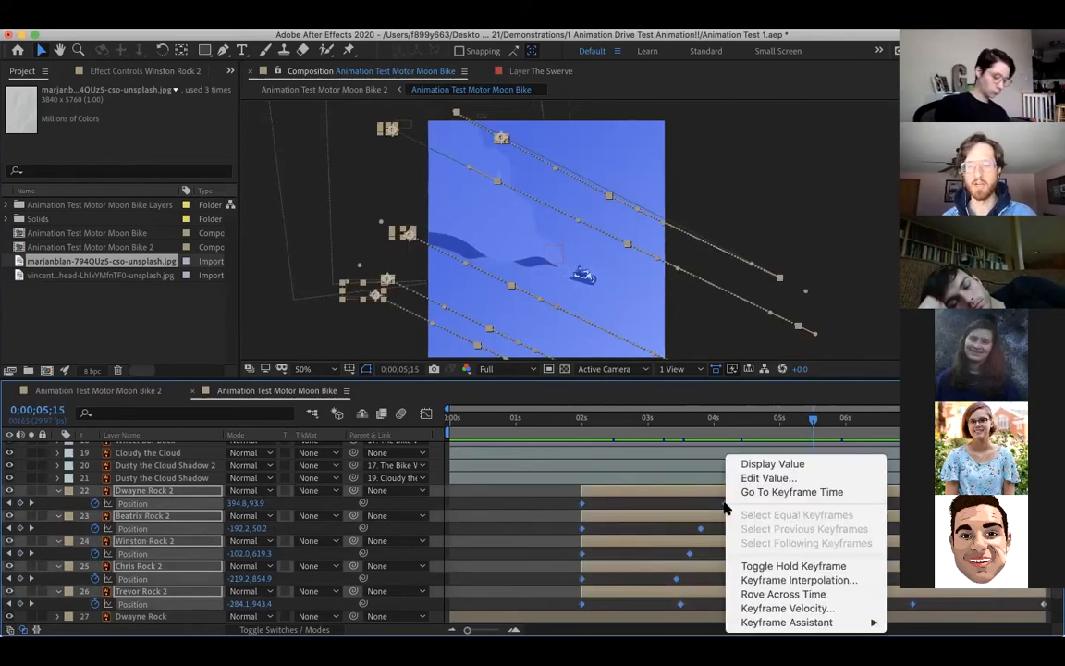
left_click(794, 566)
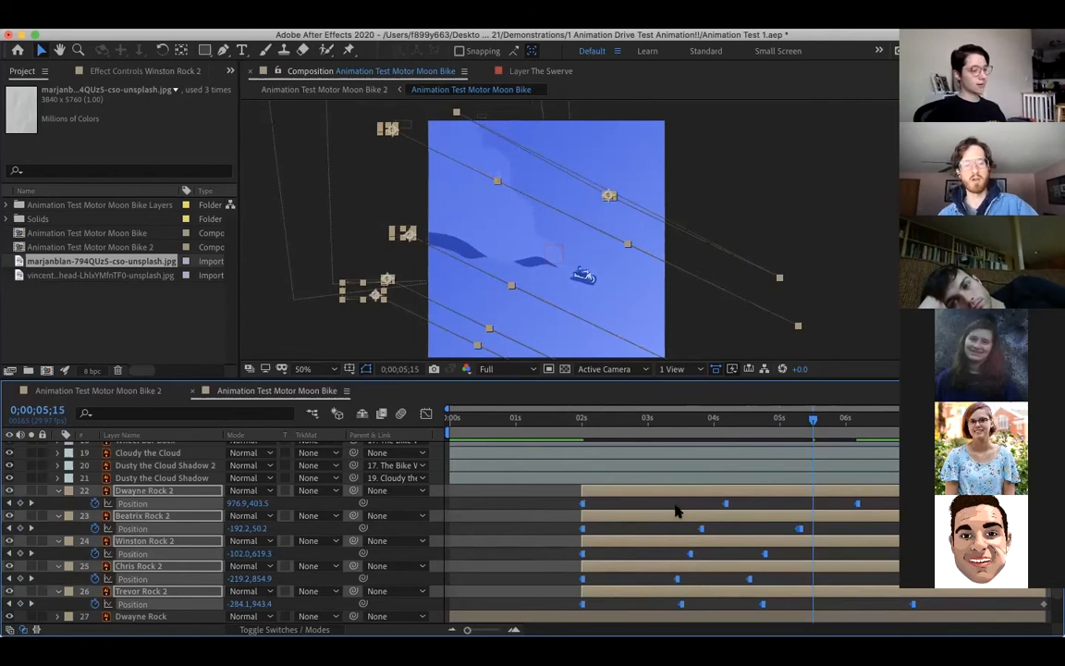
key("super+z")
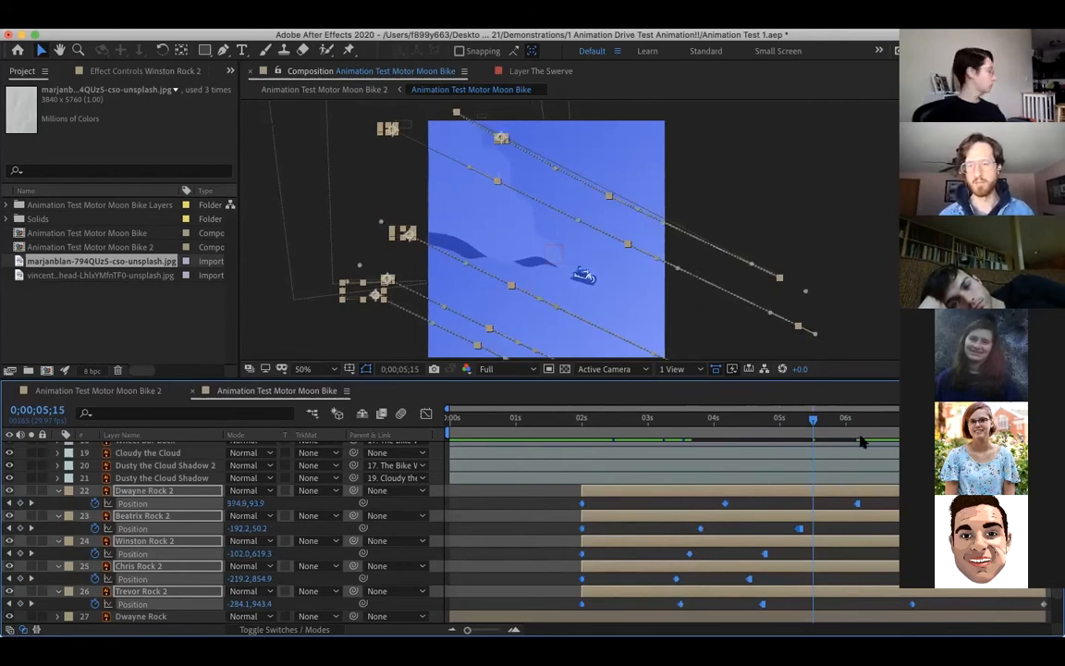
Collapse the keyframed properties of the five duplicate rock layers and return to the start of the composition.
left_click_drag(828, 422, 877, 422)
left_click(57, 491)
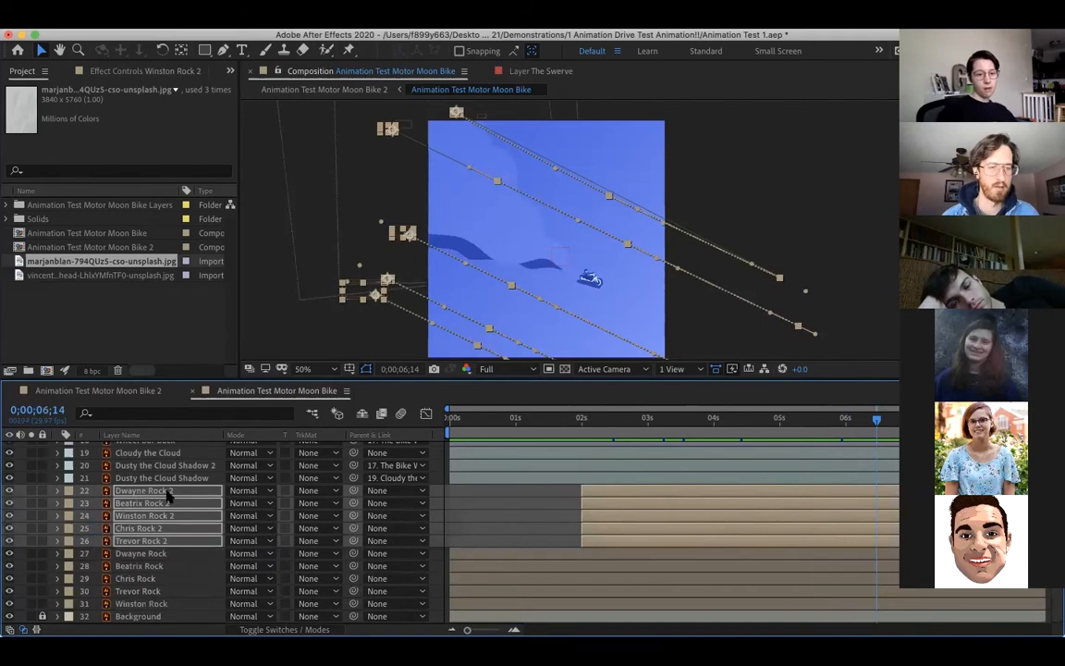
left_click_drag(631, 421, 653, 422)
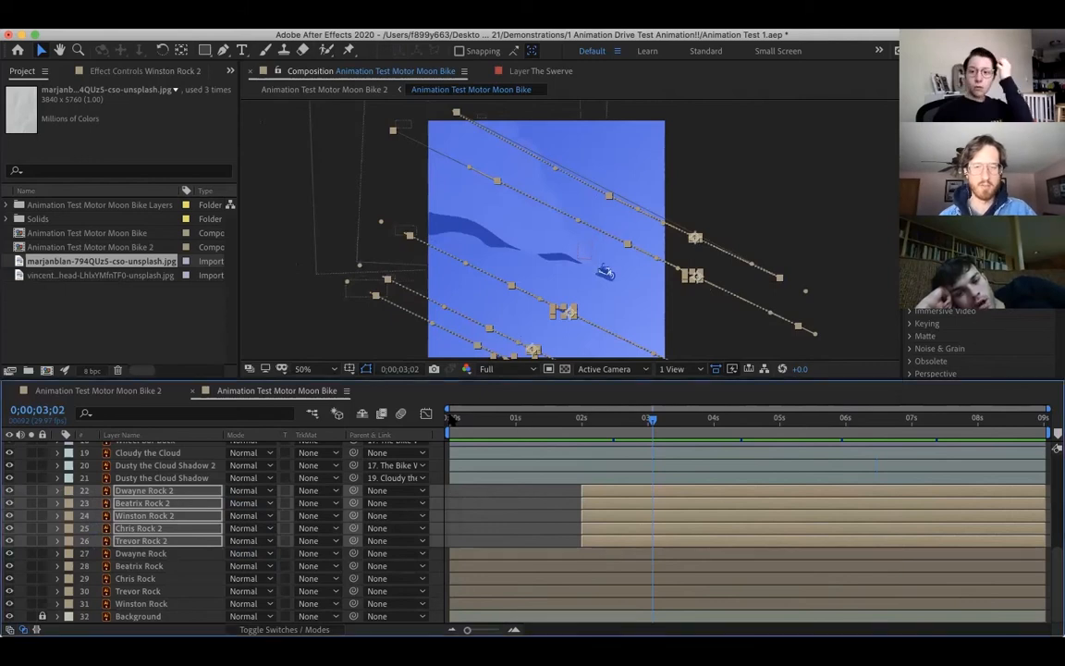
key("Home")
Locate the cloud layers in the layer stack, comparing both Dusty the Cloud Shadow layers, and select Cloudy the Cloud.
scroll(205, 504, "up", 6)
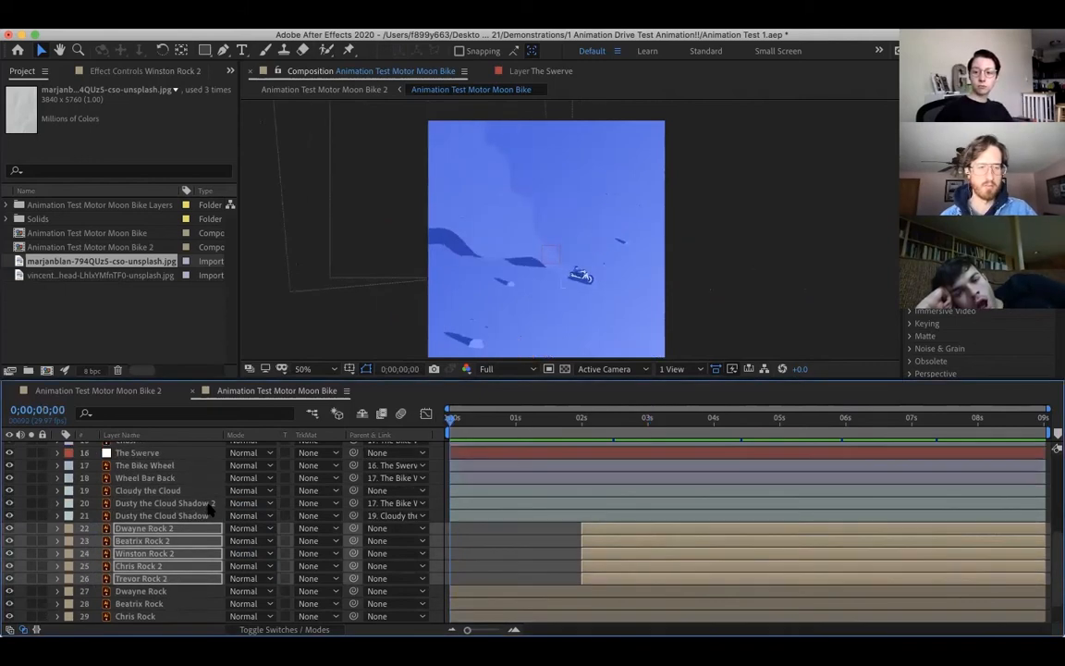
scroll(222, 500, "up", 3)
scroll(223, 500, "down", 5)
scroll(222, 501, "down", 2)
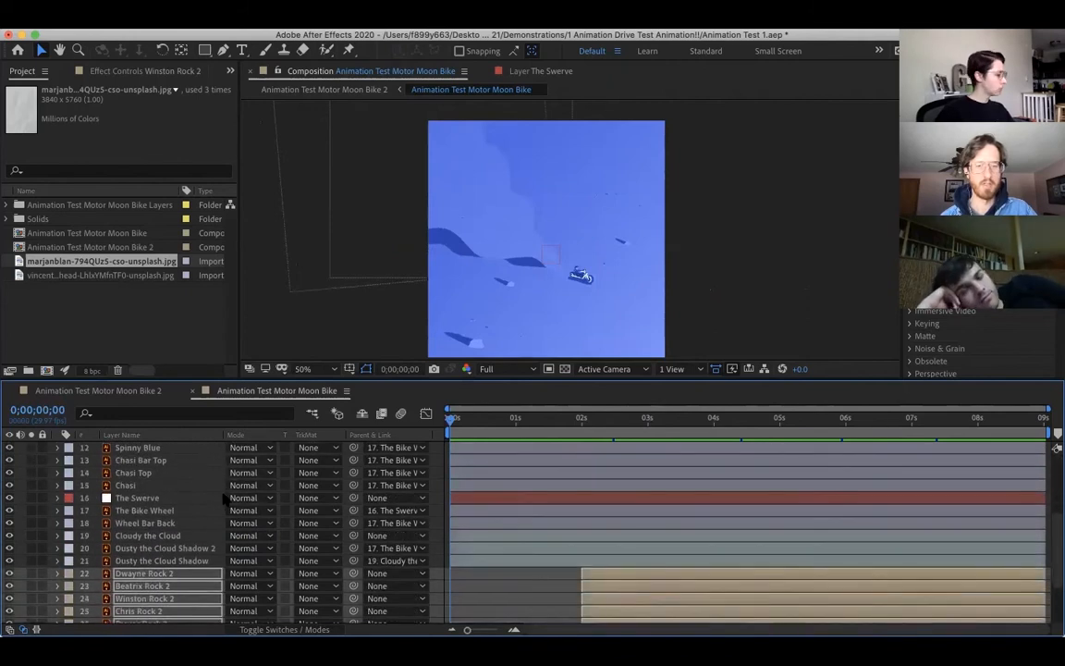
left_click(194, 556)
left_click(197, 548)
left_click(197, 560)
left_click(197, 548)
left_click(197, 560)
left_click(197, 548)
left_click(181, 535)
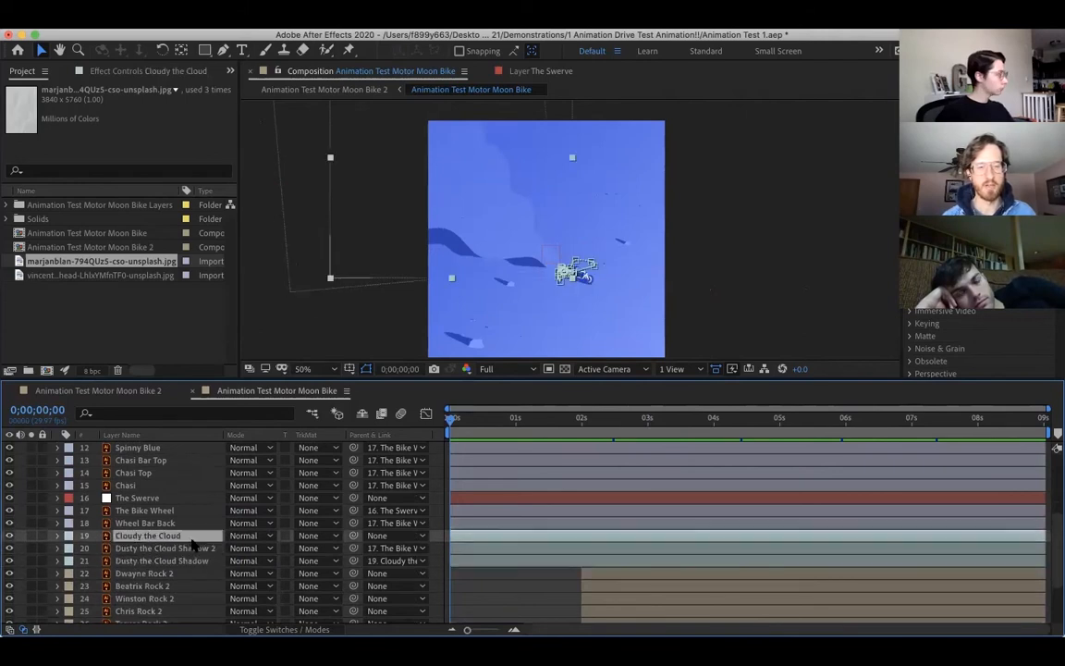
Show the layer switches, hide all shy layers and clear the layer selection.
left_click(285, 629)
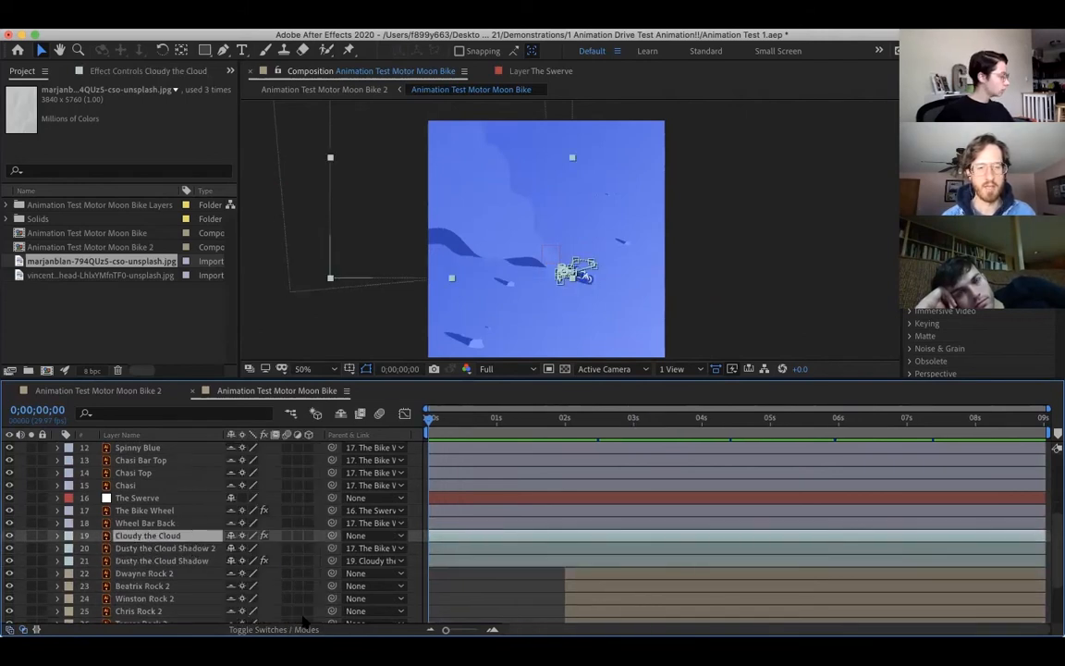
left_click(340, 414)
left_click(340, 414)
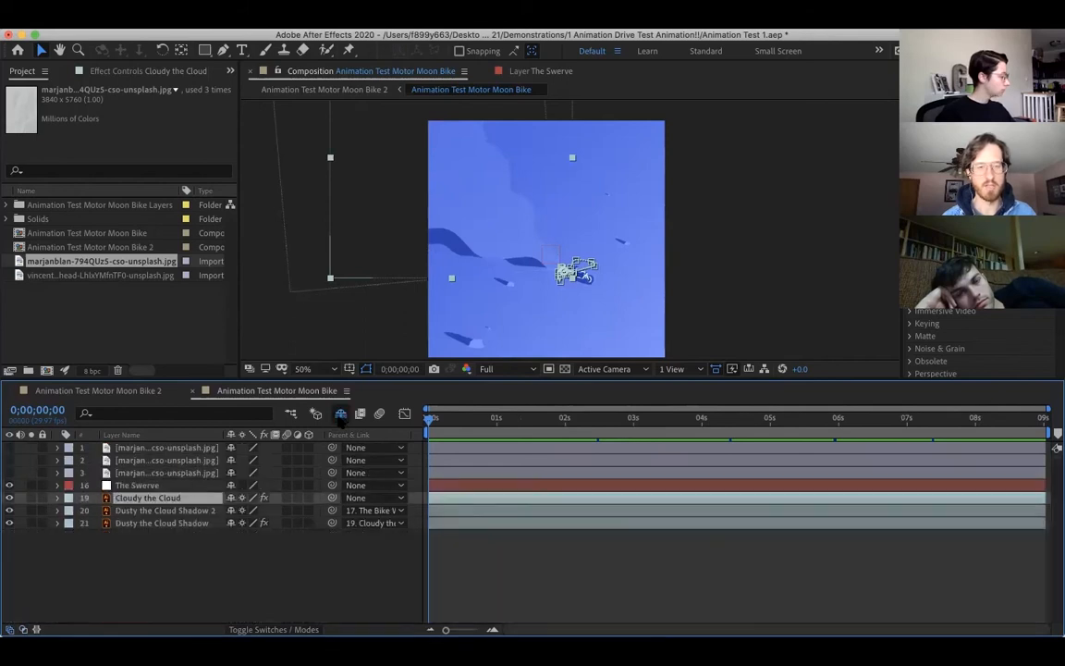
left_click(168, 546)
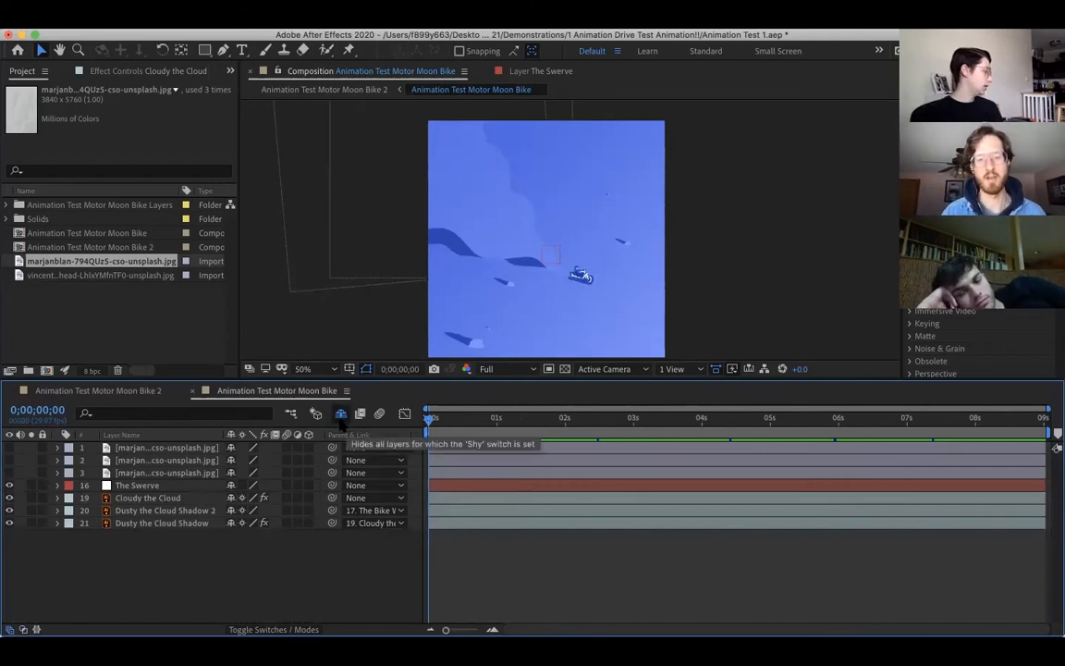
Check the opening frames and compare what Cloudy the Cloud and the two Dusty the Cloud Shadow layers cover in the composition.
left_click(447, 418)
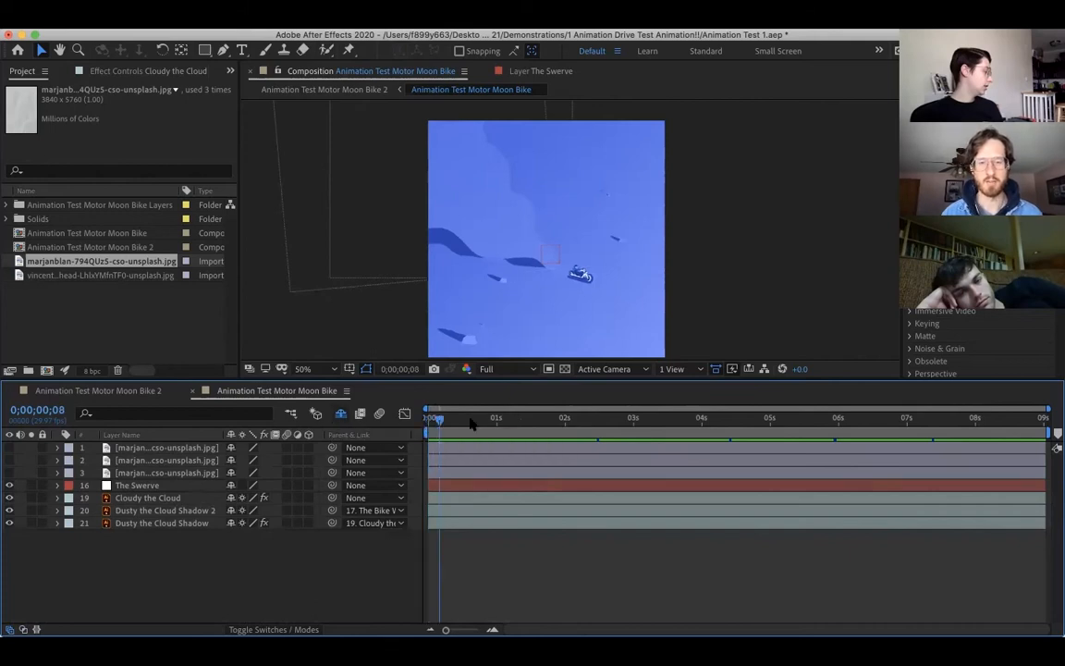
left_click_drag(447, 418, 431, 418)
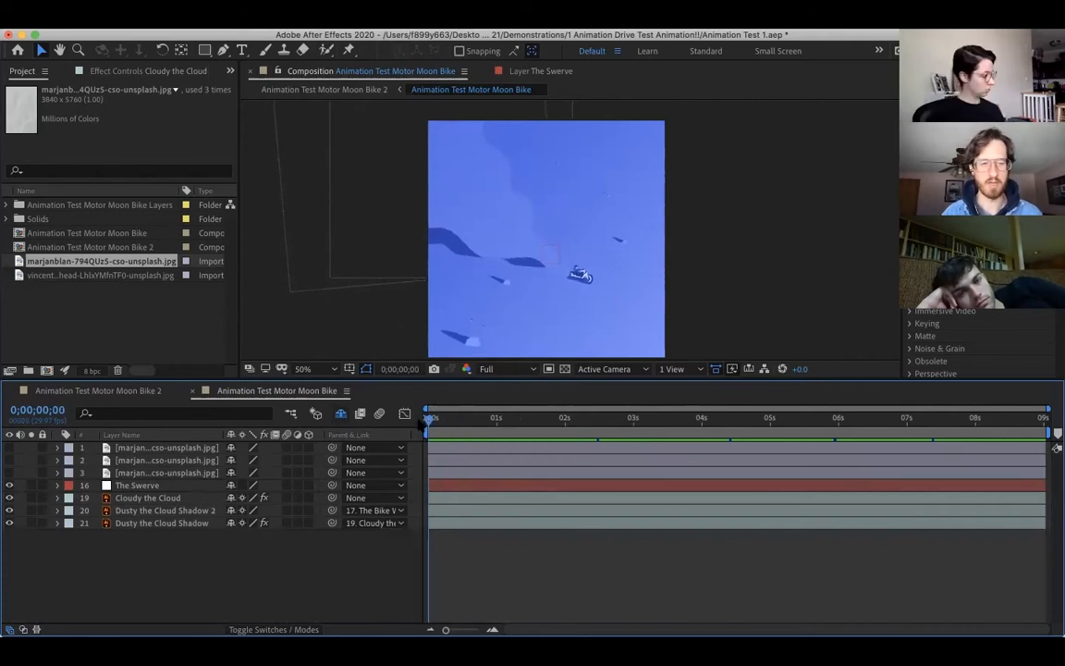
left_click(171, 522)
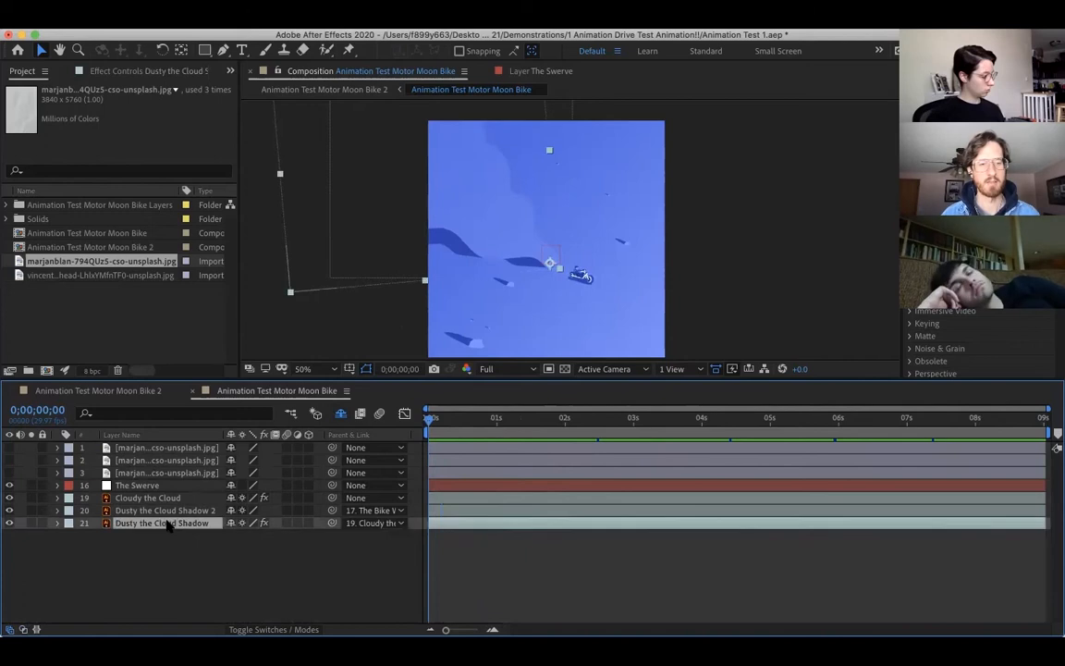
left_click(171, 510)
left_click(176, 498)
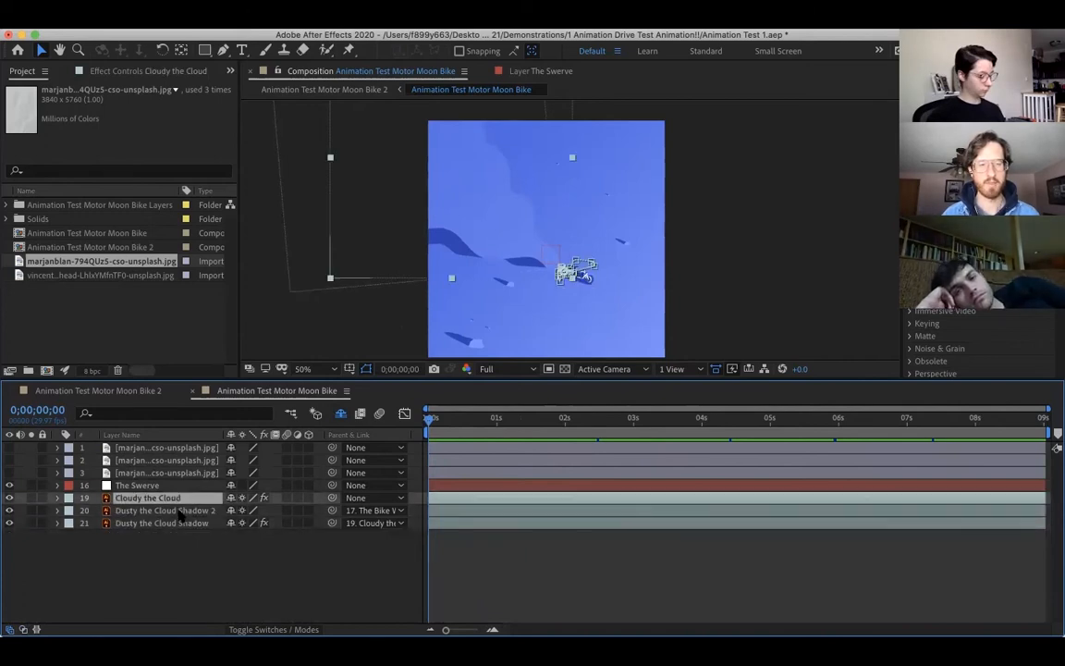
left_click(176, 523)
left_click(184, 511)
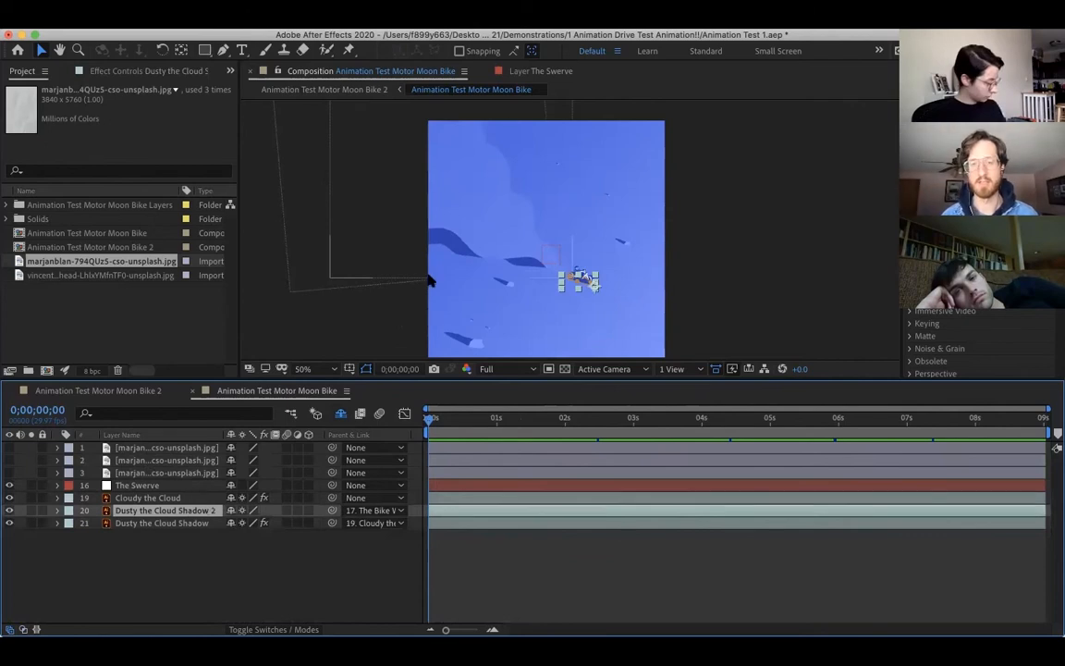
left_click(171, 497)
left_click(180, 511)
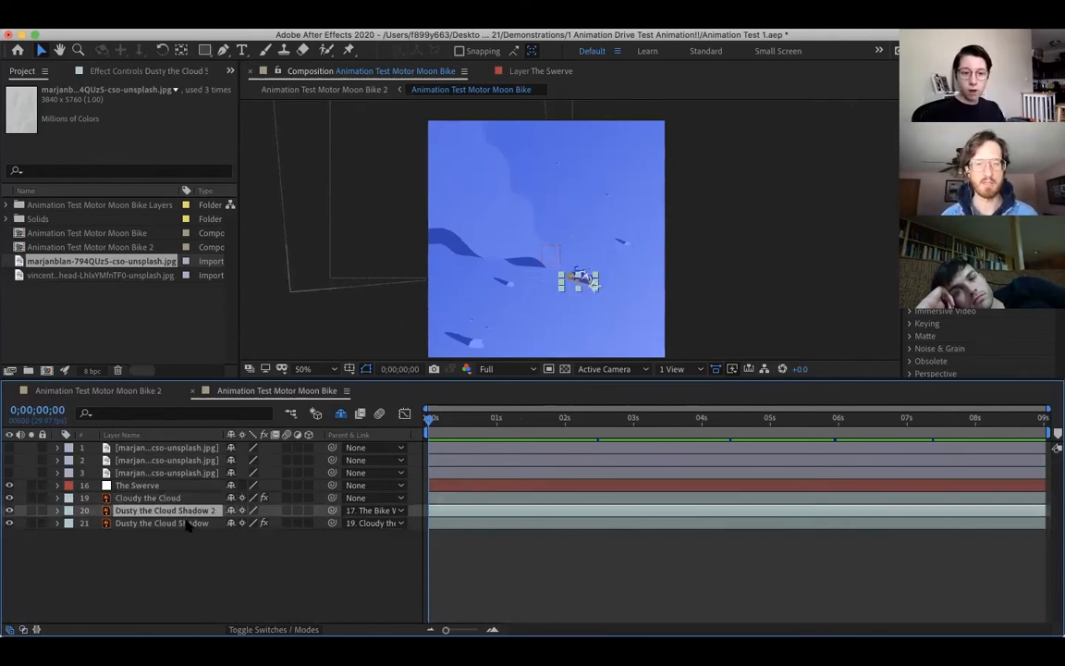
left_click(187, 522)
left_click(196, 511)
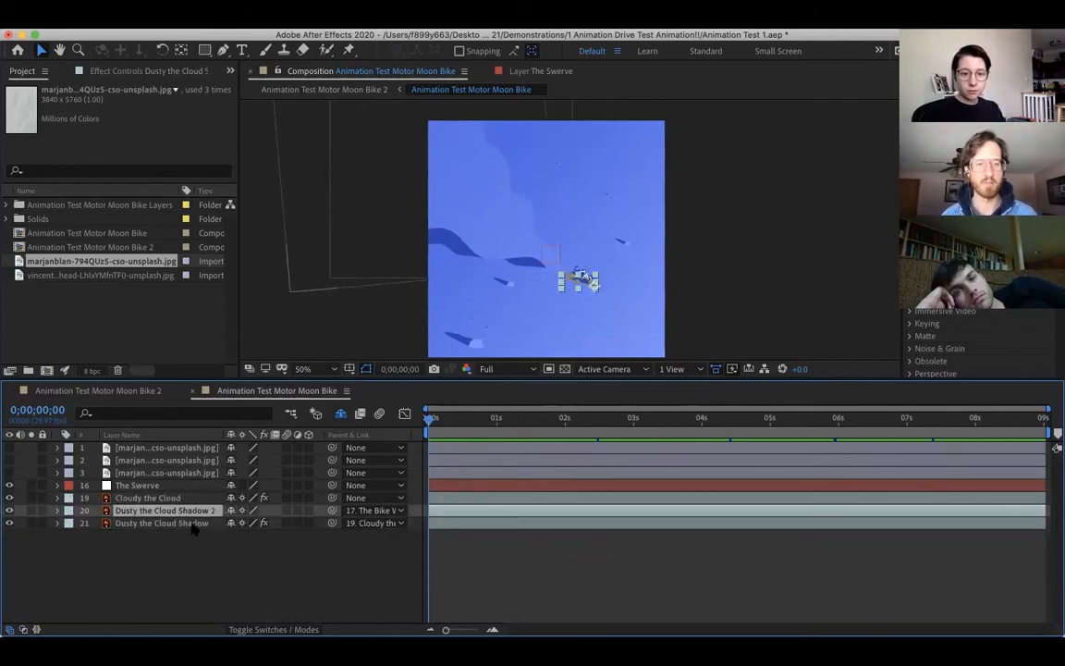
left_click(193, 524)
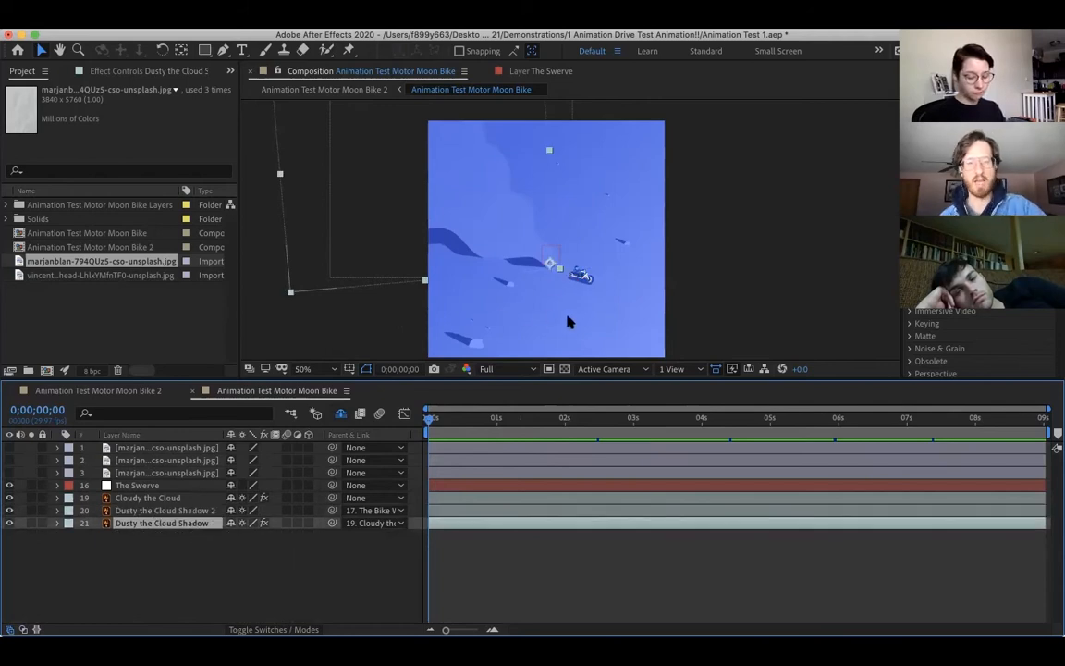
Zoom the composition to 200% around the motorcycle and scrub to 0;00;00;16 and back, examining the shadows' movement.
scroll(579, 293, "up", 4)
left_click_drag(522, 192, 546, 226)
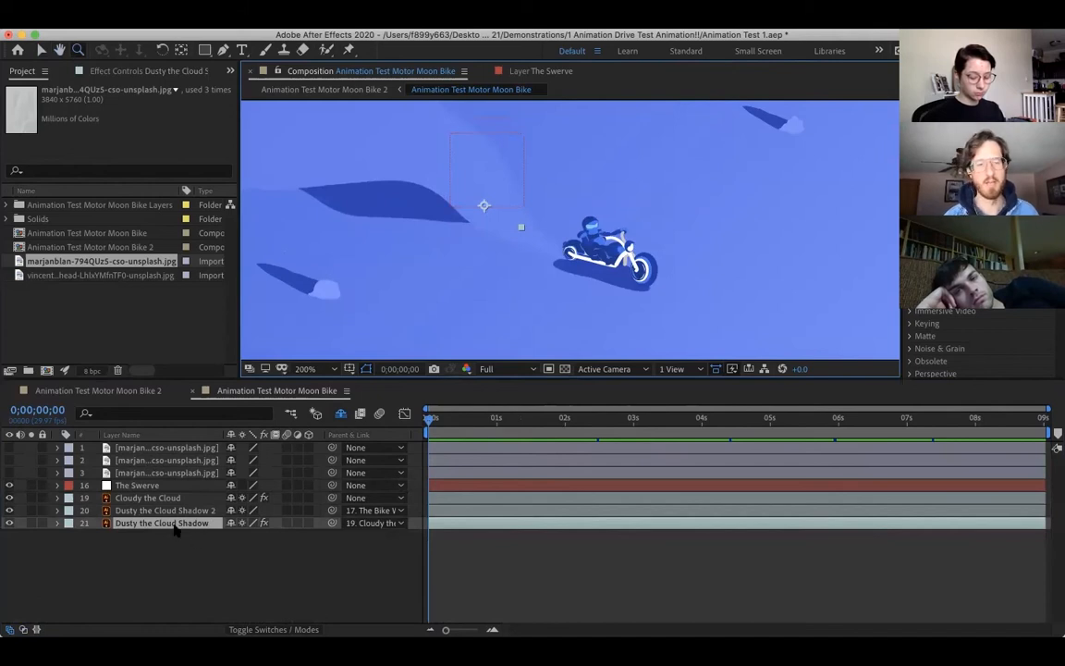
left_click_drag(432, 419, 464, 425)
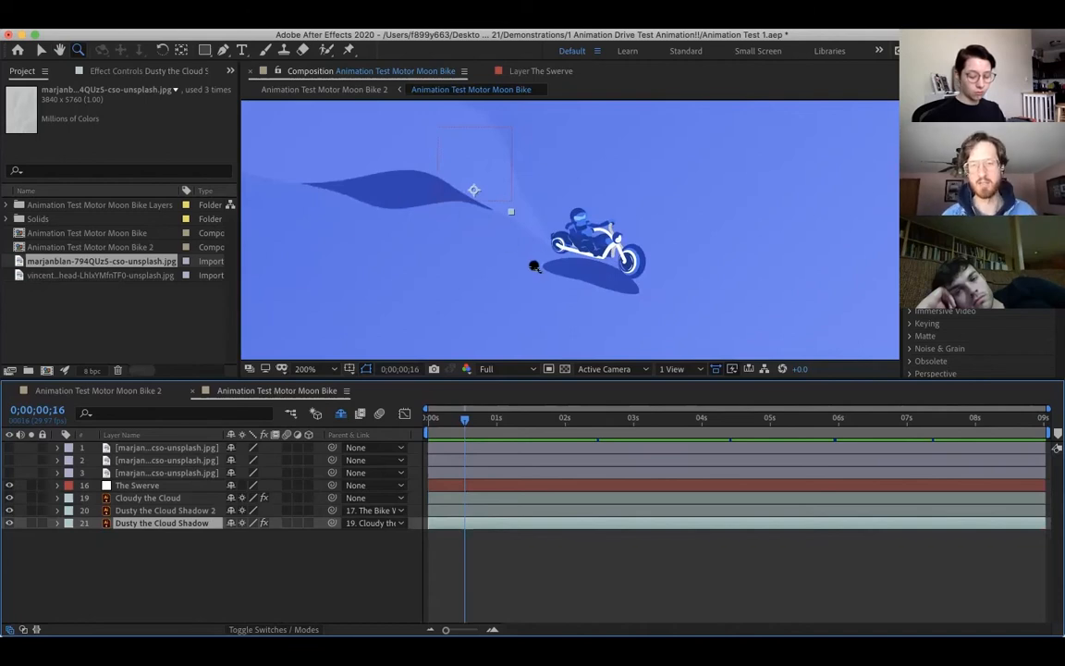
left_click_drag(452, 424, 430, 418)
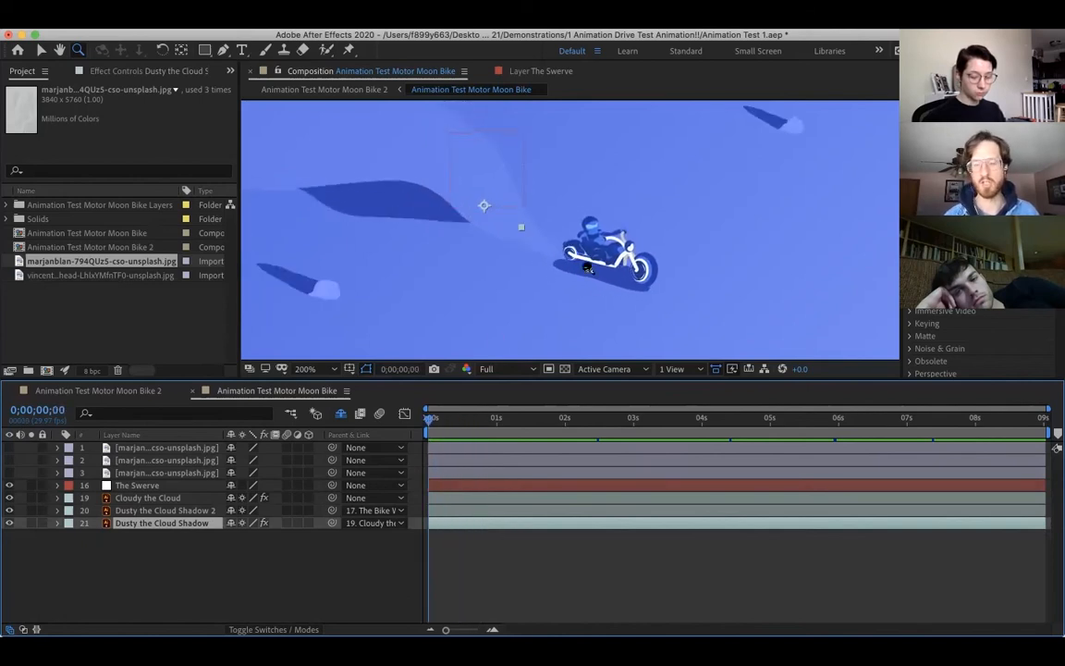
Inspect the Transform properties of Dusty the Cloud Shadow, collapse them and select Dusty the Cloud Shadow 2.
left_click(57, 523)
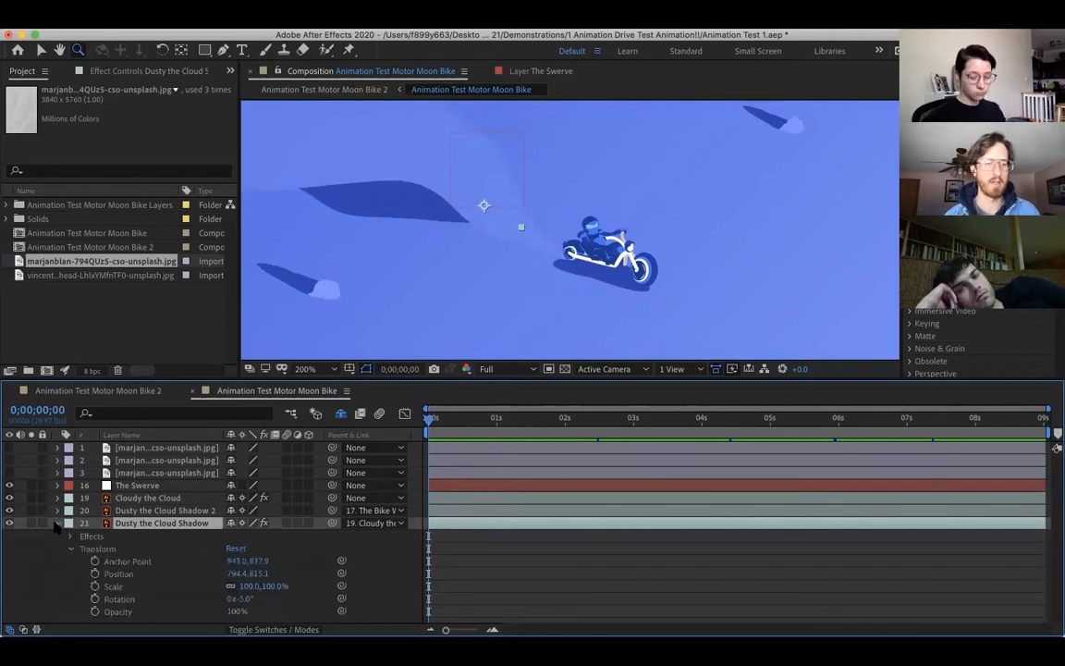
left_click(57, 524)
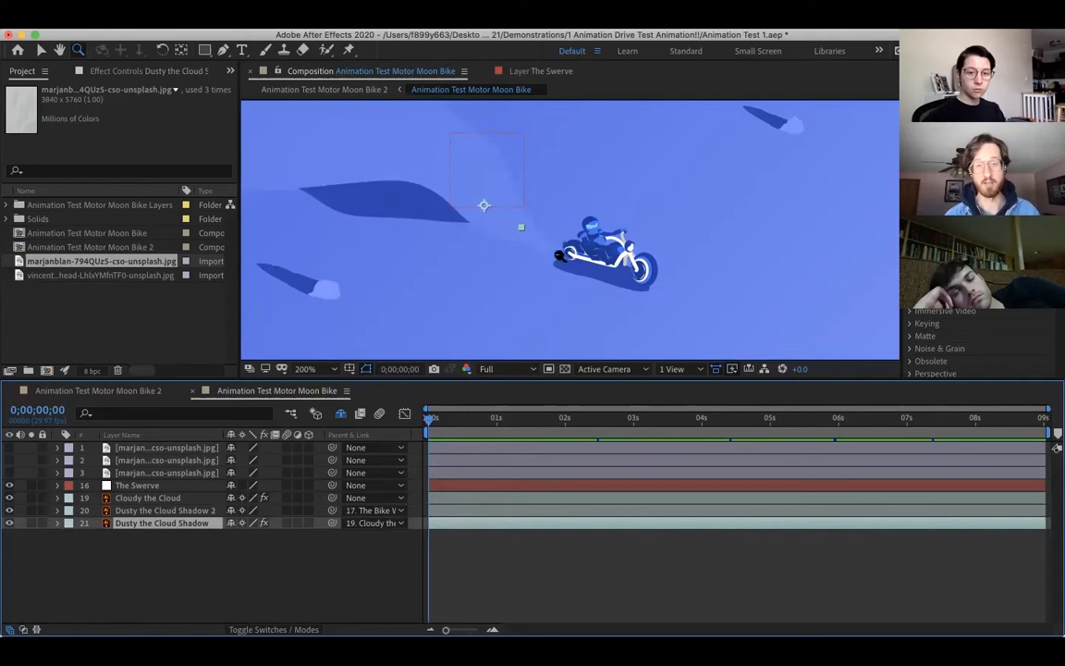
left_click(117, 511)
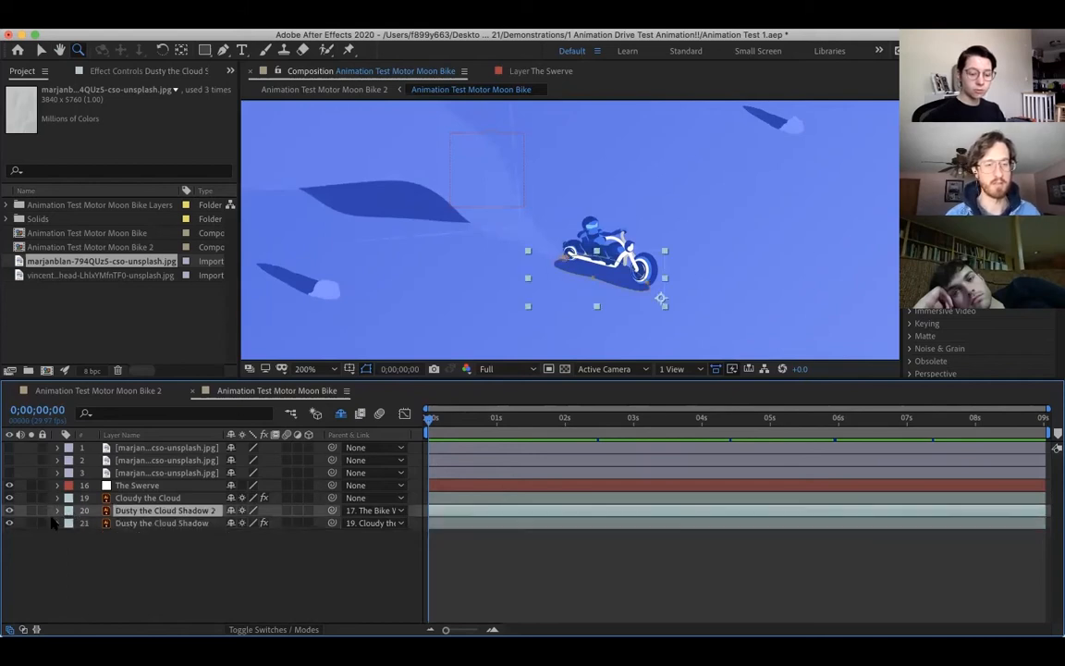
Reveal the mask properties of Dusty the Cloud Shadow 2, draw a trial Pen mask around the motorcycle and delete it.
left_click(56, 511)
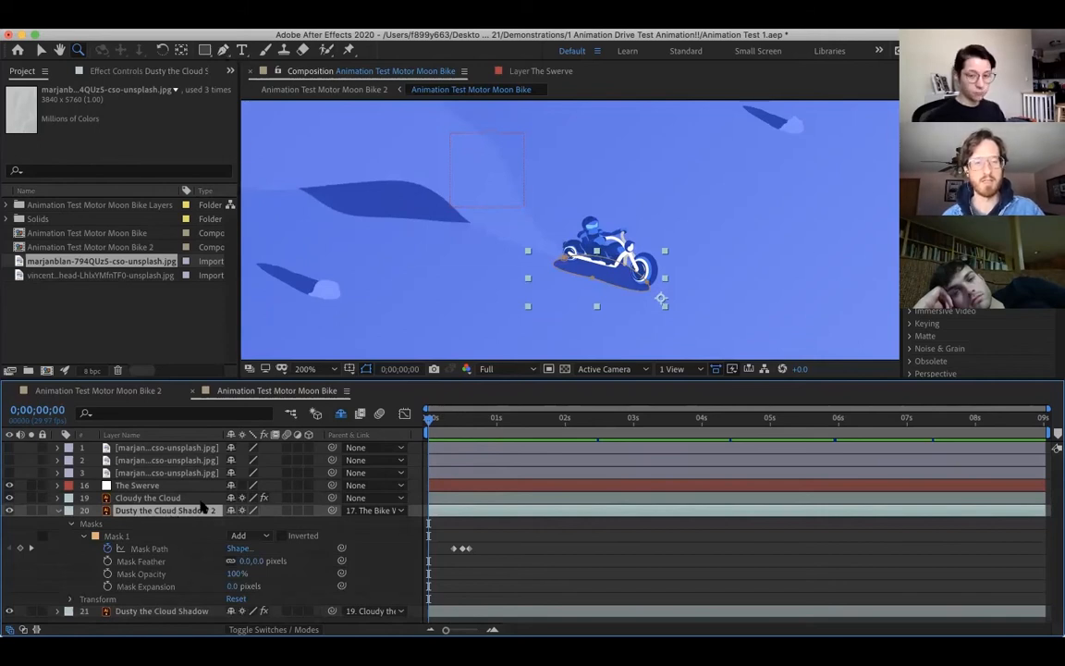
left_click(222, 50)
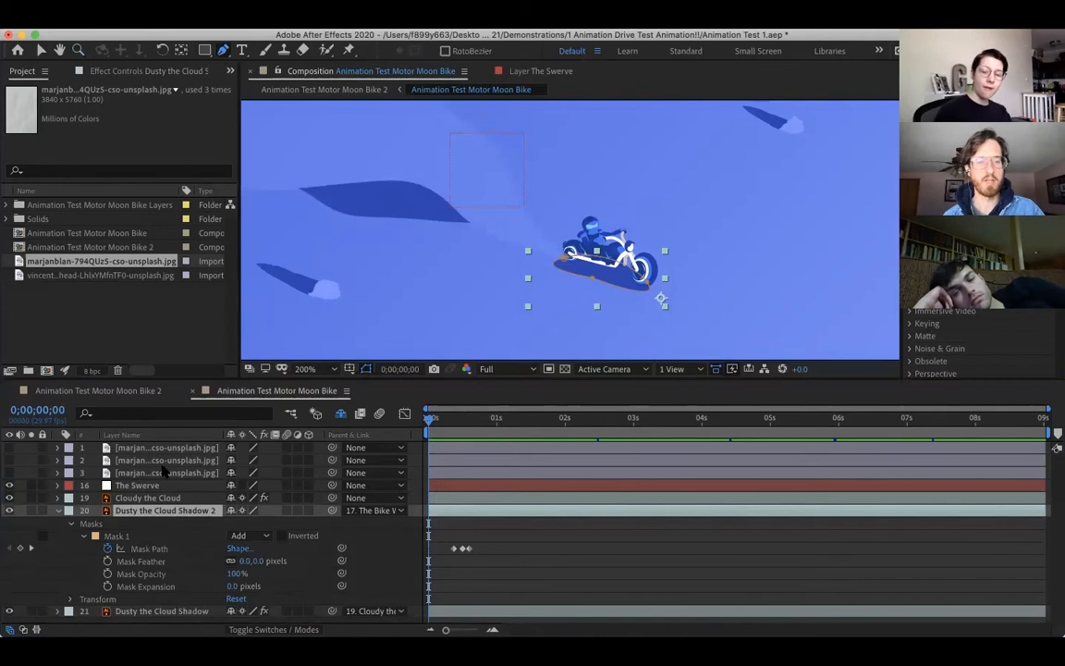
left_click(558, 296)
left_click(671, 243)
left_click(541, 237)
left_click(558, 296)
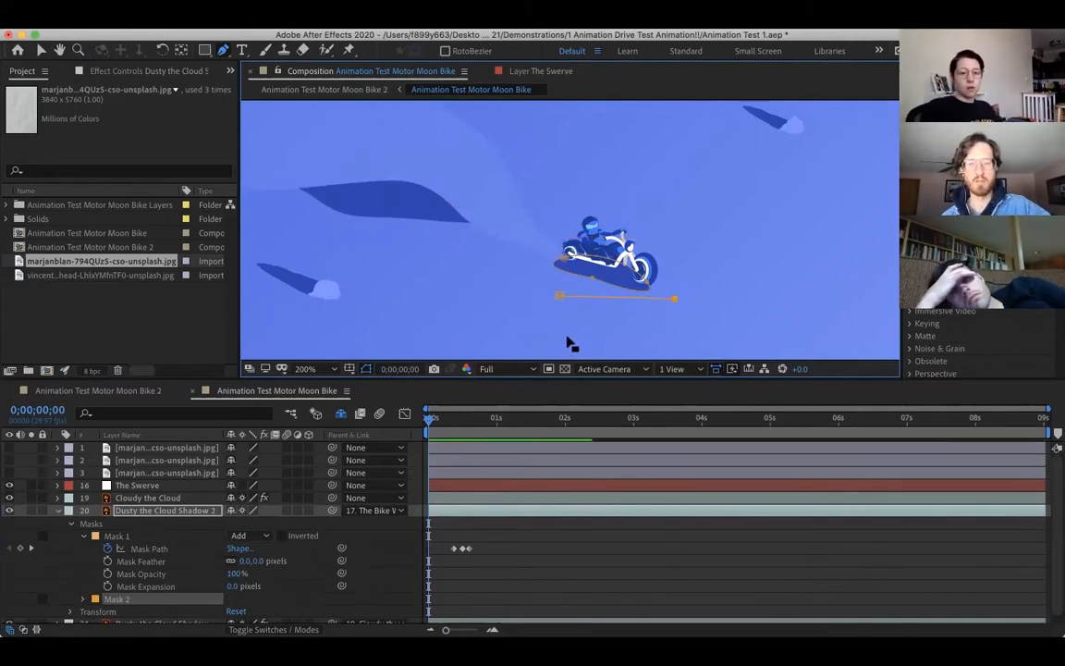
key("Delete")
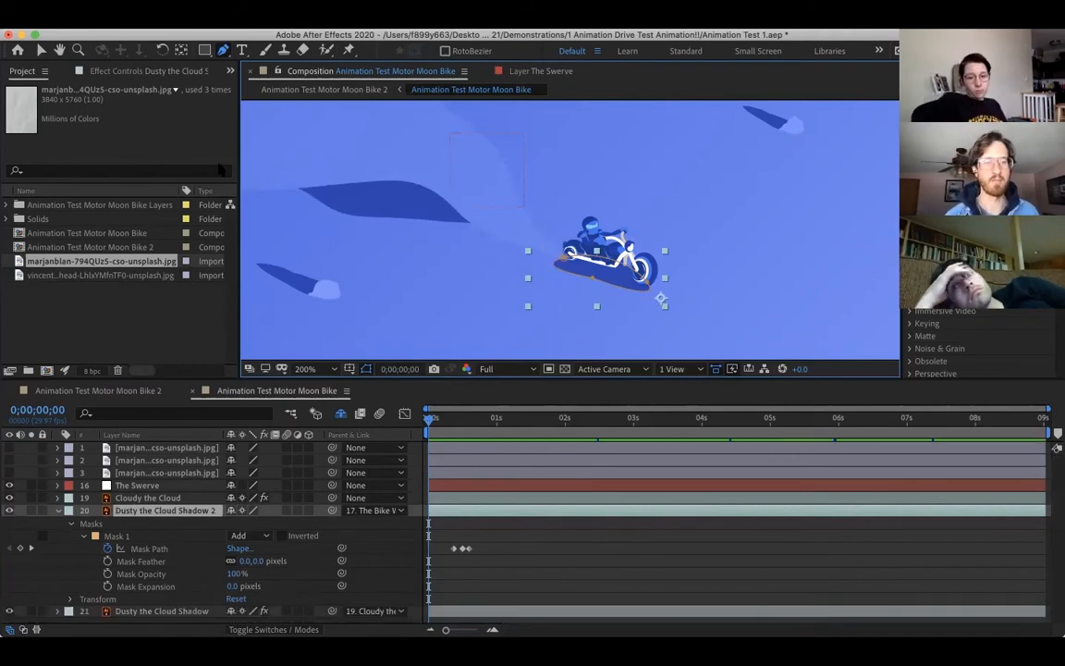
Look up the New Mask command among the mask options for Dusty the Cloud Shadow 2 and dismiss them.
left_click(277, 34)
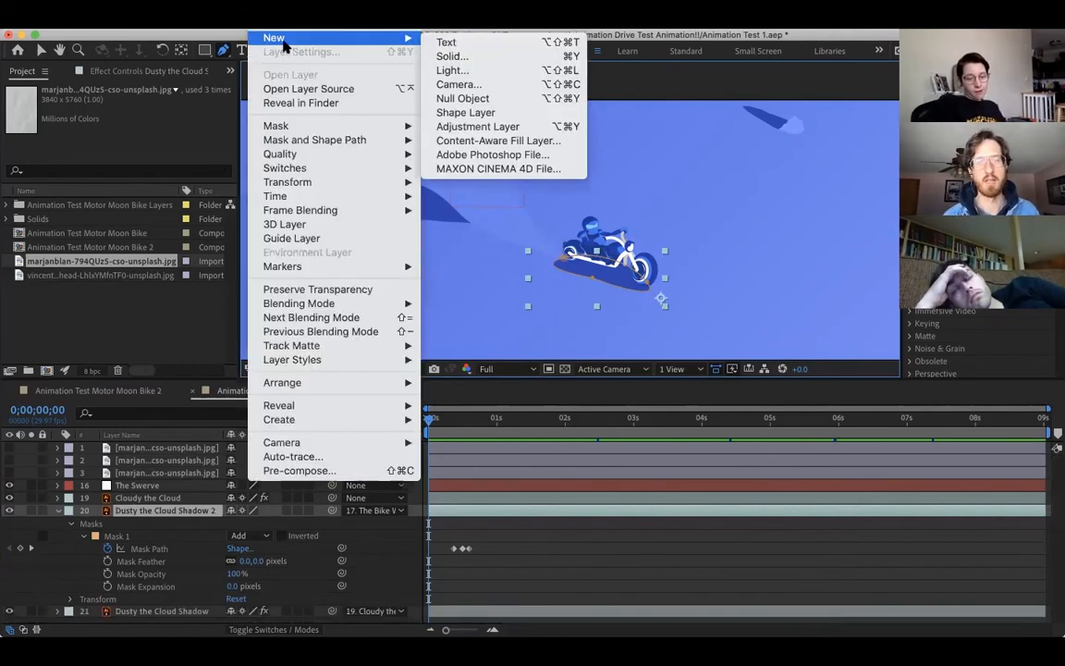
mouse_move(282, 126)
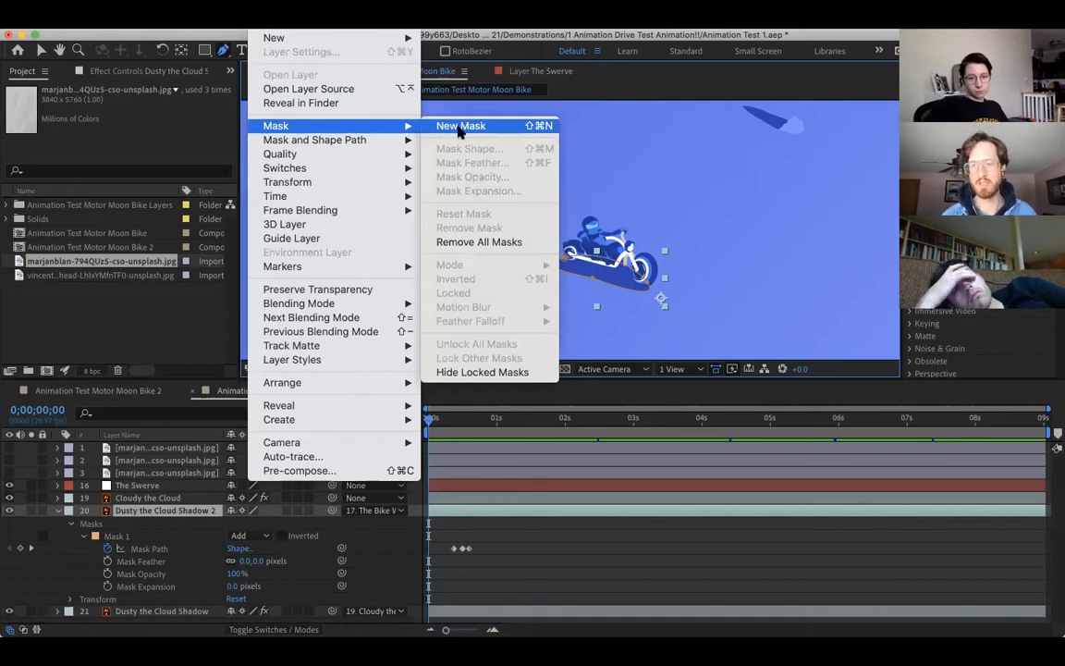
left_click(445, 127)
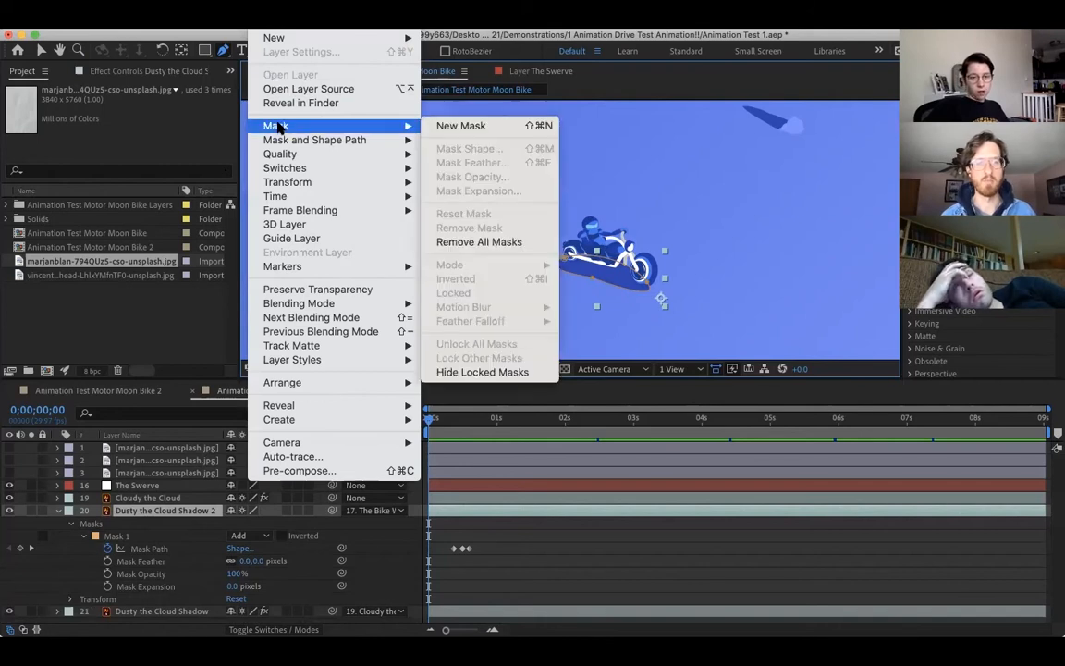
mouse_move(319, 13)
key("Escape")
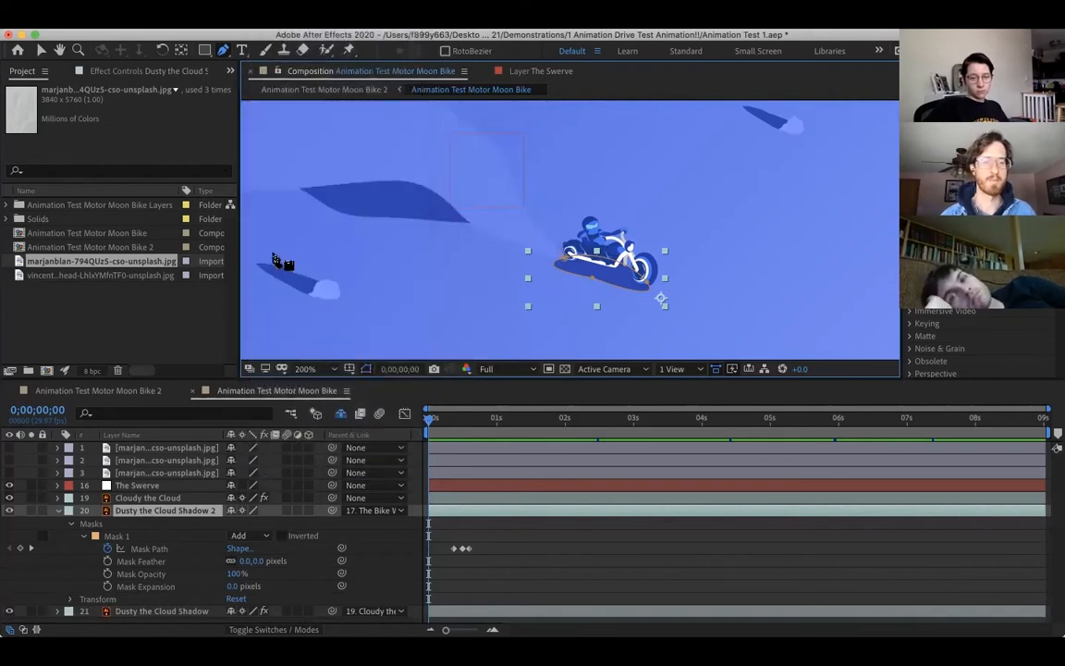
Scrub from 0;00;00;10 to 0;00;02;18 and back to 0;00;00;12, examining how the shadow follows the motorcycle.
key("space")
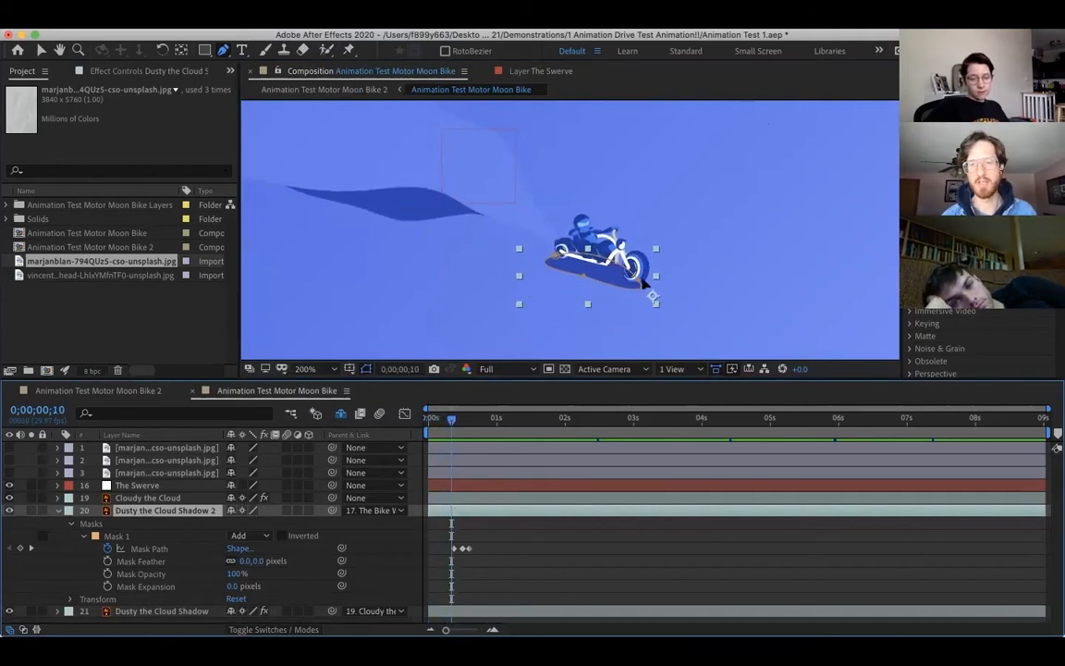
mouse_move(451, 420)
left_mouse_down()
mouse_move(466, 420)
mouse_move(451, 421)
left_mouse_up()
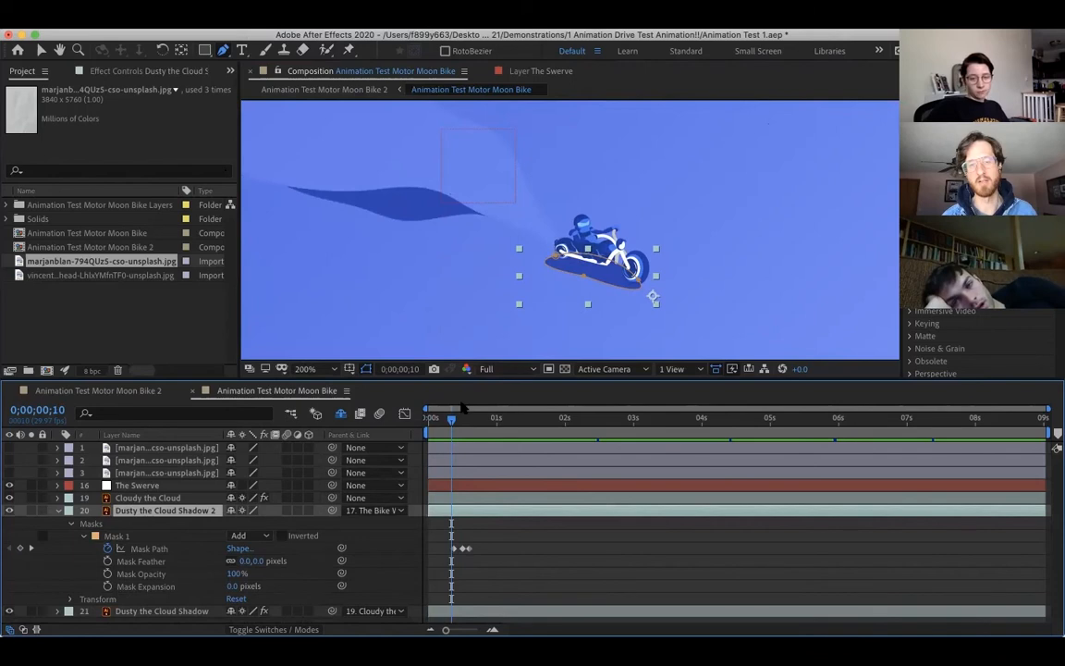
left_click_drag(456, 421, 611, 427)
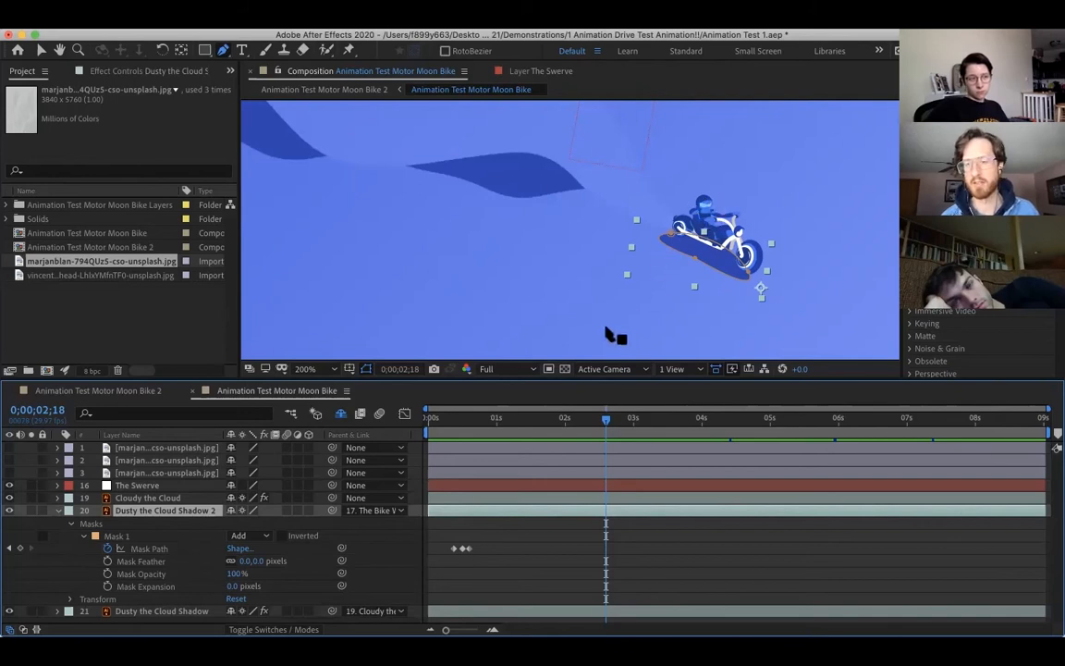
left_click_drag(596, 421, 456, 419)
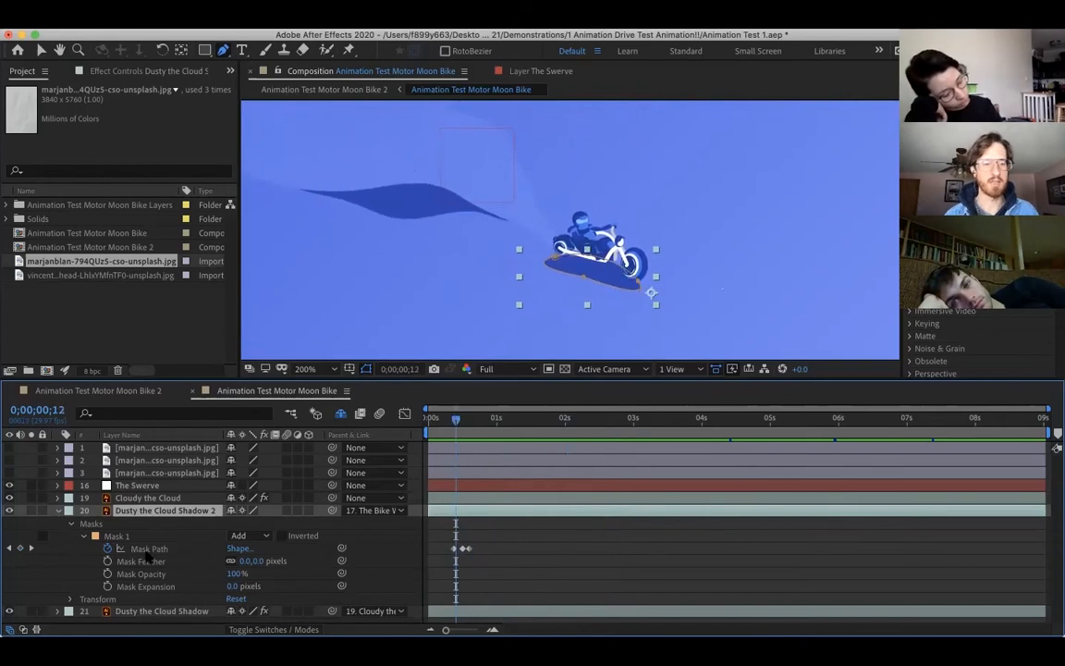
Try shifting the Mask 1 path of Dusty the Cloud Shadow 2 slightly at 0;00;00;14, and undo the shift.
left_click(149, 548)
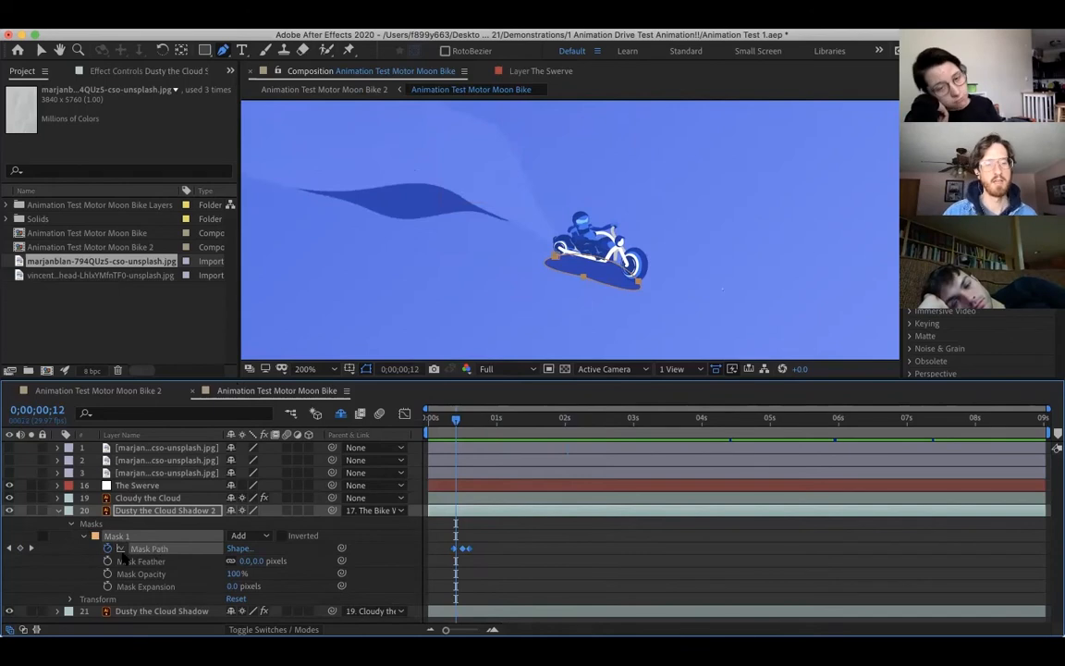
left_click_drag(459, 422, 463, 424)
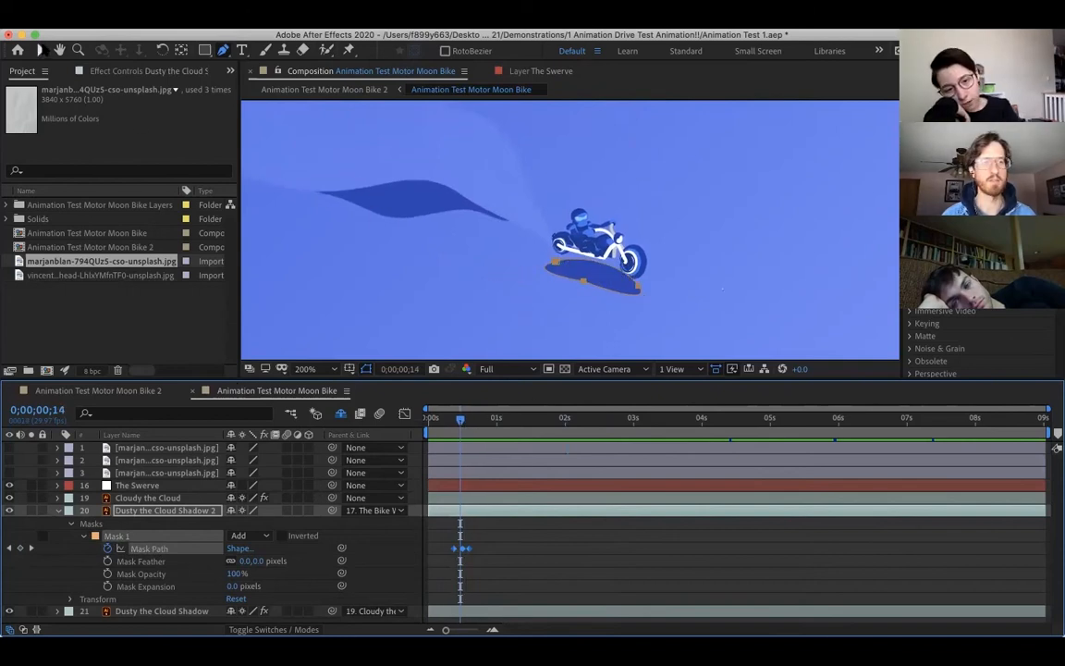
key("v")
mouse_move(583, 287)
left_mouse_down()
mouse_move(532, 298)
mouse_move(596, 290)
left_mouse_up()
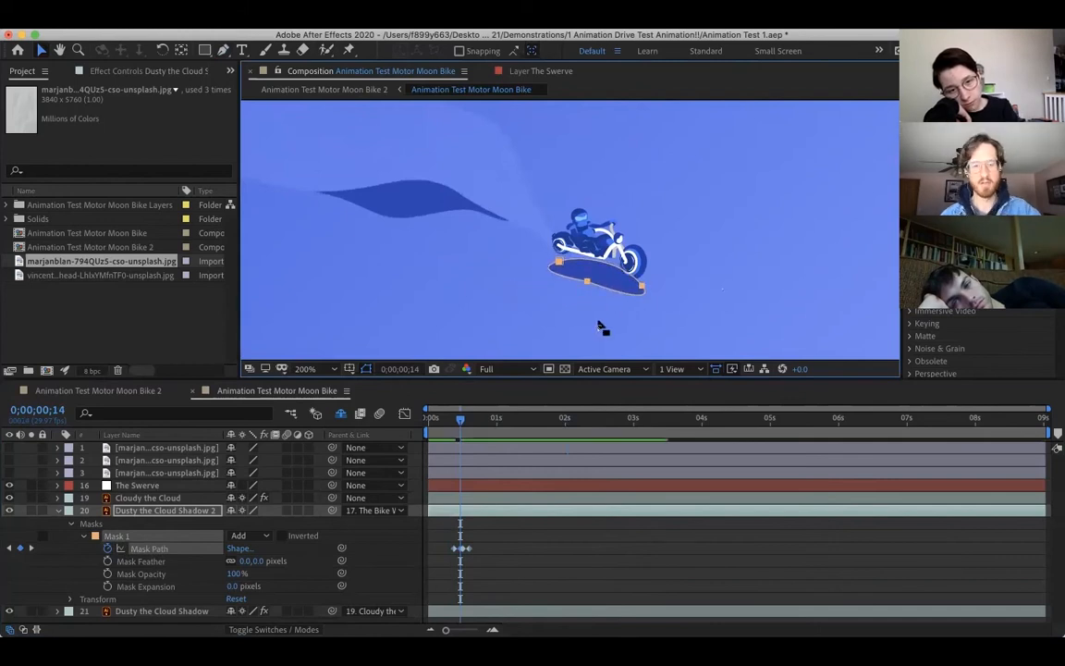
key("space")
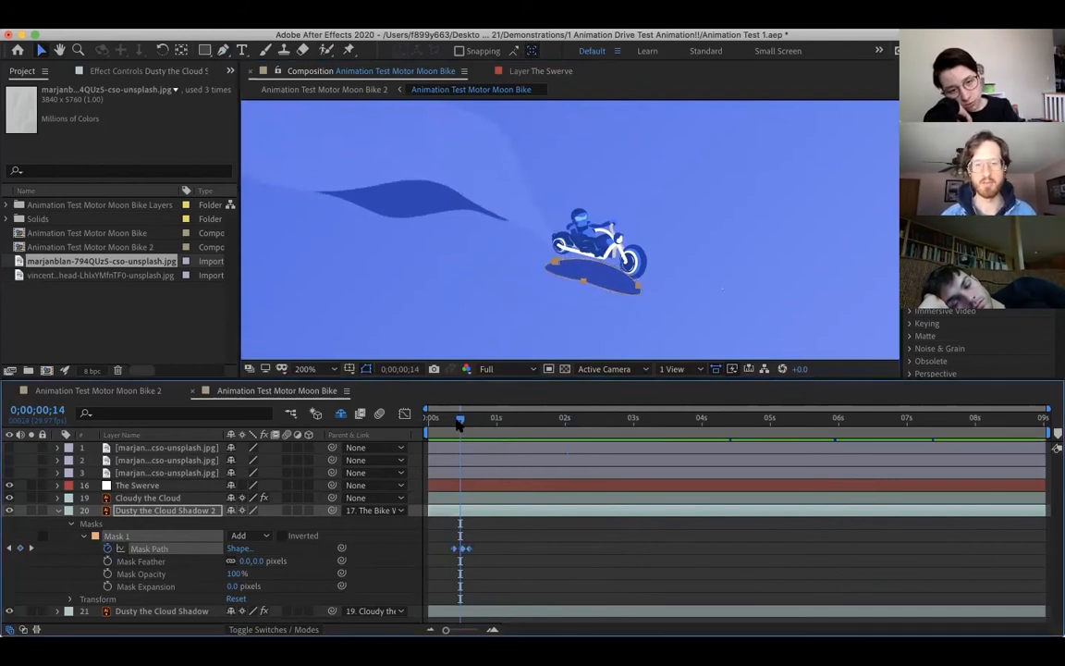
Scrub back to the first frame, reviewing the shadow's mask path animation, and collapse Dusty the Cloud Shadow 2.
left_click_drag(474, 421, 427, 415)
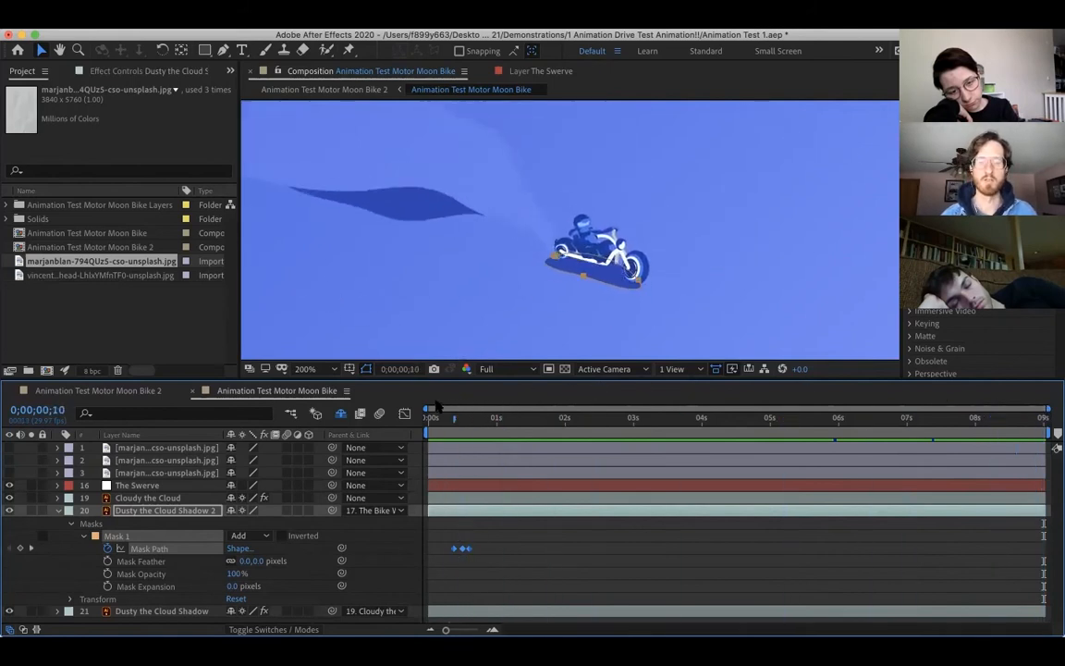
left_click(84, 537)
left_click(70, 524)
left_click(57, 512)
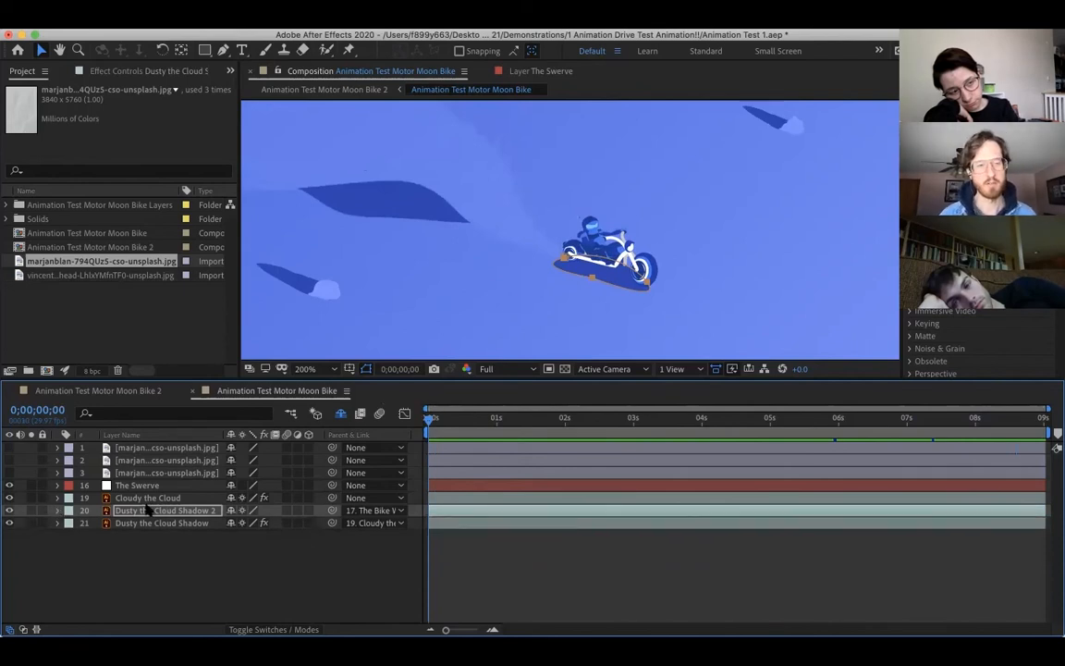
Examine Cloudy the Cloud's Transform keyframes and motion path against The Swerve's while previewing the animation, and collapse the layer.
left_click(147, 498)
left_click(58, 499)
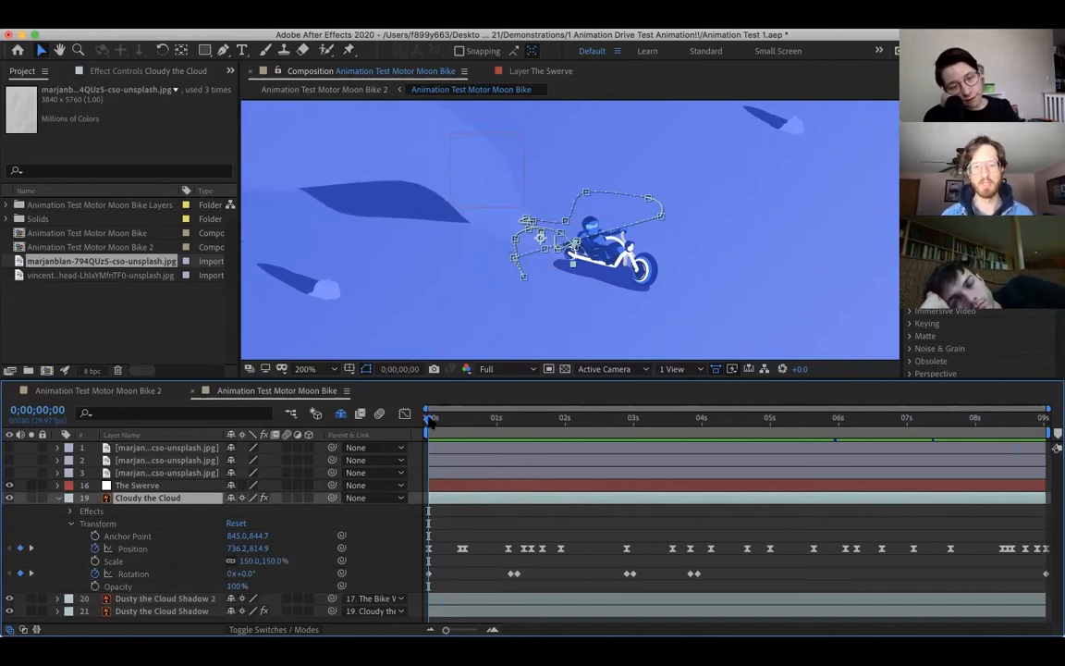
key("space")
key("space")
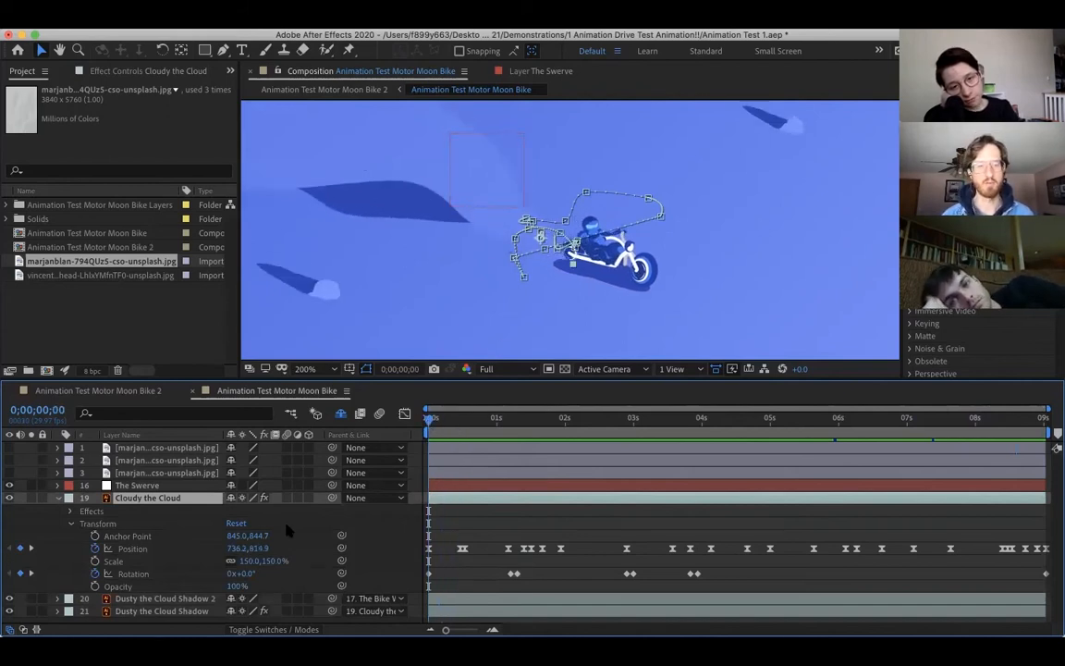
left_click(148, 484)
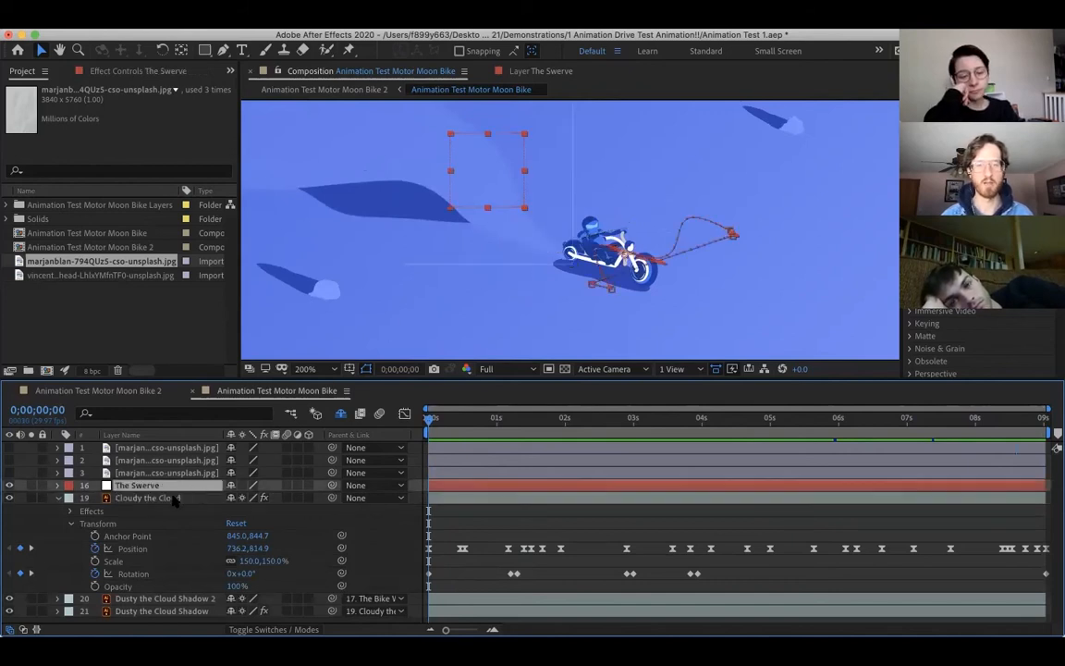
left_click(175, 498)
mouse_move(429, 418)
left_mouse_down()
mouse_move(801, 433)
mouse_move(429, 424)
left_mouse_up()
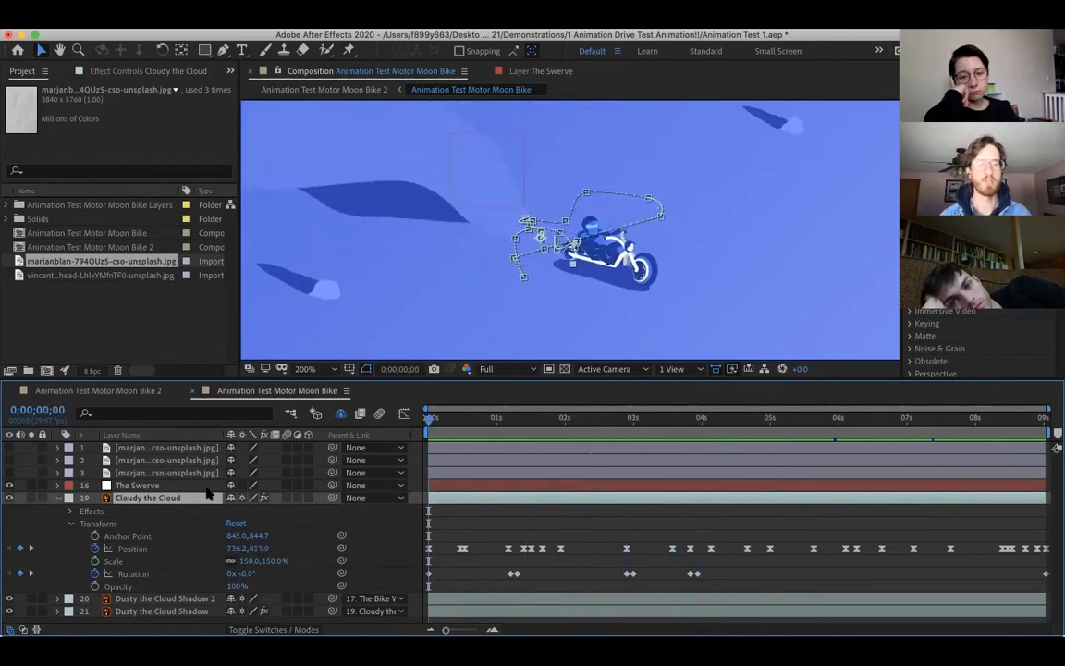
left_click(58, 499)
Show the shy layers again, check the parent options of The Bike Wheel without changing them, and select that layer.
left_click(201, 487)
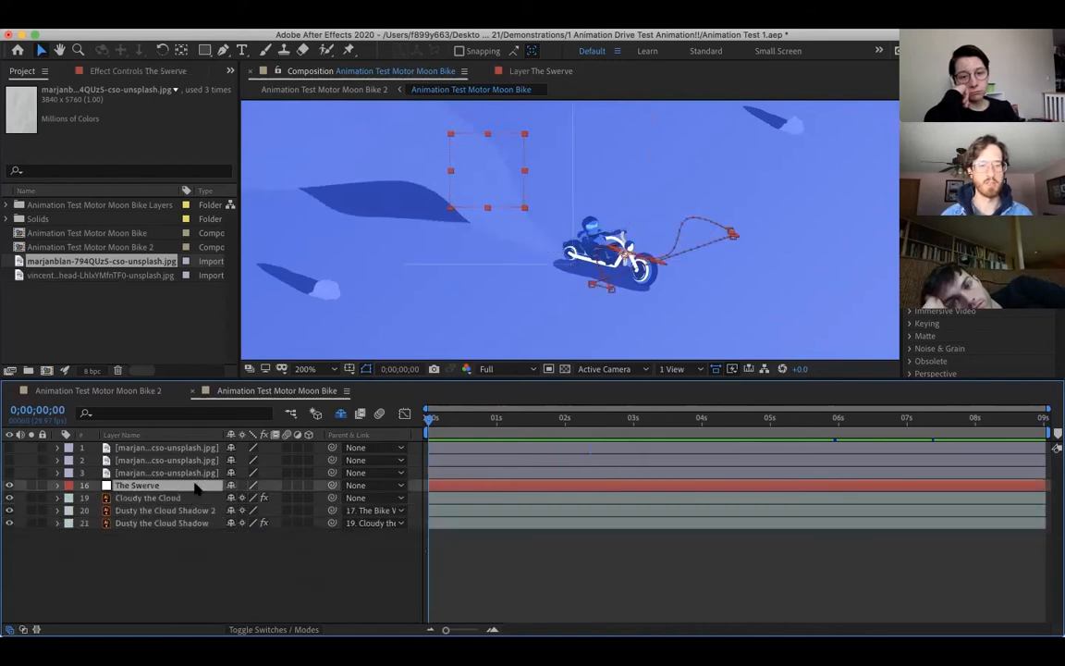
left_click(340, 414)
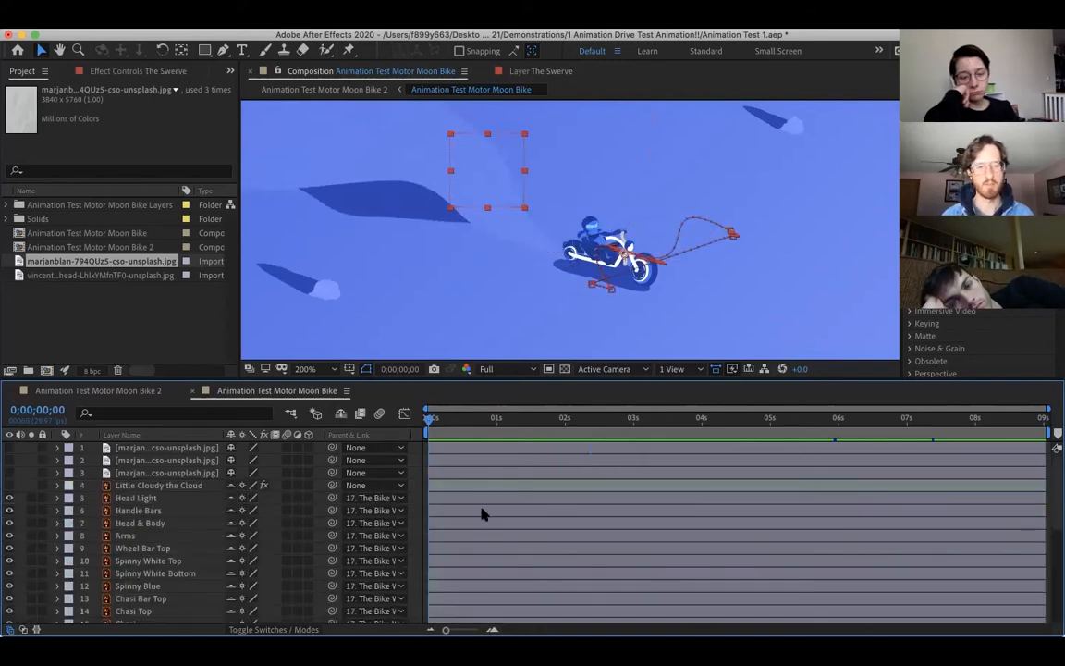
scroll(342, 520, "down", 3)
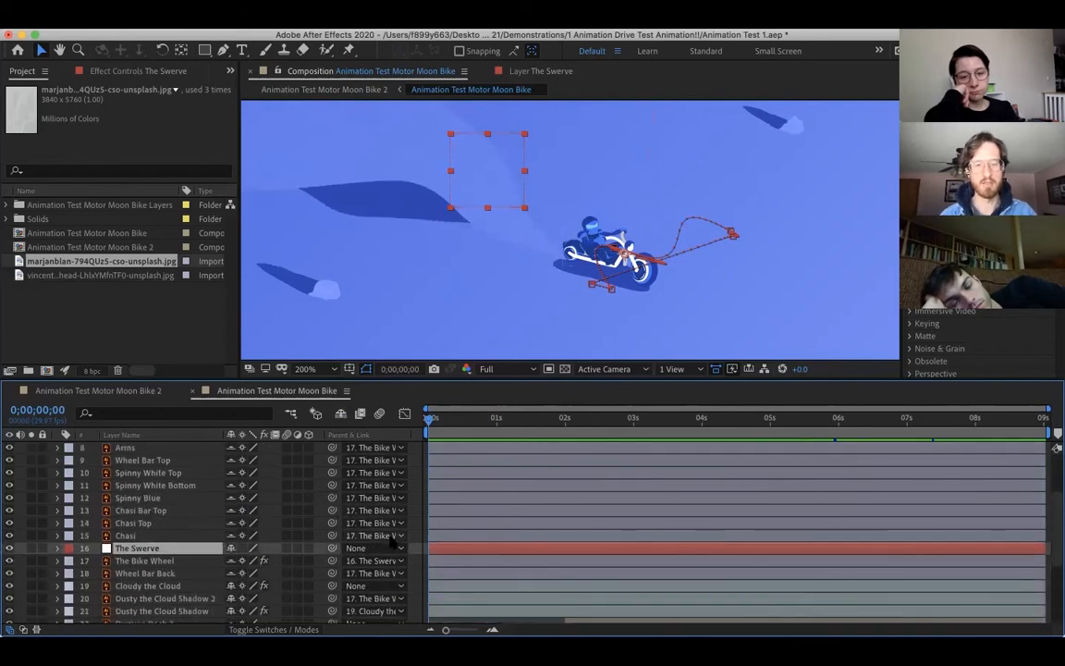
left_click(374, 560)
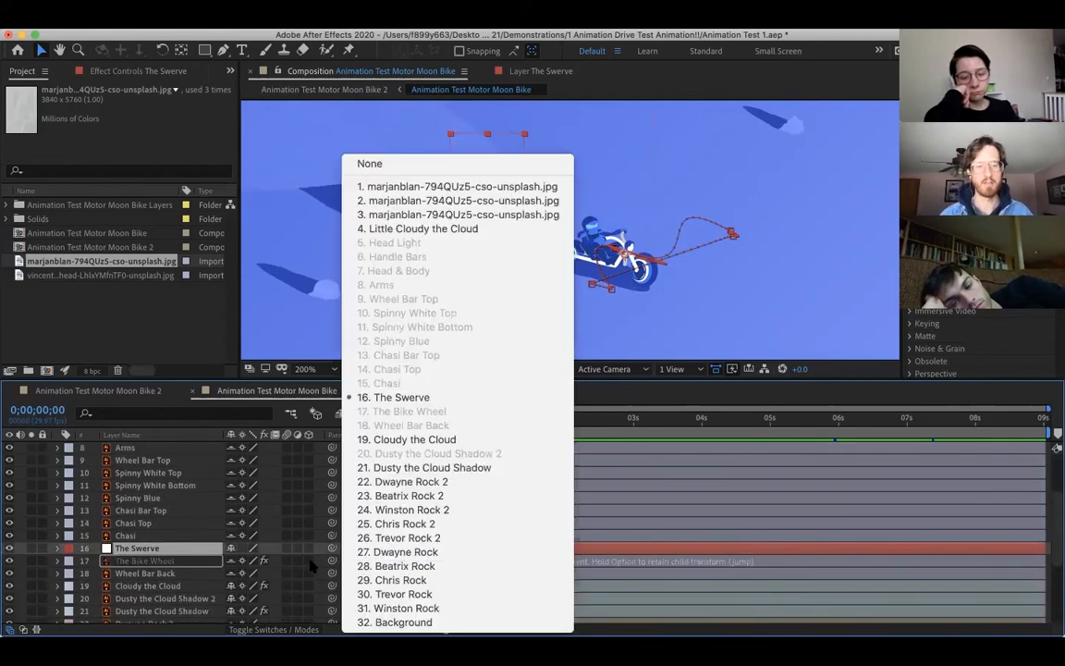
left_click(182, 567)
left_click(174, 573)
left_click(197, 561)
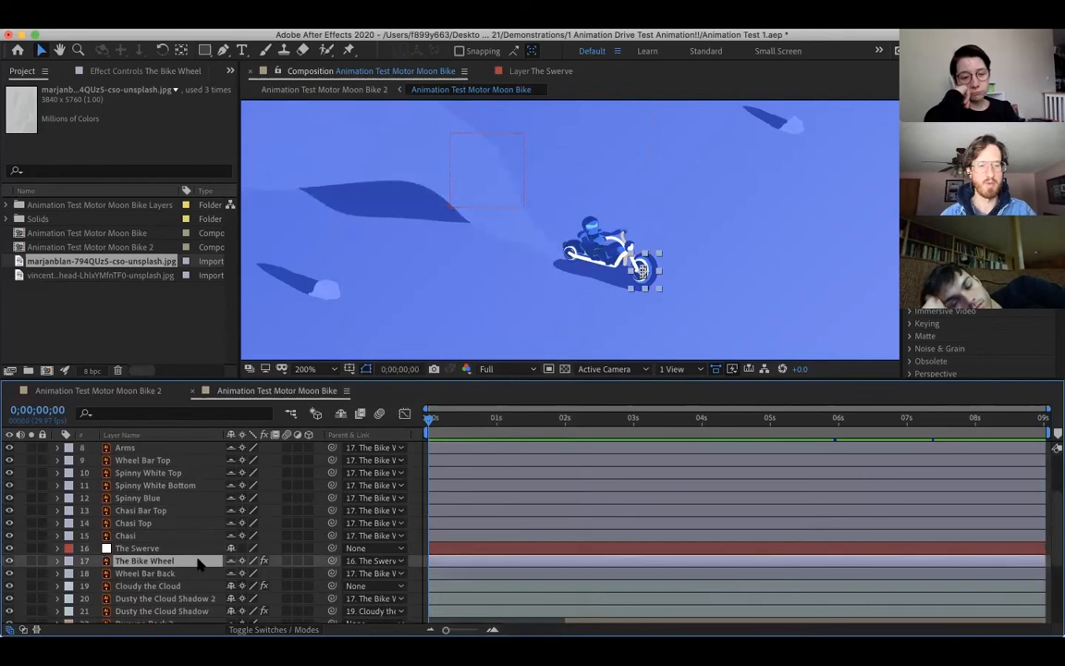
Inspect The Bike Wheel's Position keyframes and expression while scrubbing to 0;00;04;00.
left_click(58, 561)
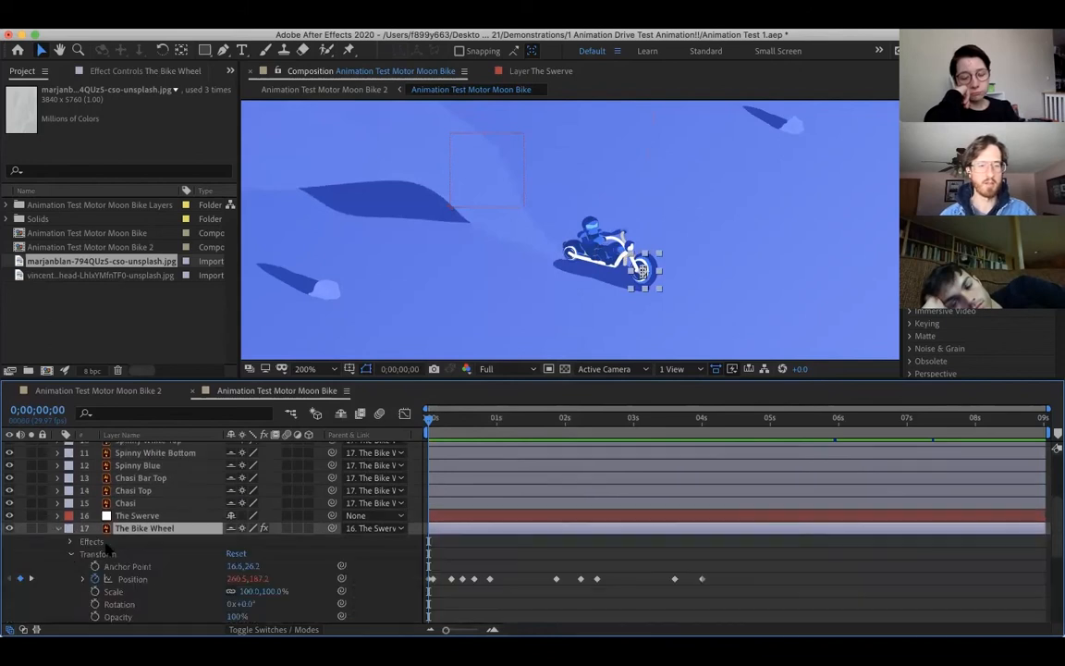
left_click_drag(429, 421, 458, 441)
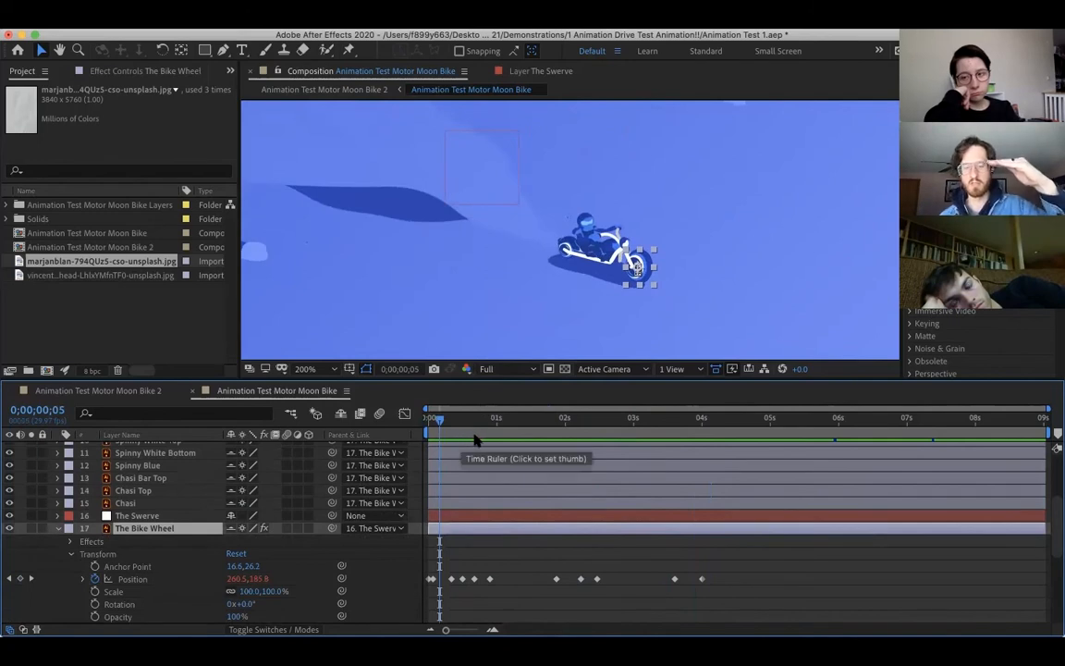
left_click(436, 424)
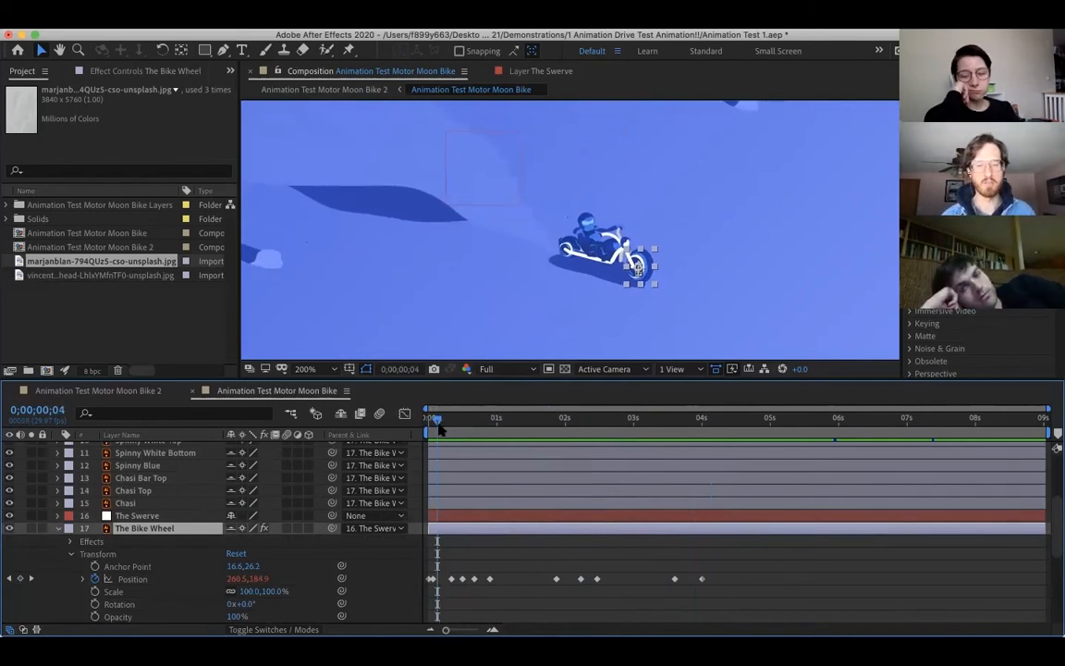
left_click_drag(436, 425, 675, 428)
left_click(84, 579)
left_click_drag(666, 421, 703, 428)
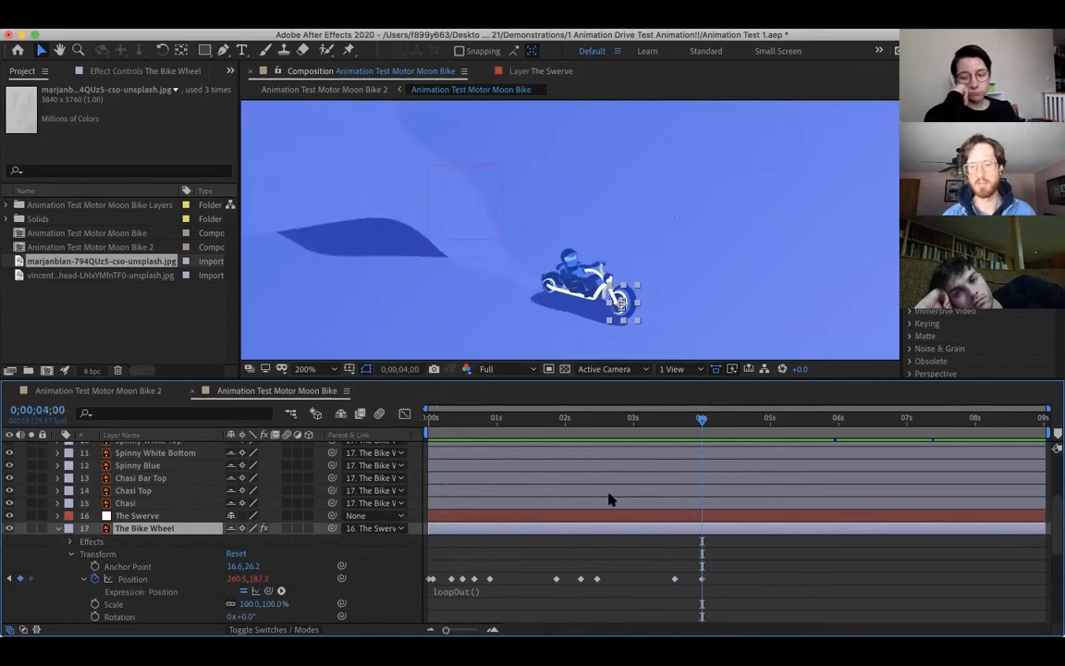
Preview the wheel's looping motion from the first frame, collapse The Bike Wheel and select The Swerve.
left_click_drag(702, 423, 407, 435)
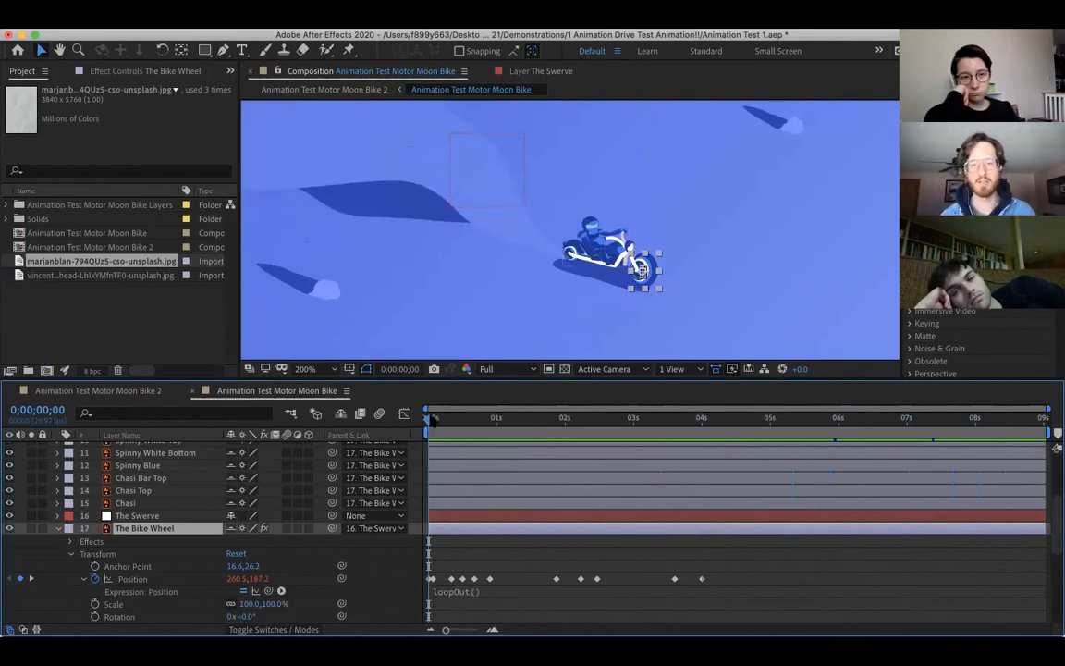
key("space")
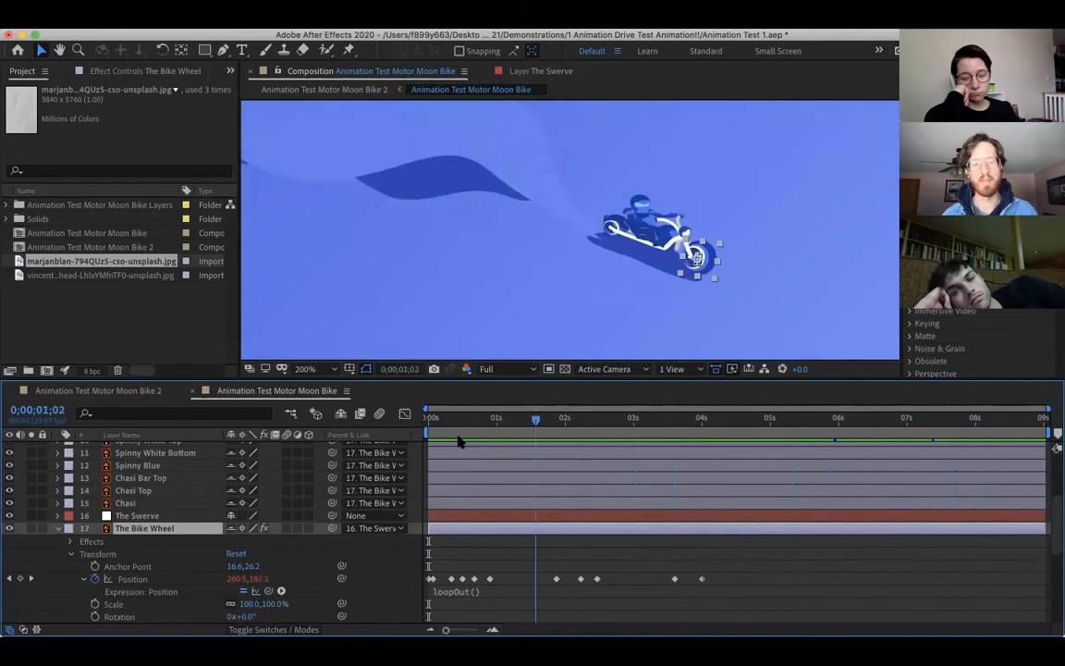
key("space")
left_click(83, 579)
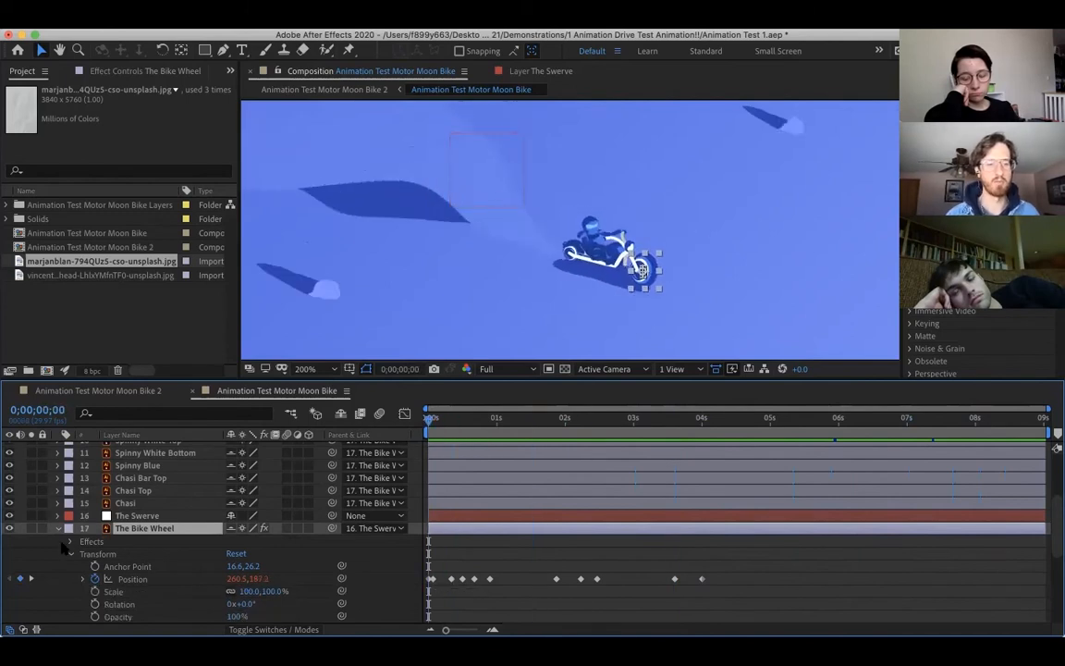
left_click(58, 528)
left_click(139, 515)
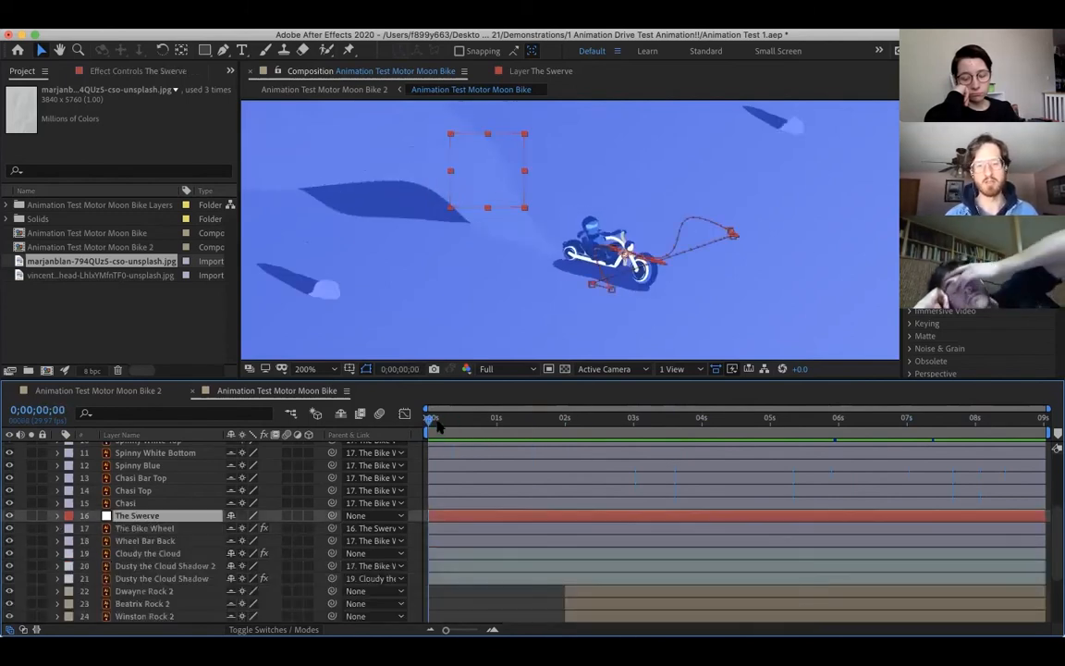
Preview the animation and check the layer creation options for Null Object without creating one.
key("space")
key("space")
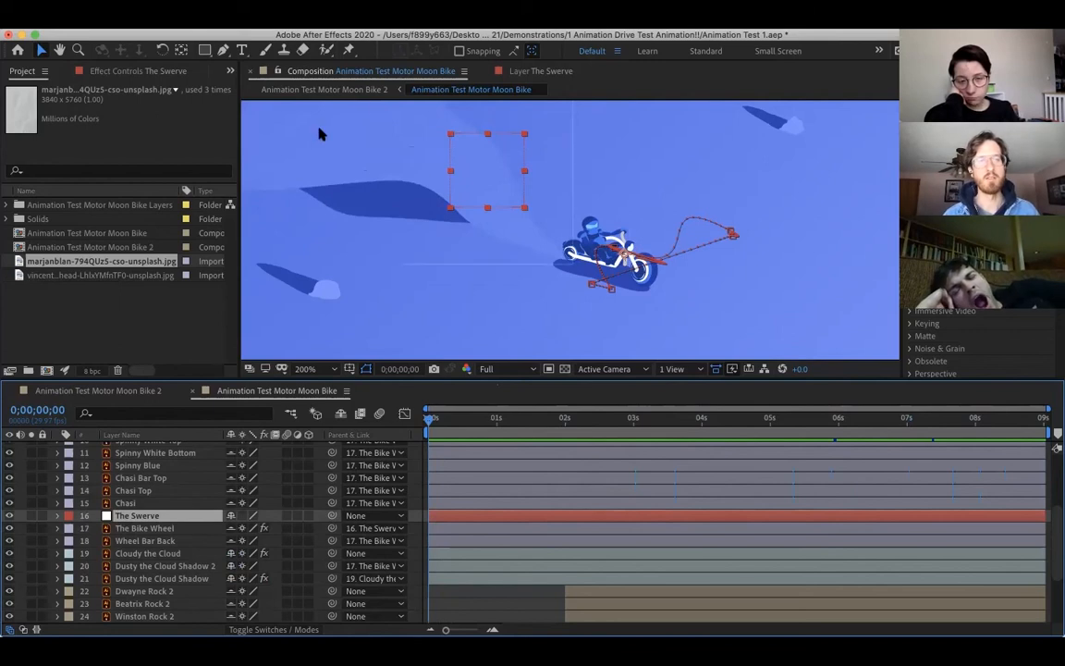
left_click(270, 13)
mouse_move(404, 39)
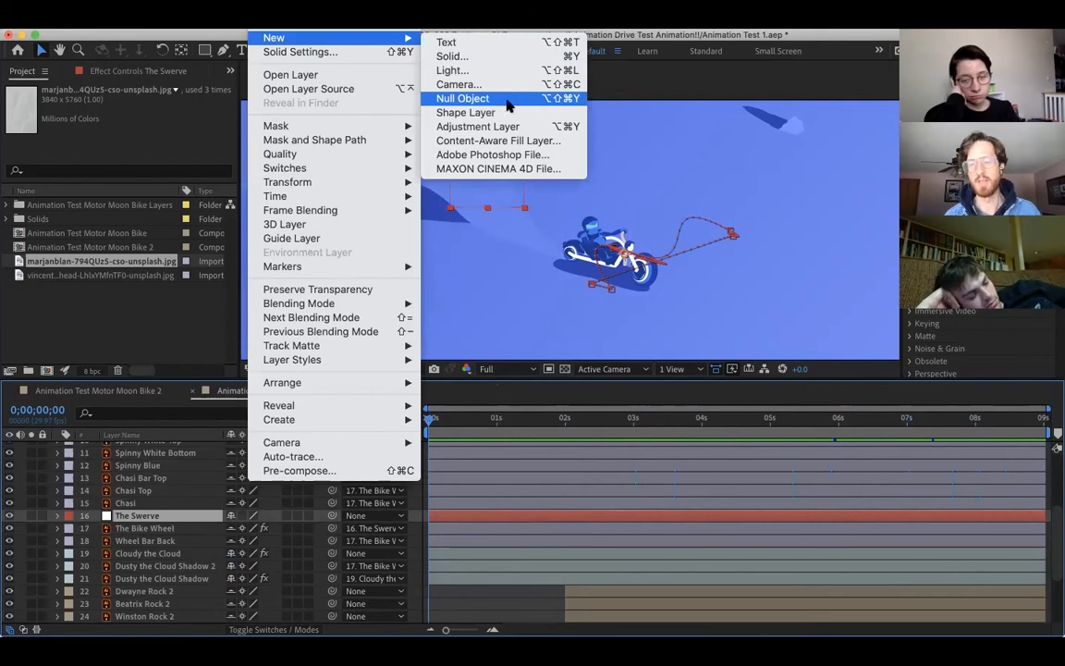
key("Escape")
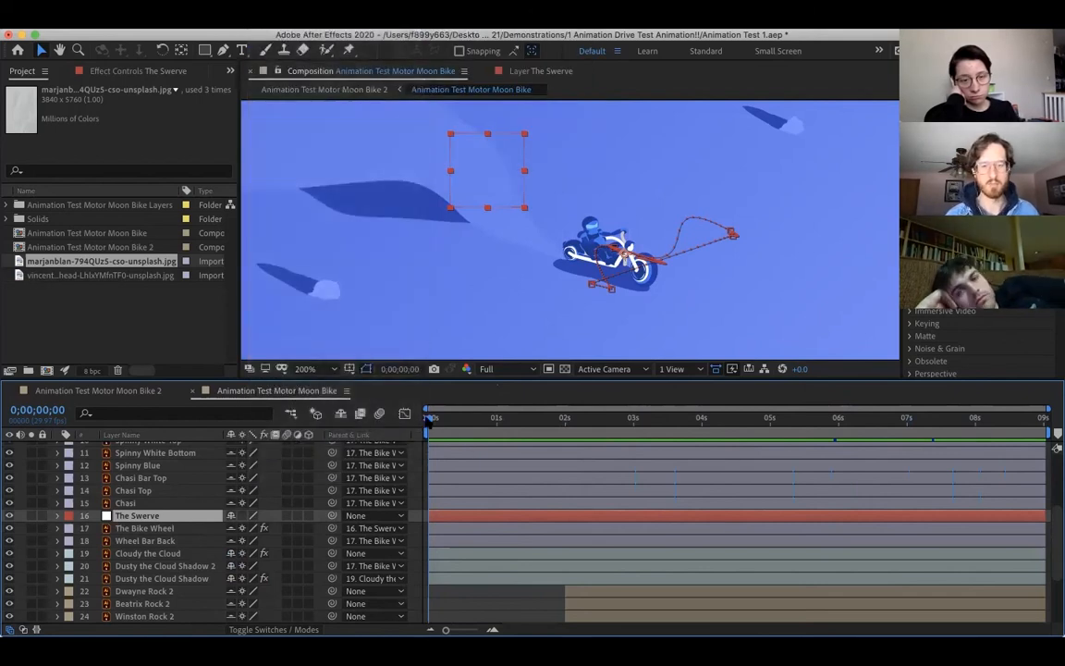
Examine The Swerve's Transform keyframes and check The Bike Wheel's parent options without changing them.
left_click(57, 515)
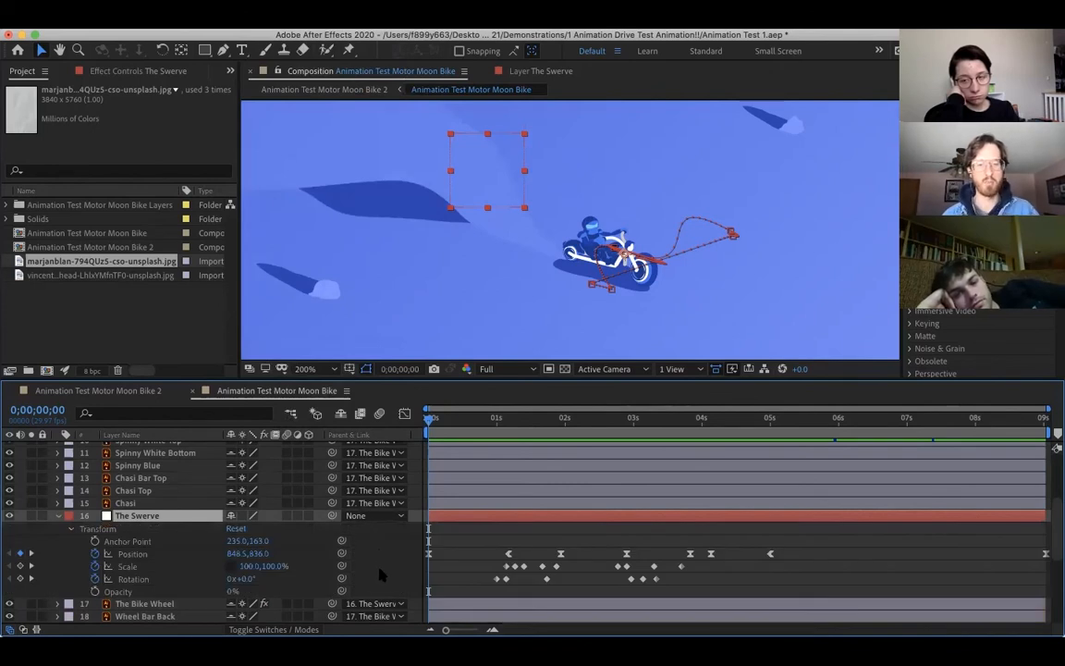
scroll(337, 500, "down", 3)
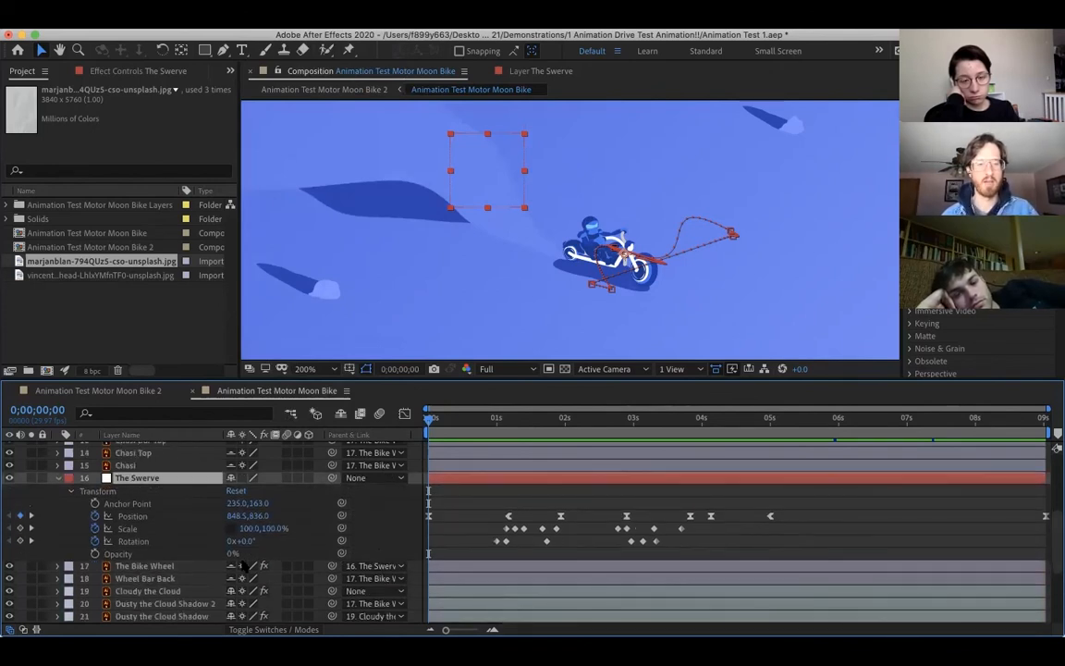
left_click(178, 567)
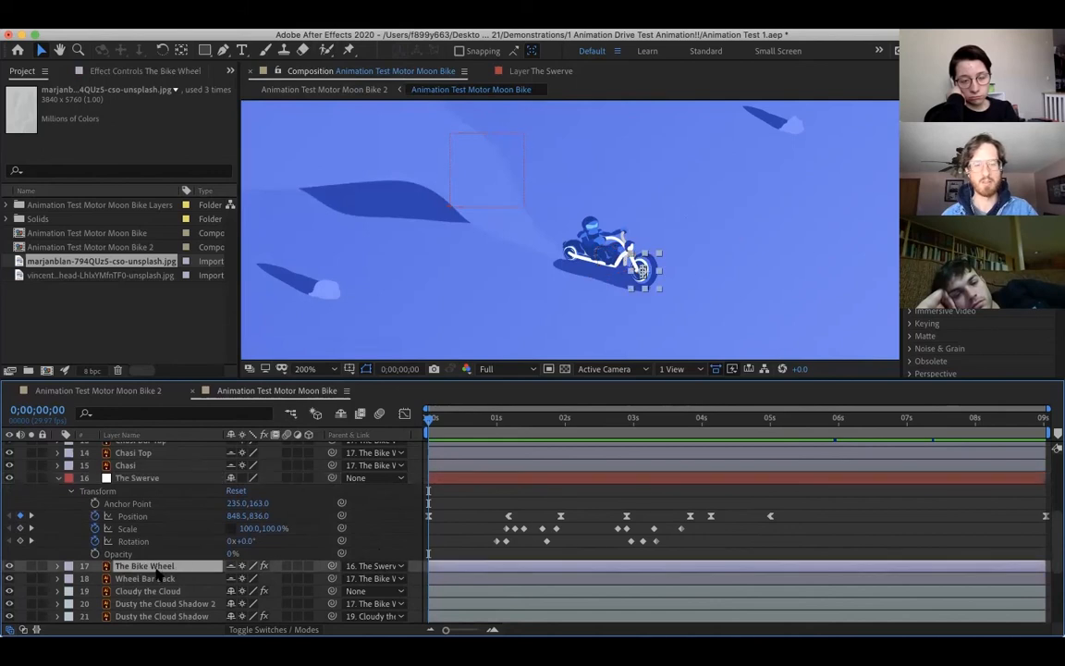
left_click(375, 566)
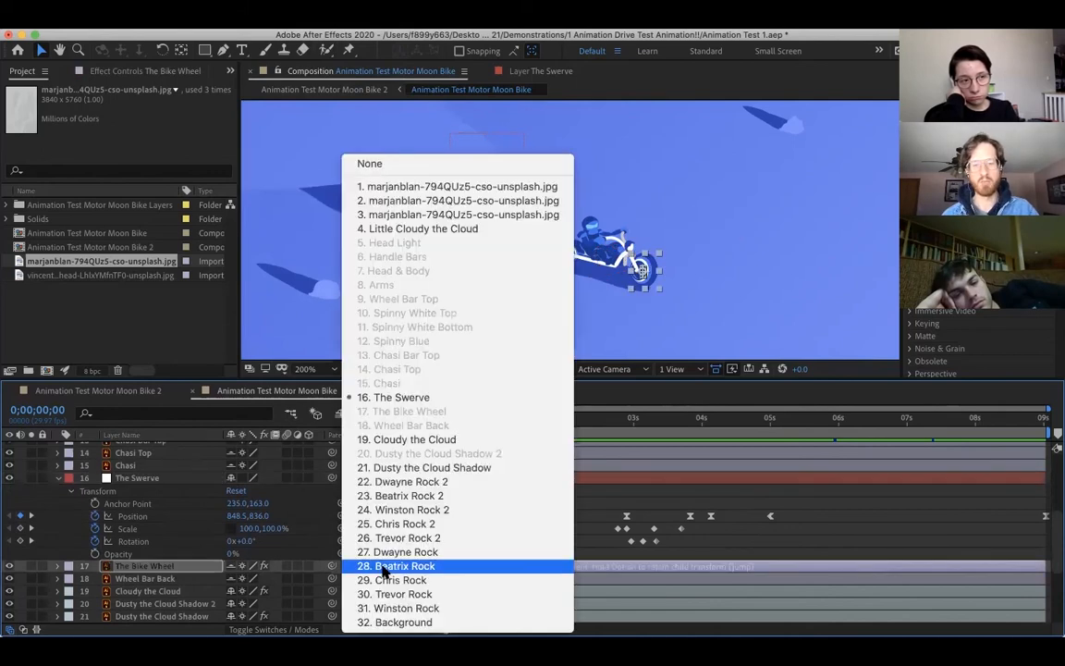
left_click(267, 570)
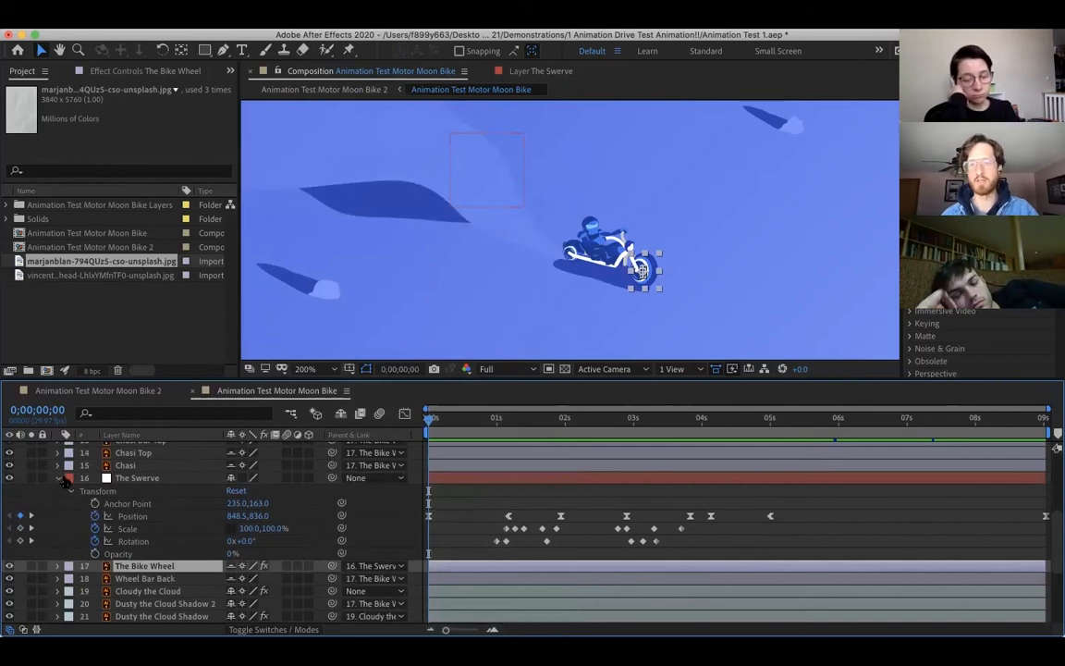
Compare The Bike Wheel's Transform keyframes with The Swerve's while scrubbing, and collapse The Bike Wheel.
scroll(60, 522, "down", 3)
left_click(57, 528)
left_click_drag(435, 421, 305, 478)
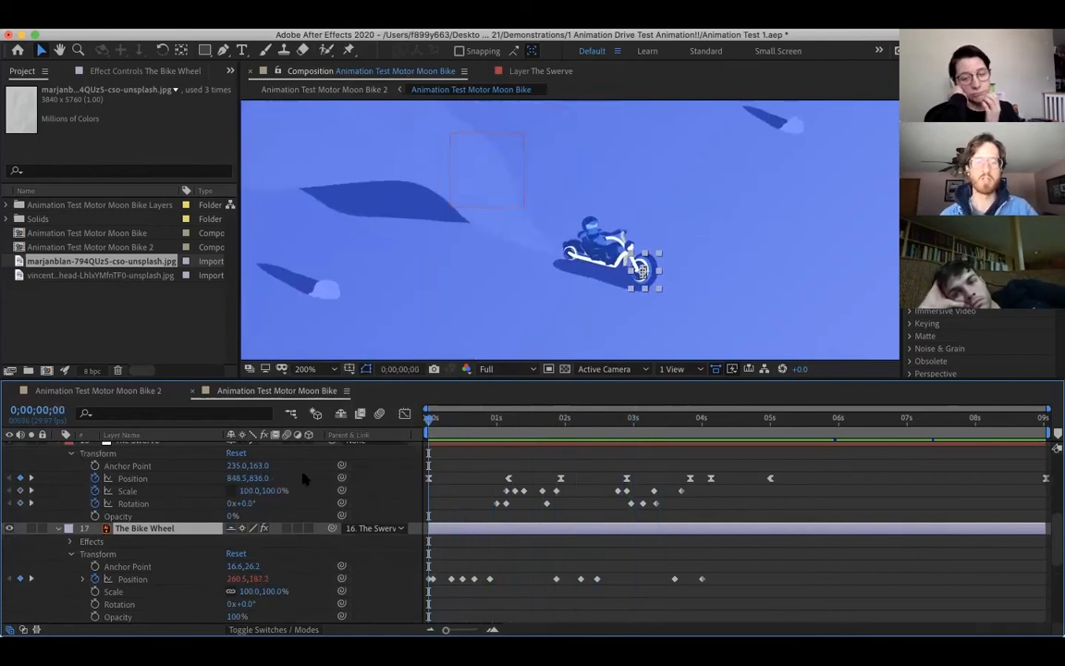
left_click(56, 529)
scroll(196, 514, "up", 2)
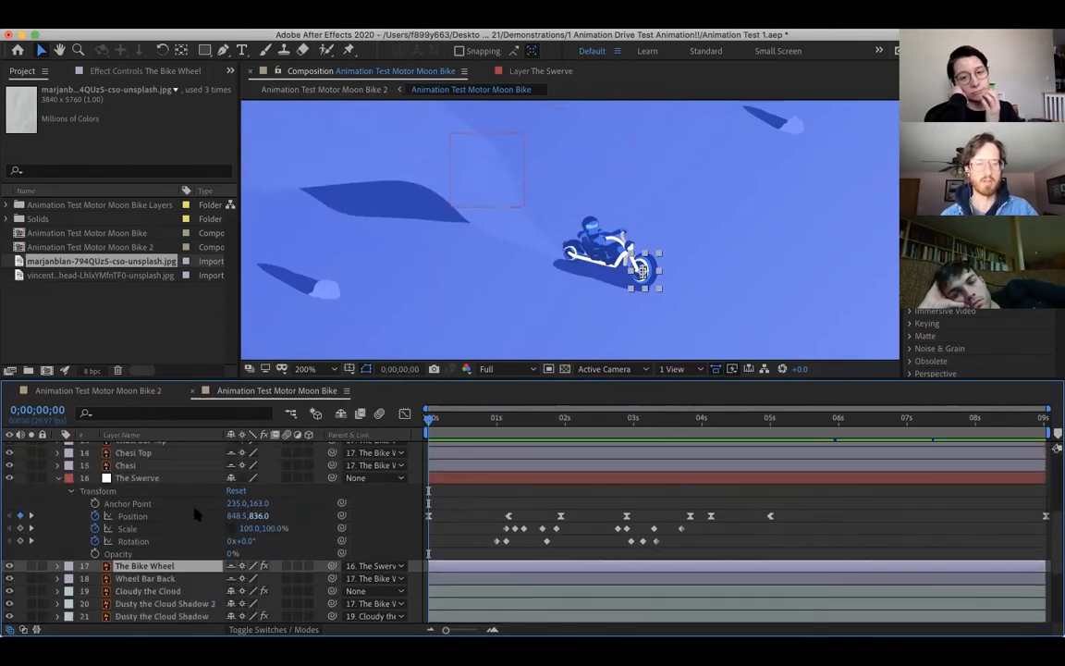
Select The Swerve's Position keyframe at 0;00;01;28 and review its Keyframe Assistant easing options.
left_click(133, 479)
left_click_drag(431, 418, 559, 430)
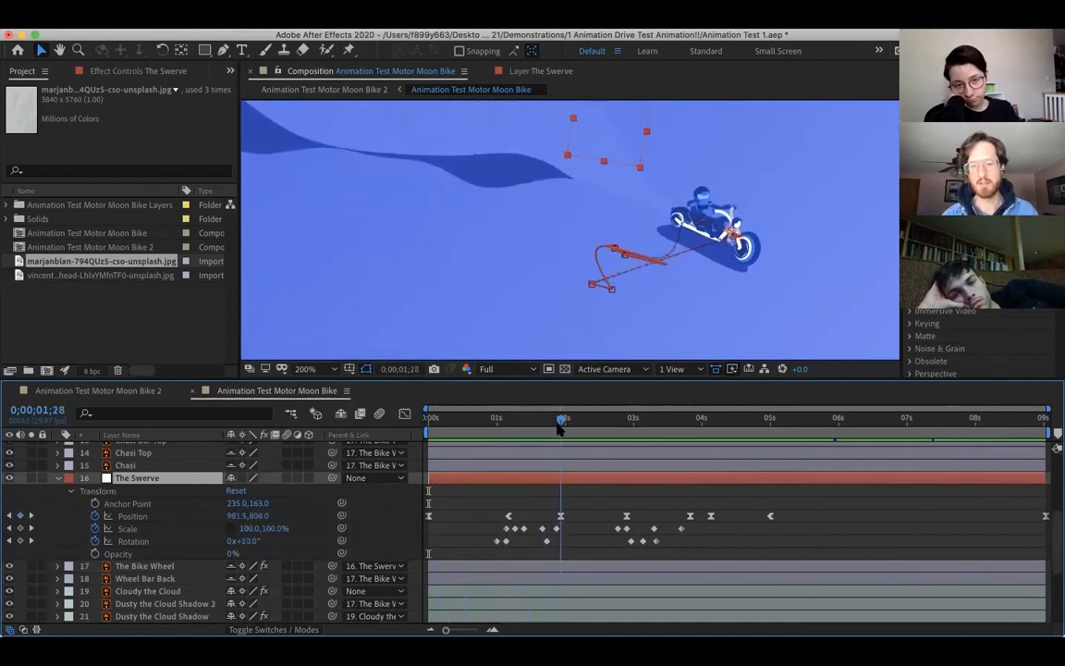
left_click(558, 516)
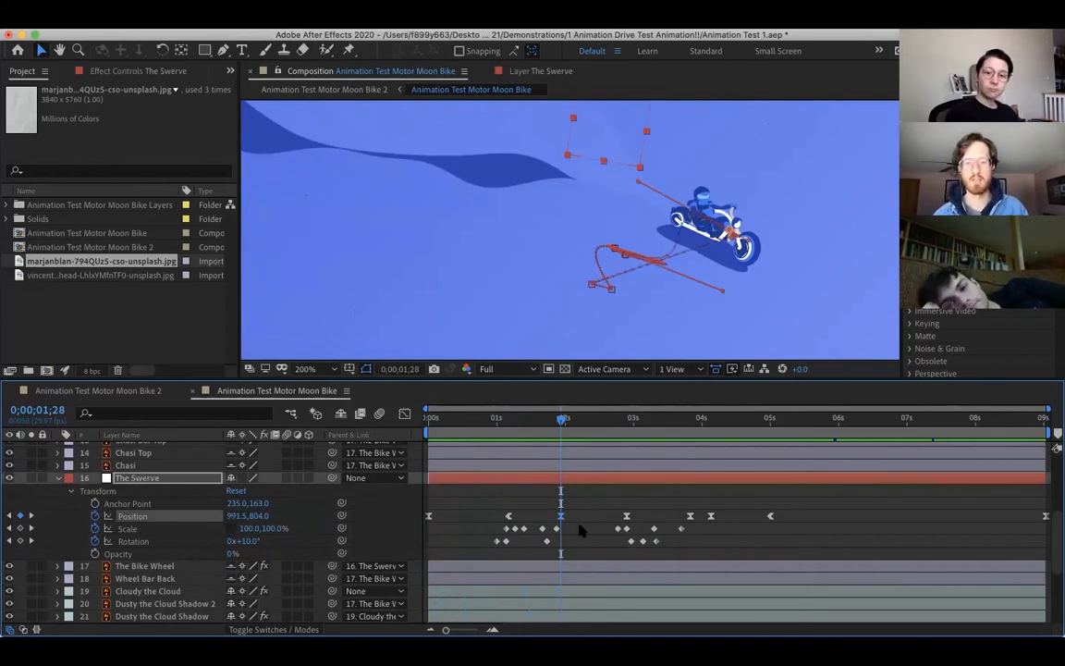
right_click(558, 517)
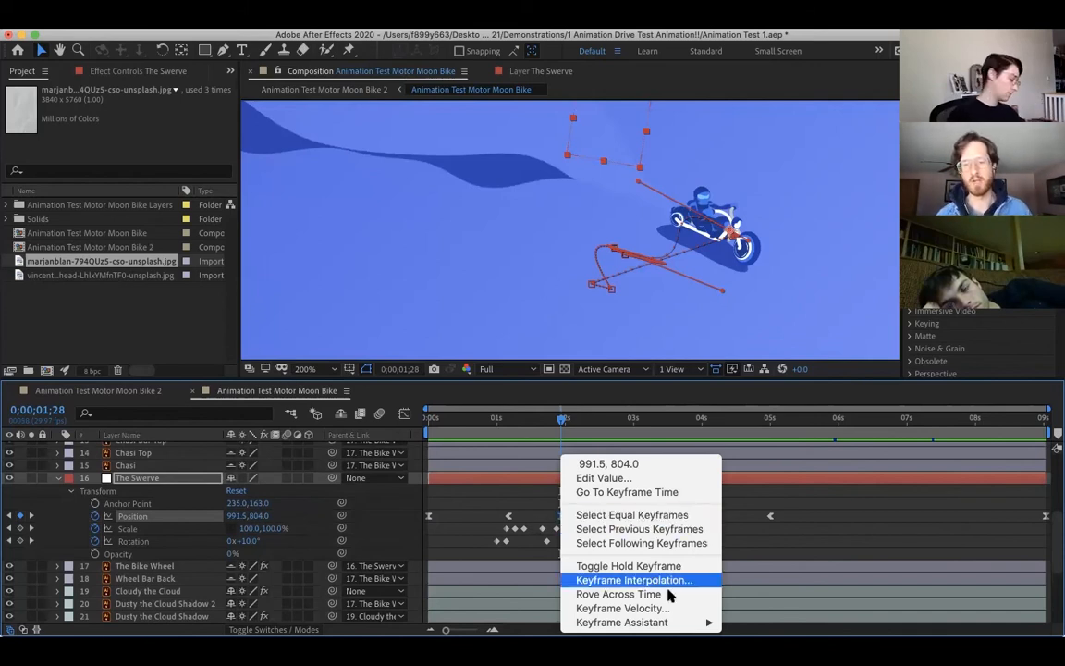
mouse_move(689, 622)
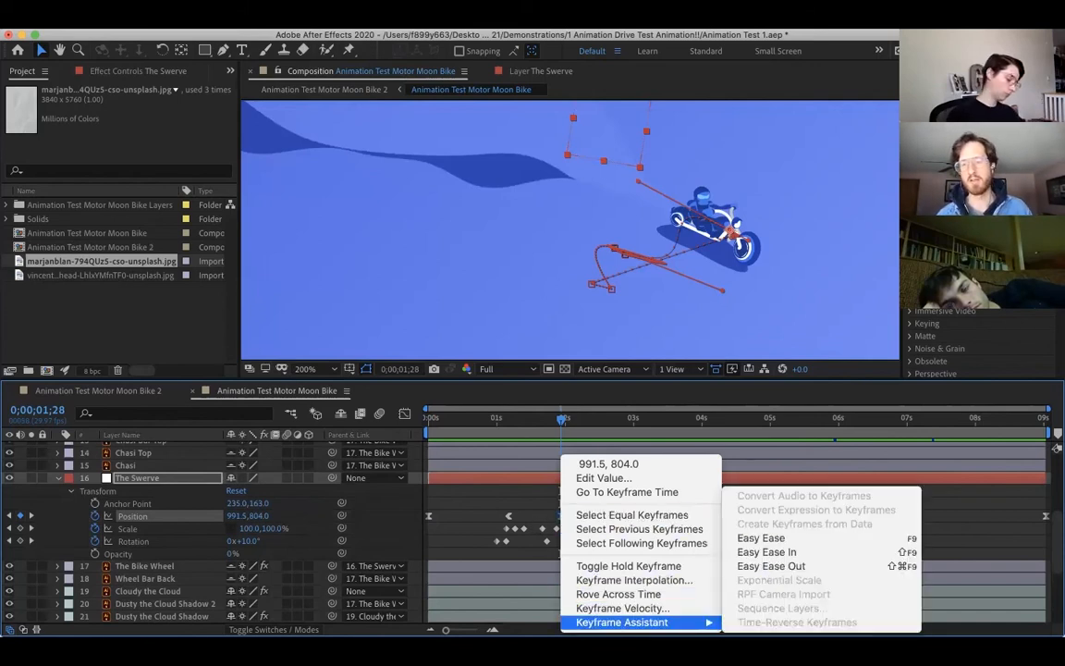
left_click(798, 540)
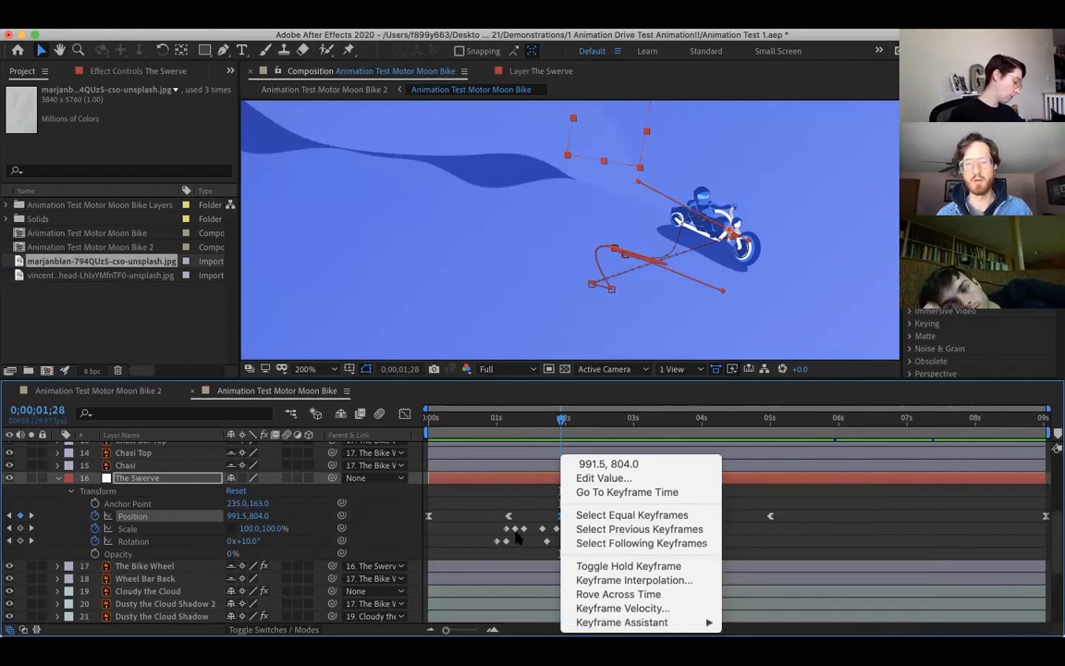
Display The Swerve's Position animation in the Graph Editor as a speed graph.
left_click(405, 414)
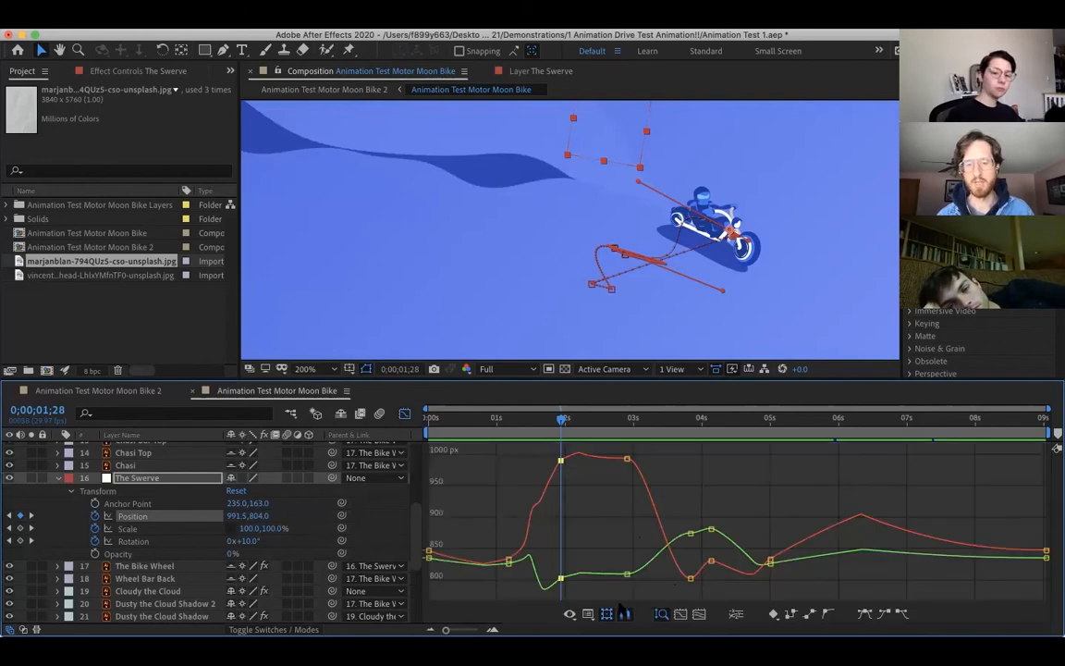
left_click(607, 616)
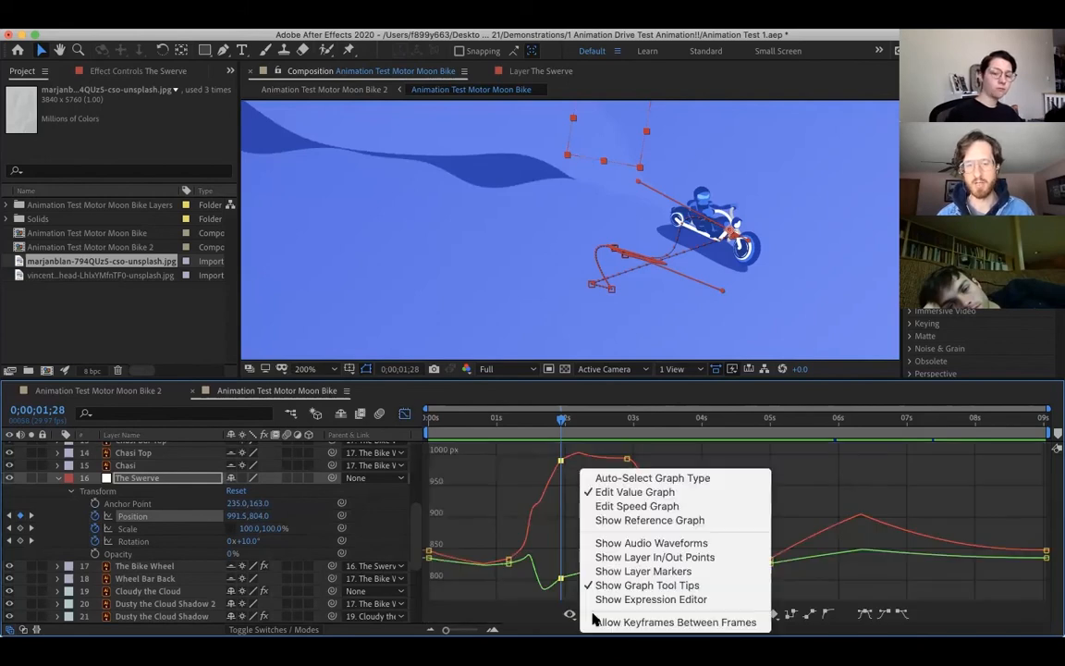
left_click(629, 507)
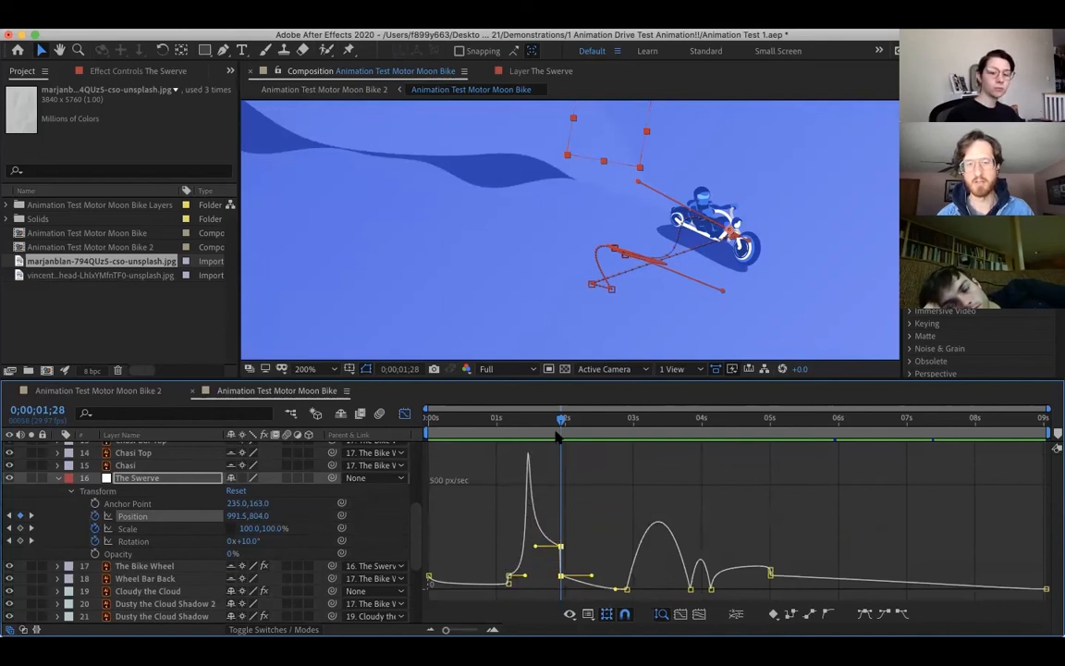
Examine The Swerve's Position speed curve while scrubbing and previewing the swerve, and return to the keyframe view.
left_click_drag(559, 423, 508, 424)
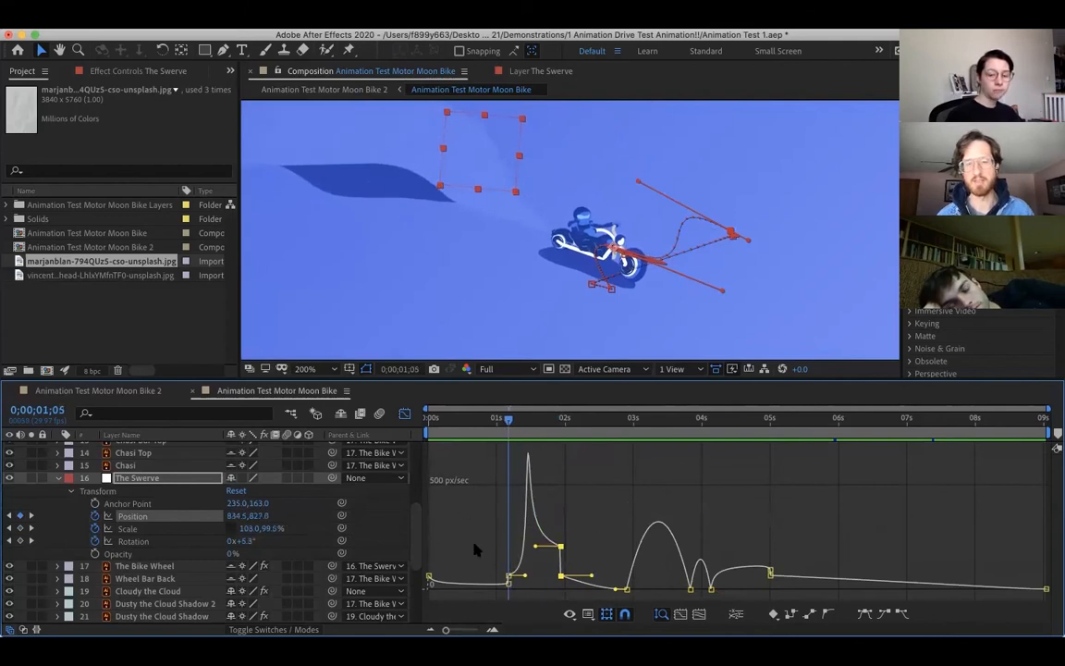
left_click_drag(507, 419, 515, 421)
mouse_move(509, 578)
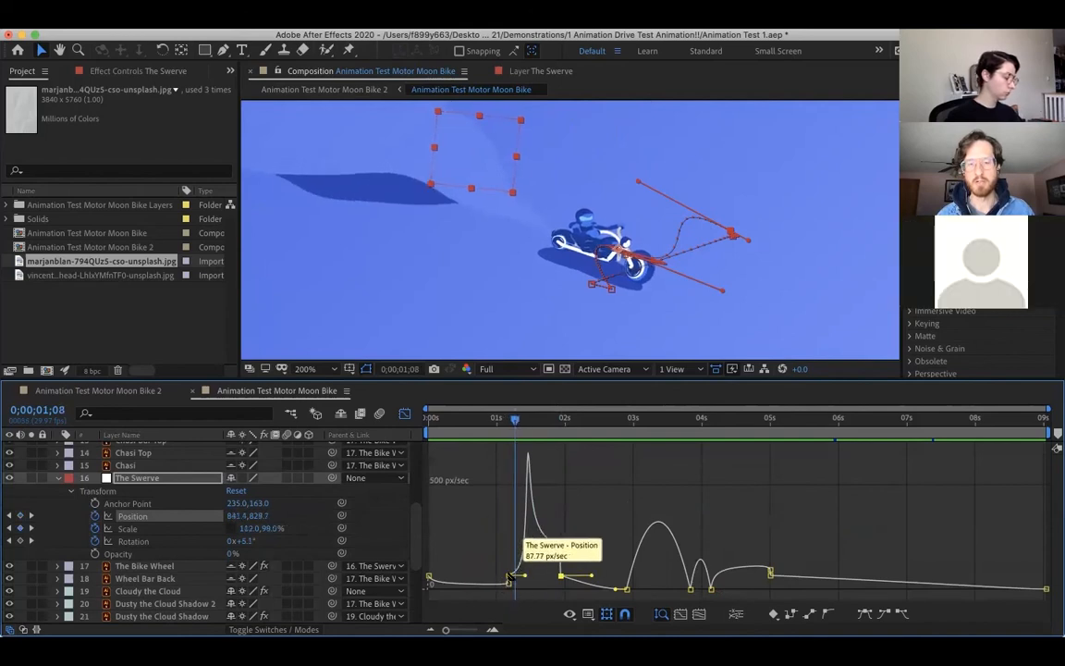
left_click_drag(516, 421, 545, 433)
key("space")
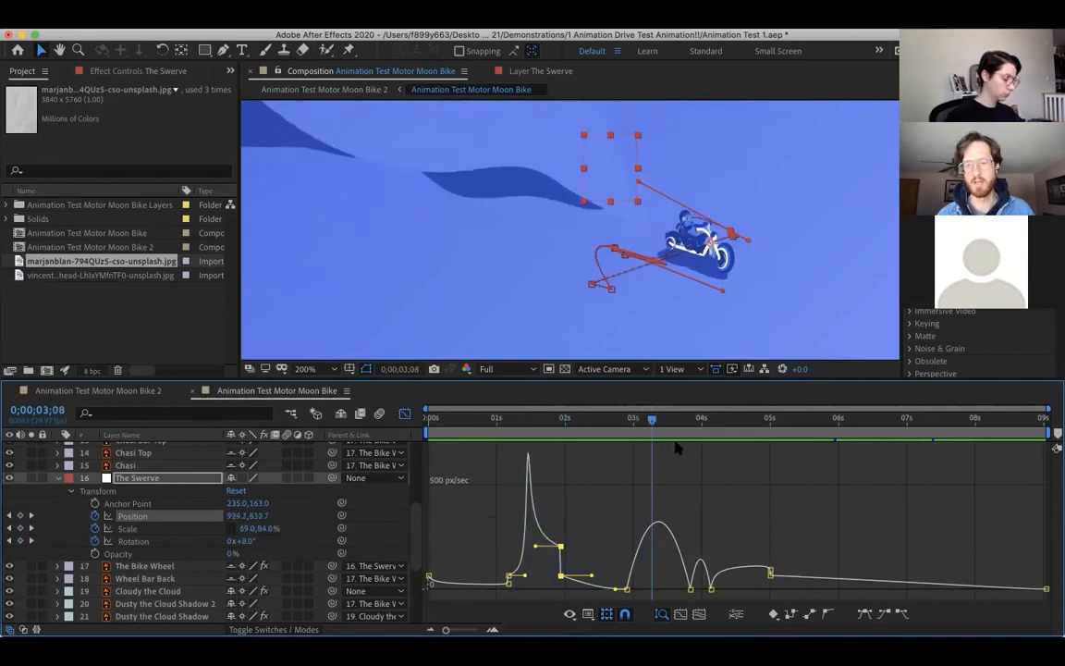
left_click_drag(662, 420, 628, 436)
left_click(405, 414)
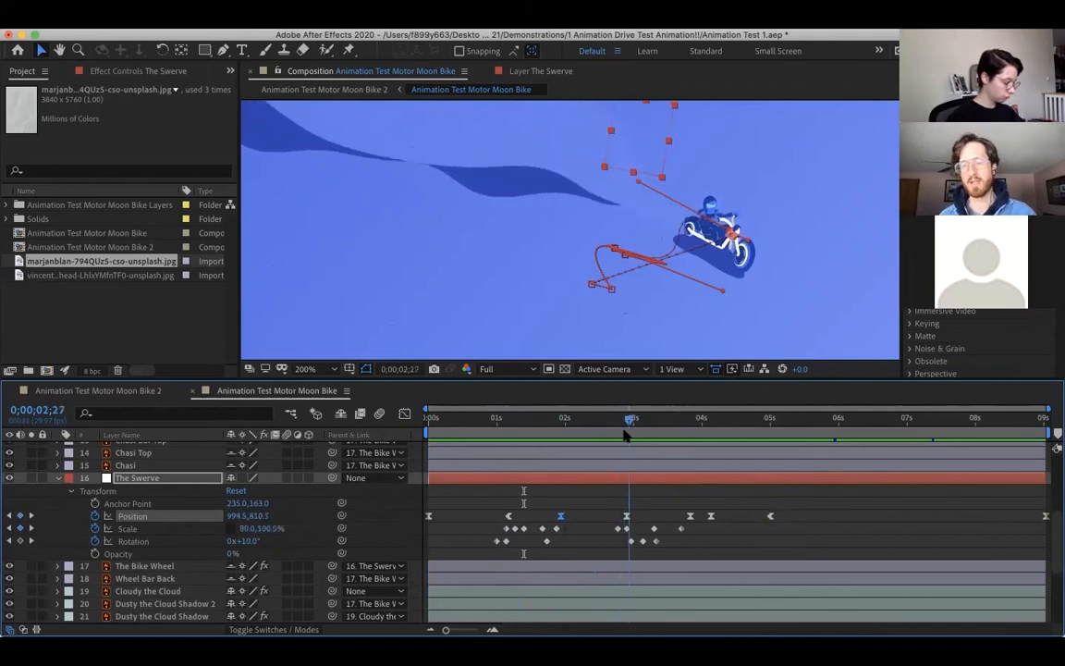
Scrub The Swerve's motion between 0;00;02;28 and 0;00;02;17 and return to the first frame.
left_click_drag(606, 425, 629, 428)
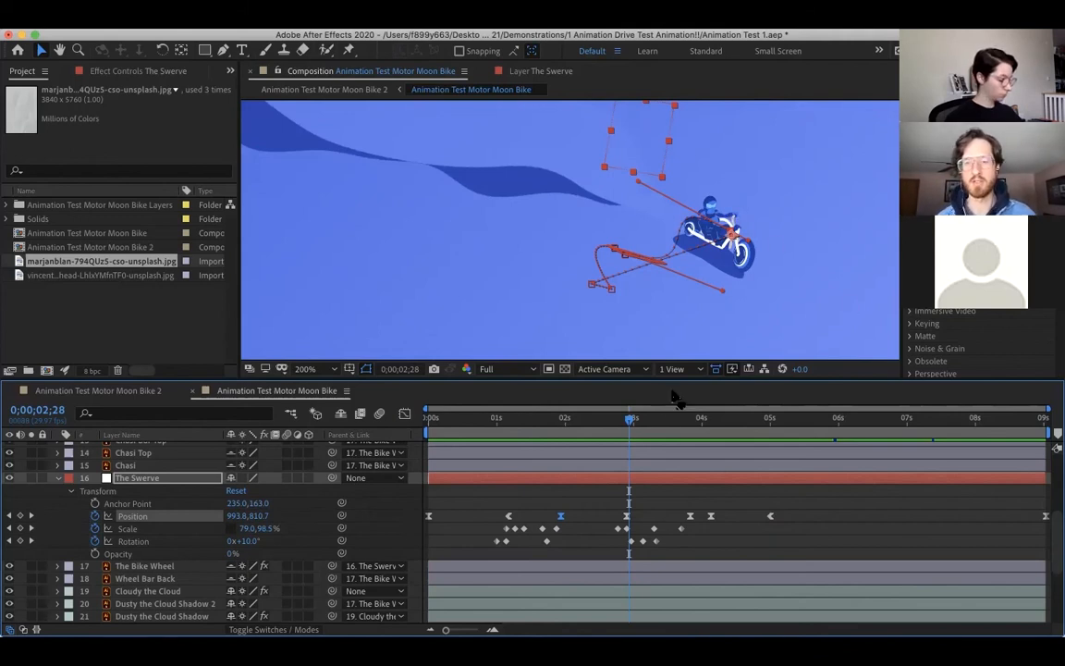
left_click_drag(629, 423, 603, 437)
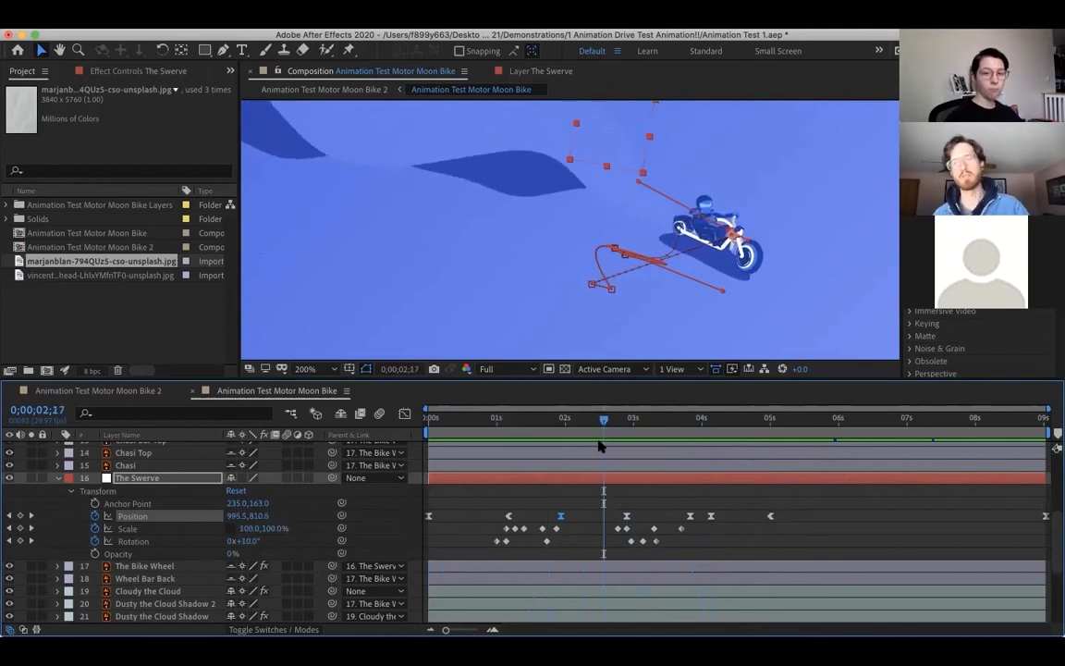
left_click_drag(603, 422, 433, 425)
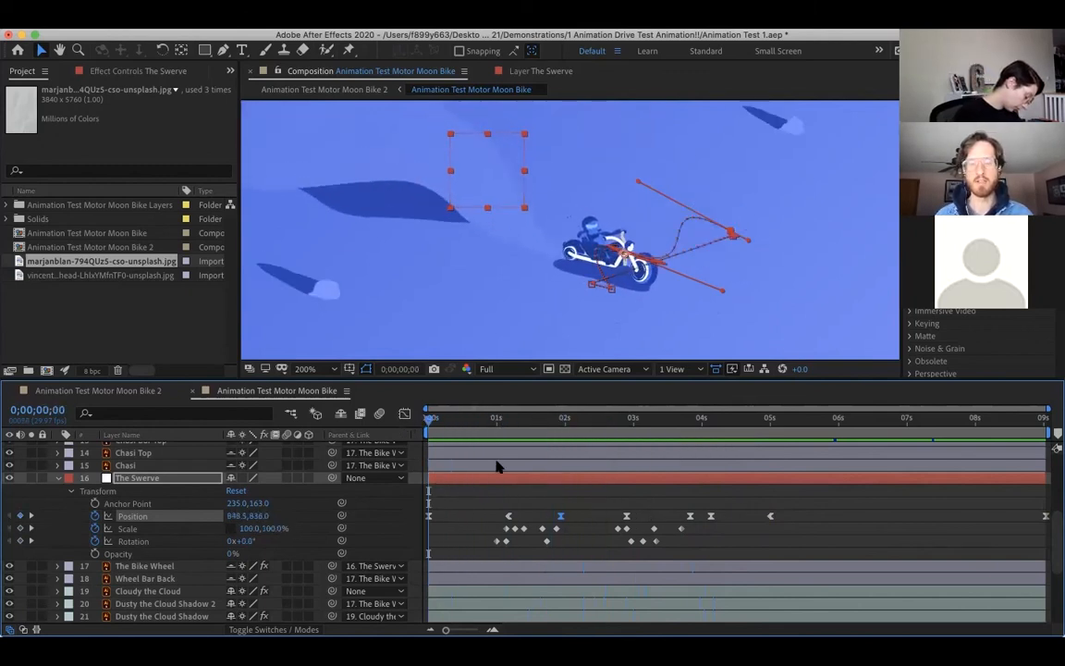
mouse_move(431, 421)
left_mouse_down()
mouse_move(708, 421)
mouse_move(430, 424)
left_mouse_up()
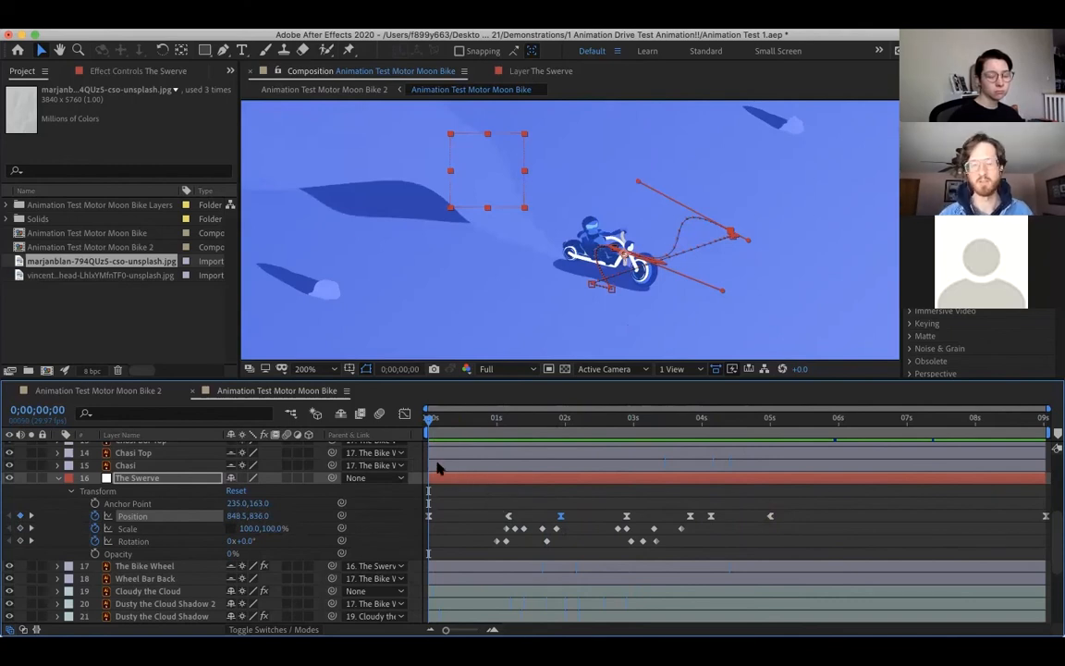
Collapse The Swerve's properties while previewing the animation, and hide the shy layers in the timeline.
key("space")
key("u")
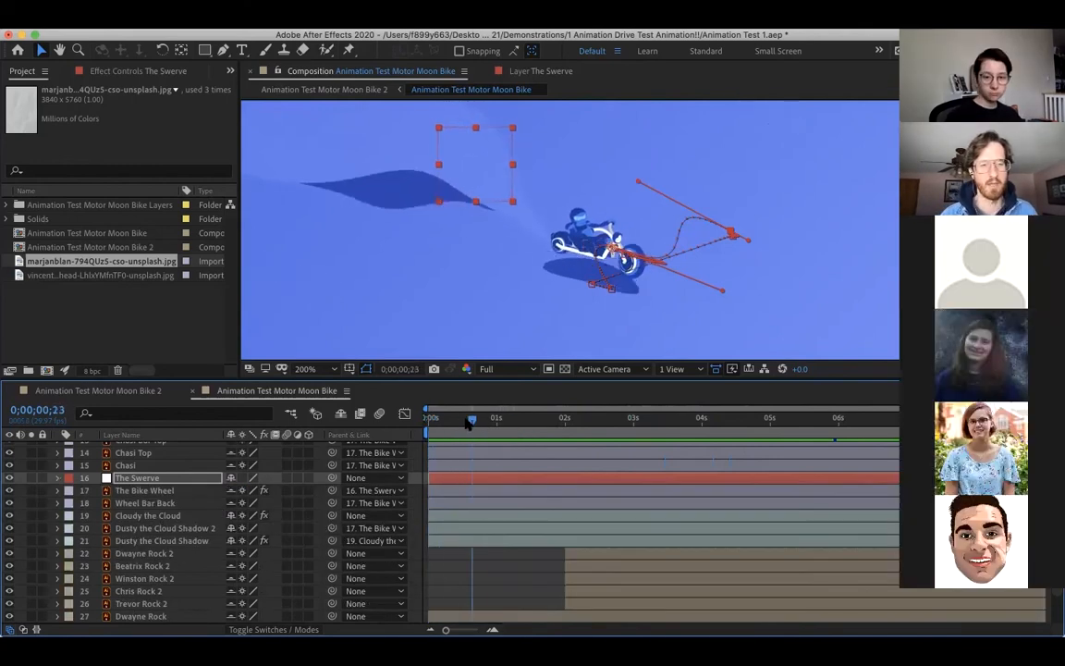
key("space")
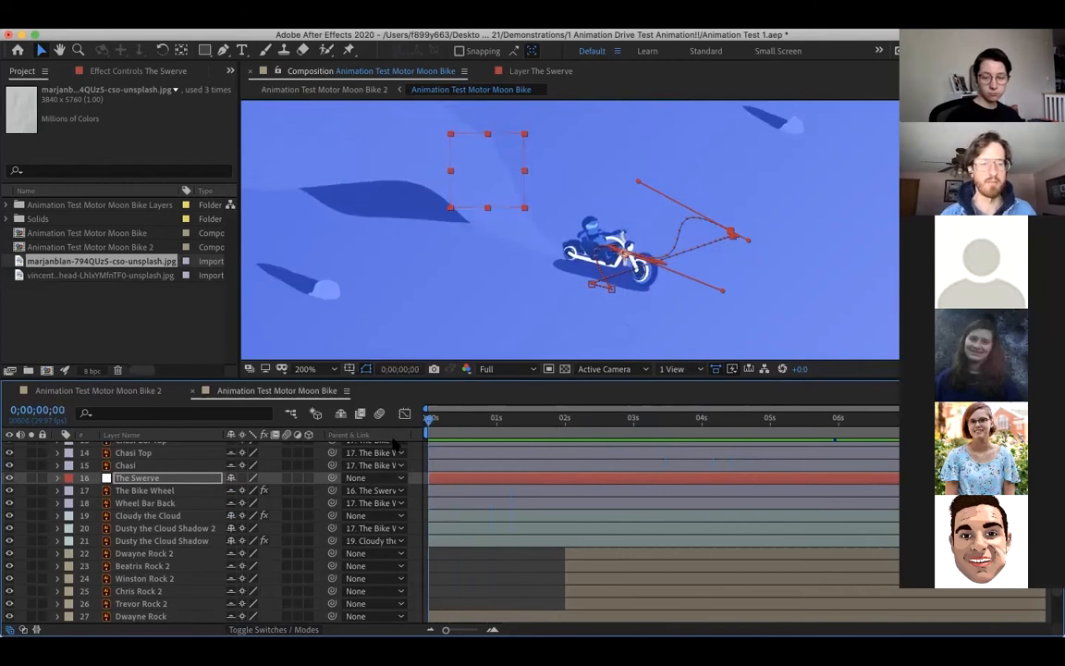
left_click(341, 414)
mouse_move(430, 421)
left_mouse_down()
mouse_move(549, 431)
mouse_move(433, 433)
left_mouse_up()
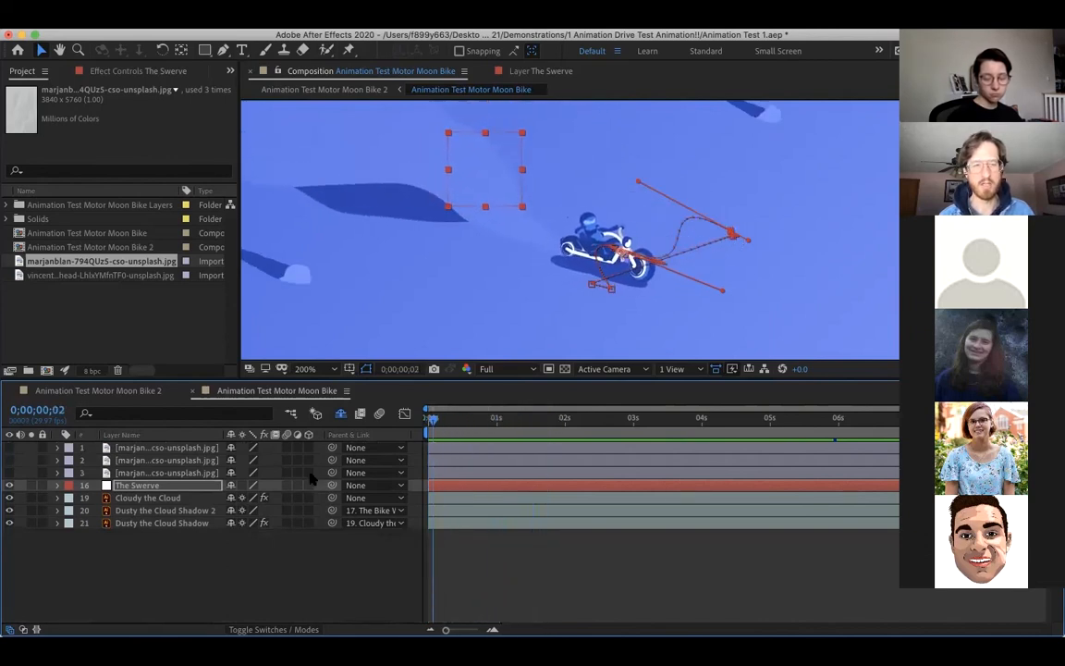
Compare the parenting of Cloudy the Cloud and both Dusty the Cloud Shadow layers, and preview the animation.
left_click(186, 499)
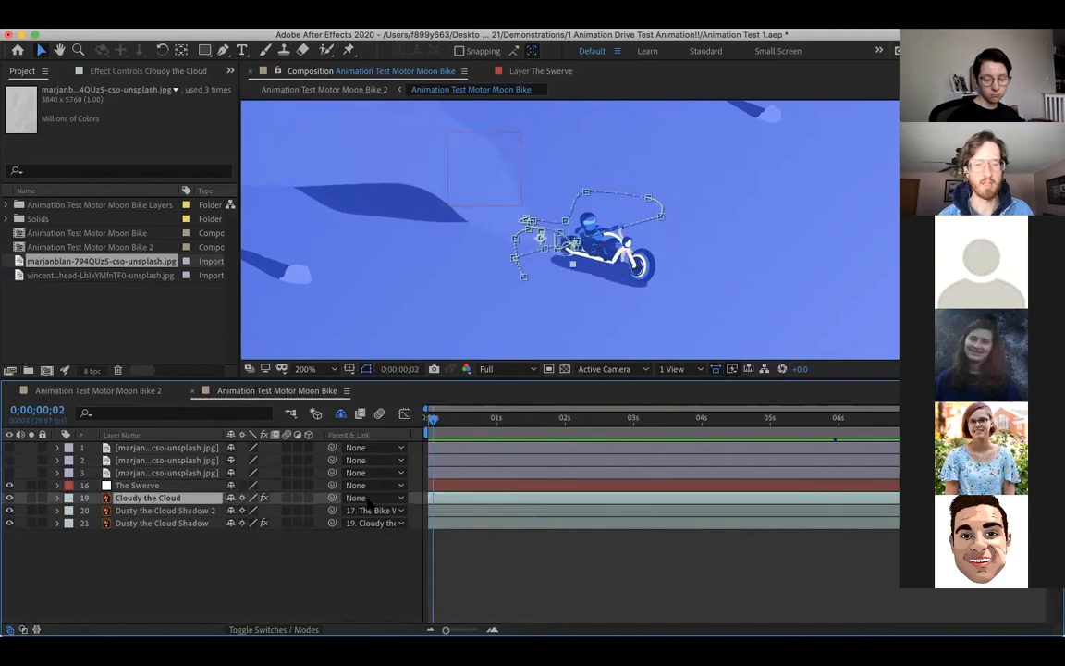
left_click(168, 524)
left_click(218, 511)
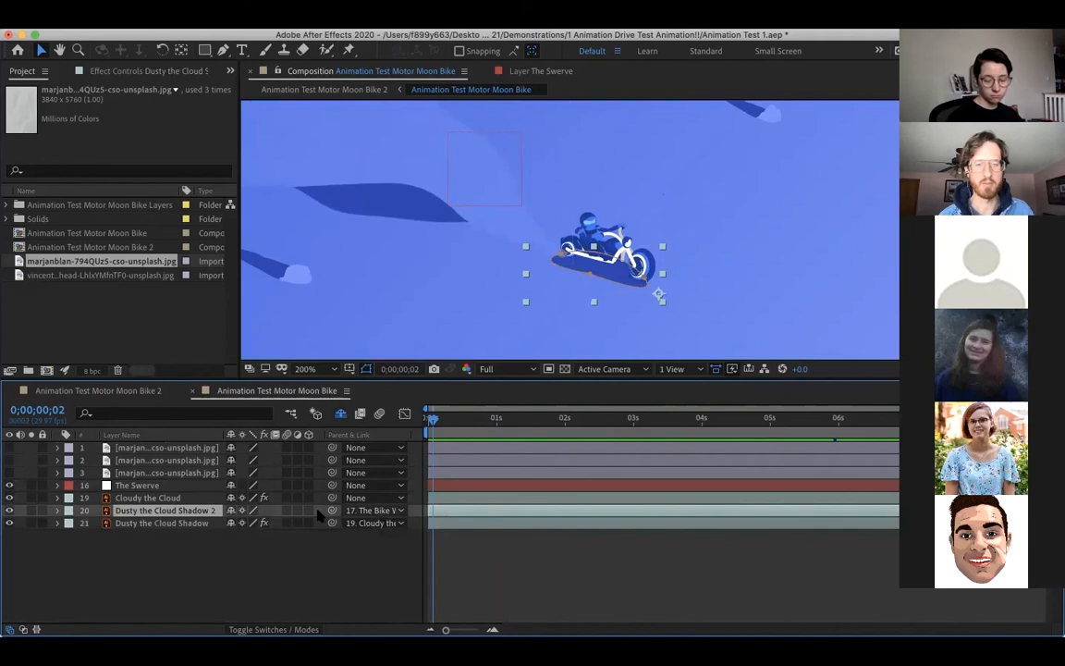
left_click(183, 499)
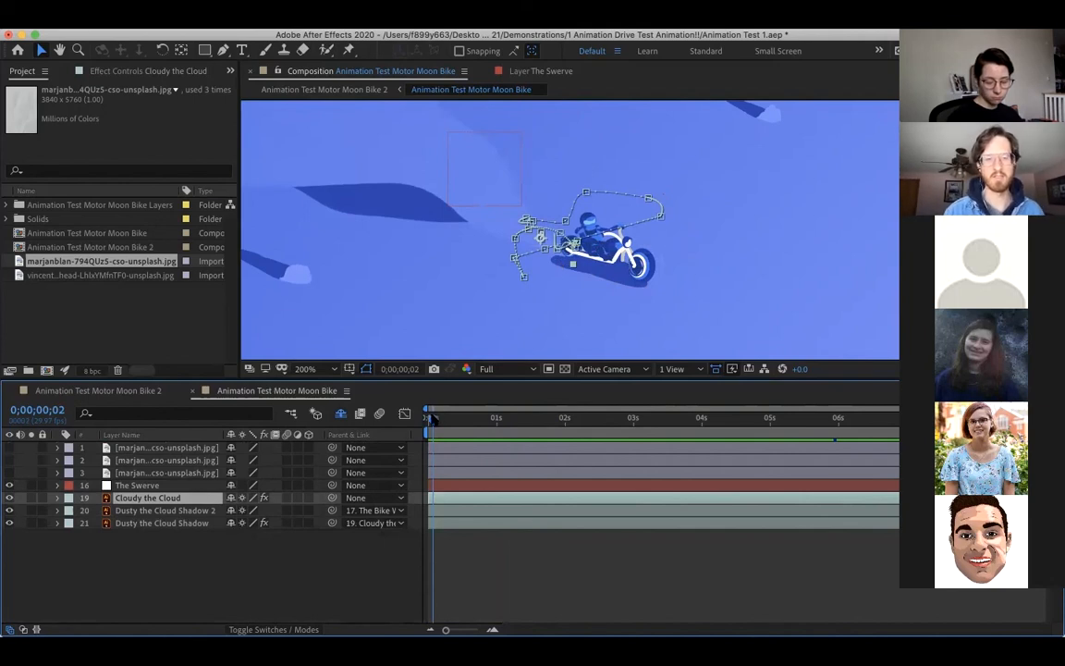
key("space")
key("space")
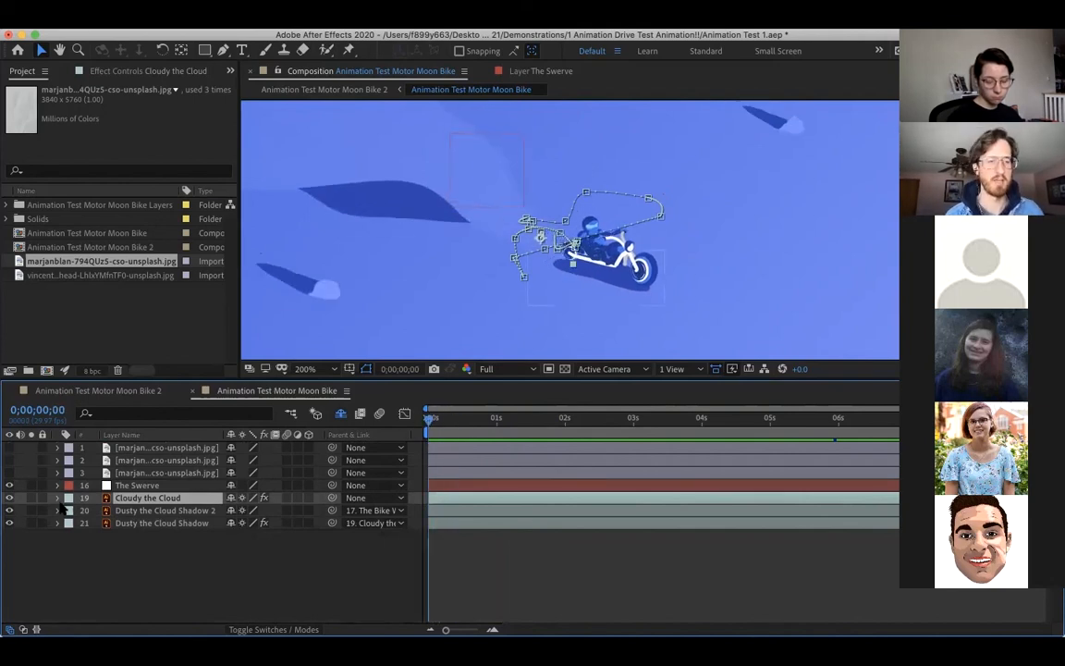
Expand Cloudy the Cloud and inspect its Transform keyframes and motion path at 0;00;02;01.
left_click(57, 498)
left_click_drag(429, 419, 568, 454)
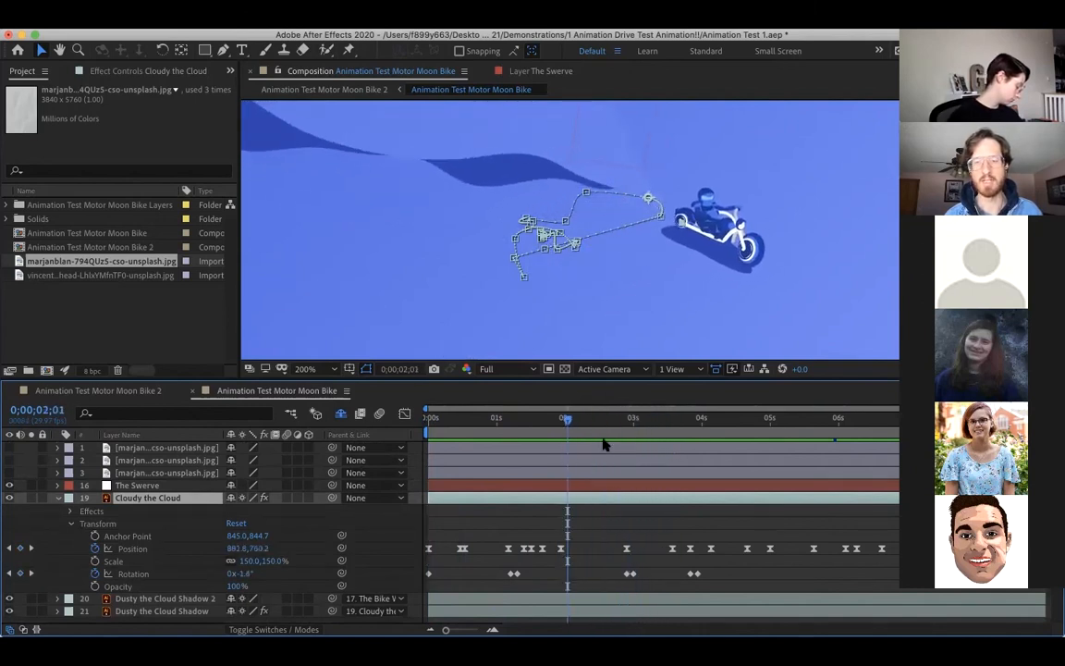
left_click_drag(571, 241, 455, 254)
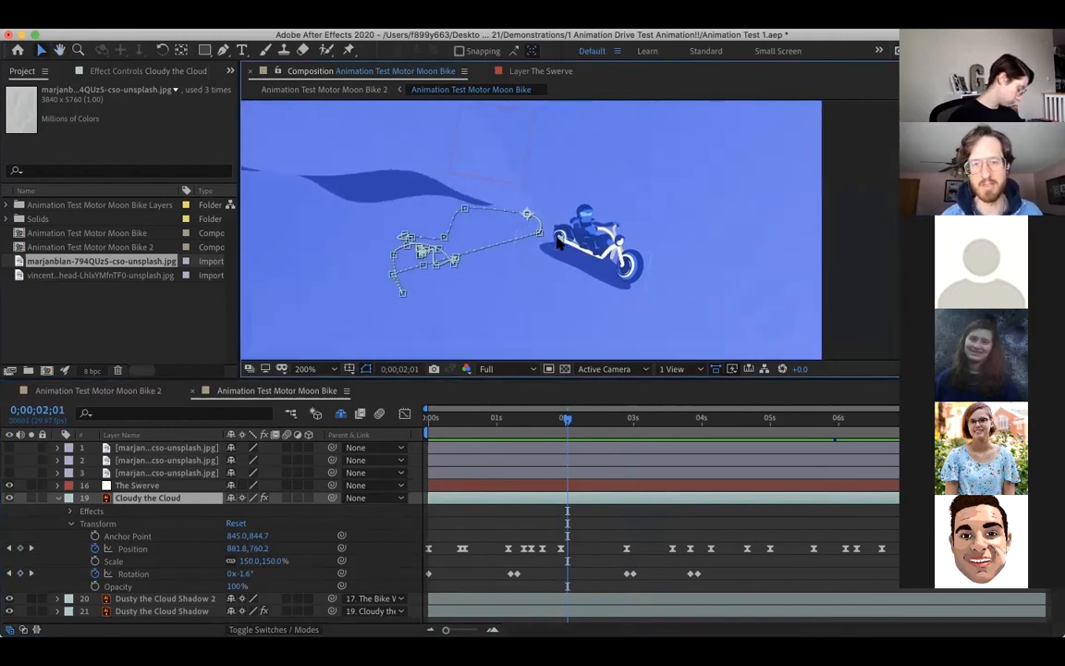
Reposition Cloudy the Cloud at 0;00;05;09 to Position 723.4, 811.4, keyframing the move on its motion path.
left_click_drag(568, 420, 780, 440)
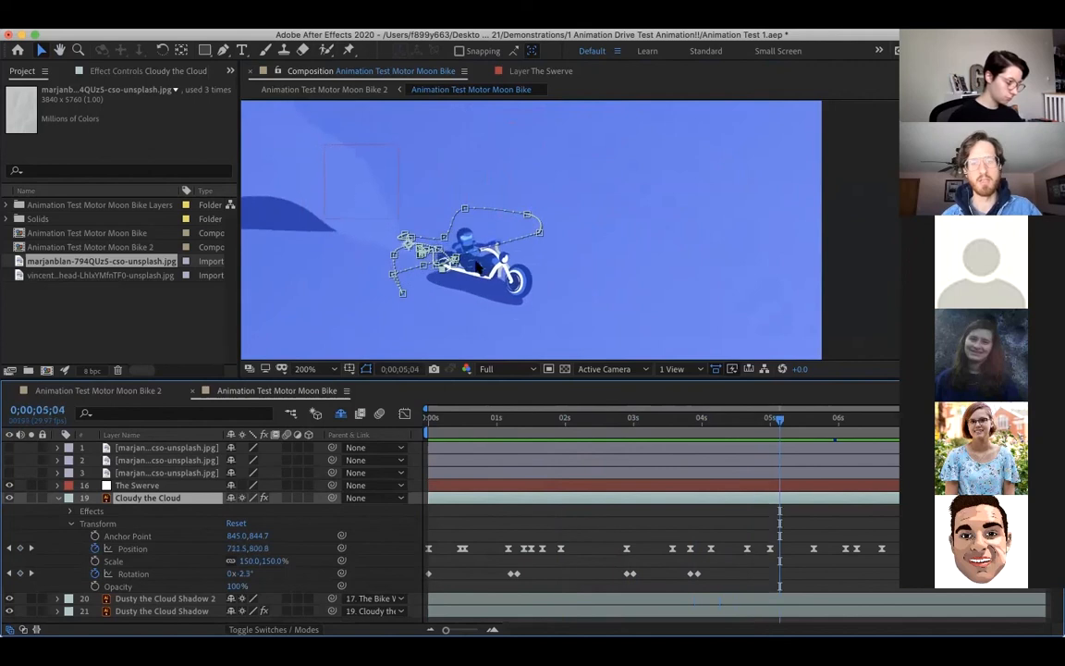
left_click_drag(787, 423, 791, 422)
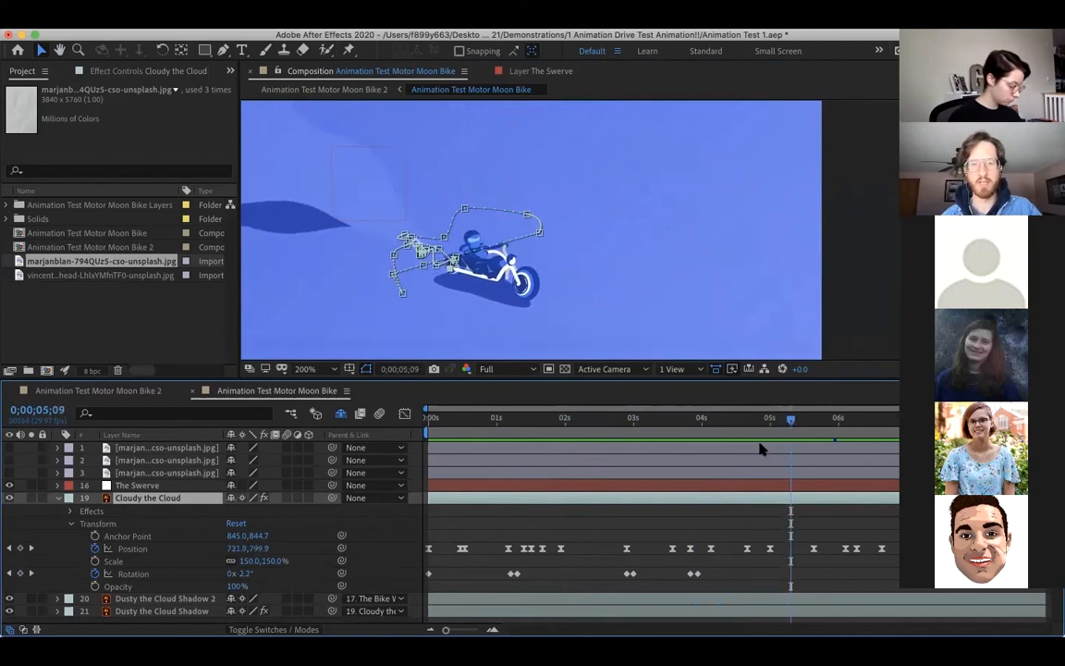
key("h")
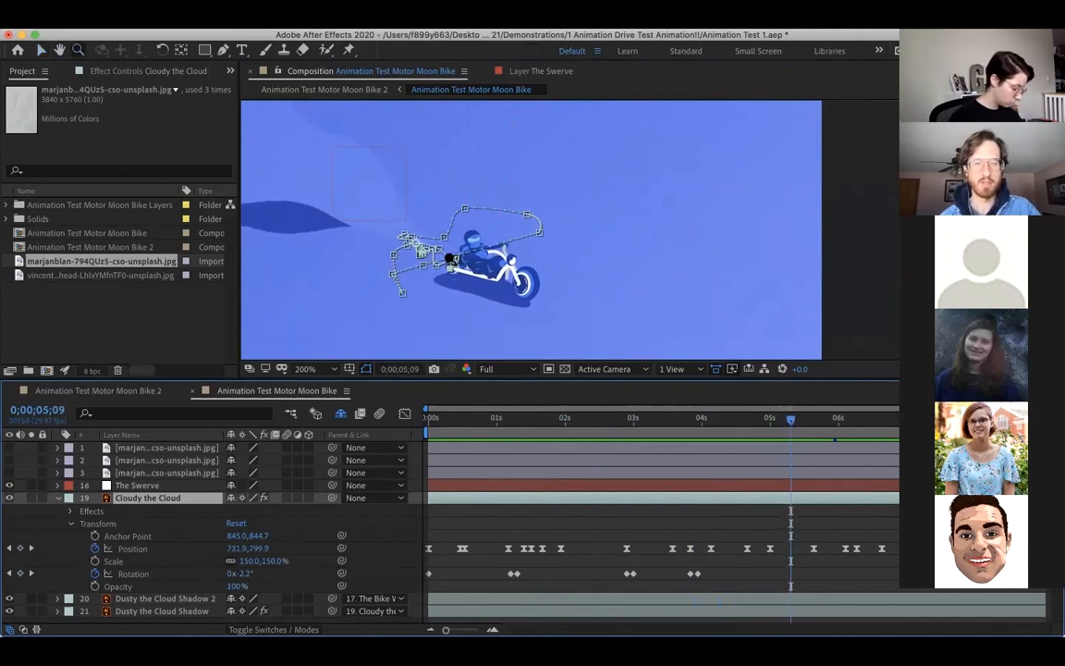
scroll(417, 239, "up", 4)
left_click_drag(560, 236, 540, 273)
left_click(42, 51)
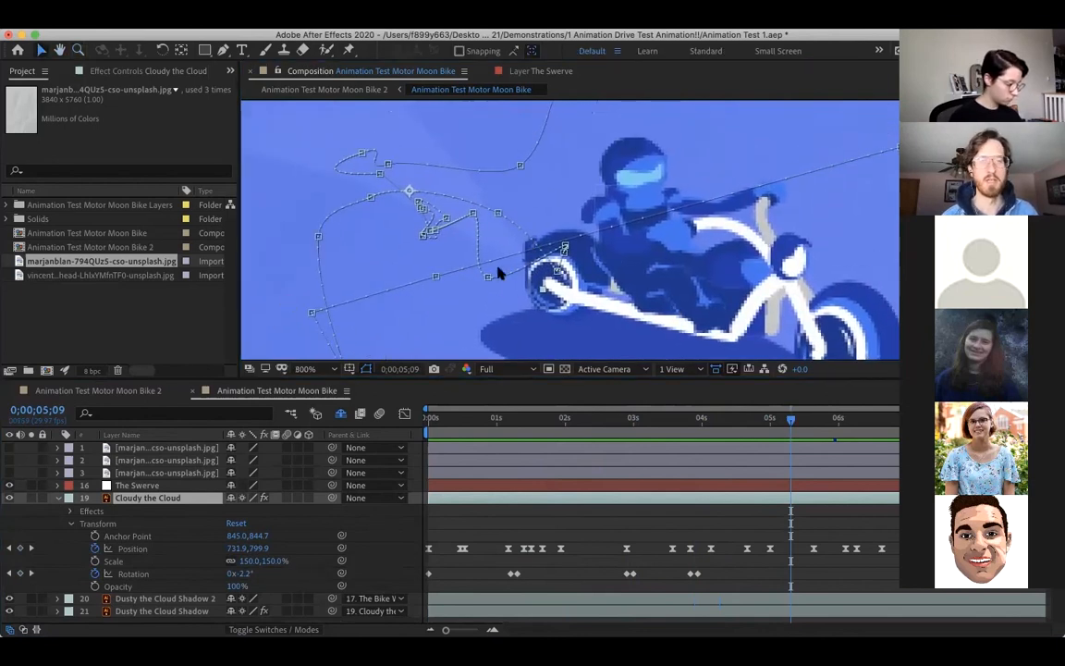
left_click_drag(466, 190, 445, 223)
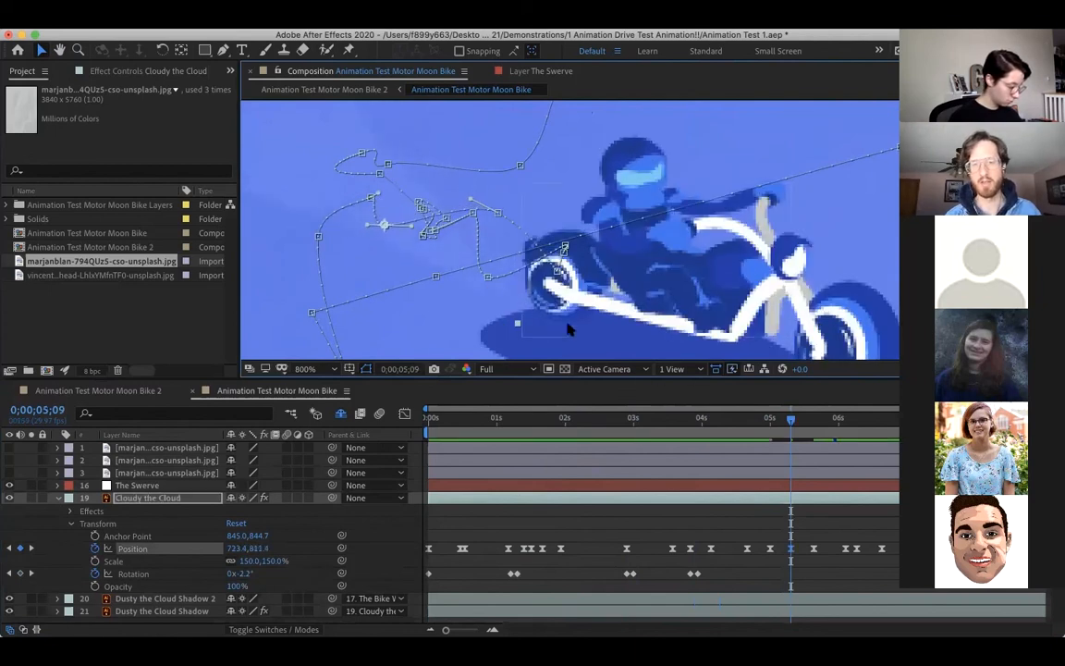
Preview the dust cloud's adjusted motion through 0;00;08;27, and leave no layer selected in the composition.
mouse_move(797, 421)
left_mouse_down()
mouse_move(771, 421)
mouse_move(870, 428)
mouse_move(812, 427)
left_mouse_up()
key("space")
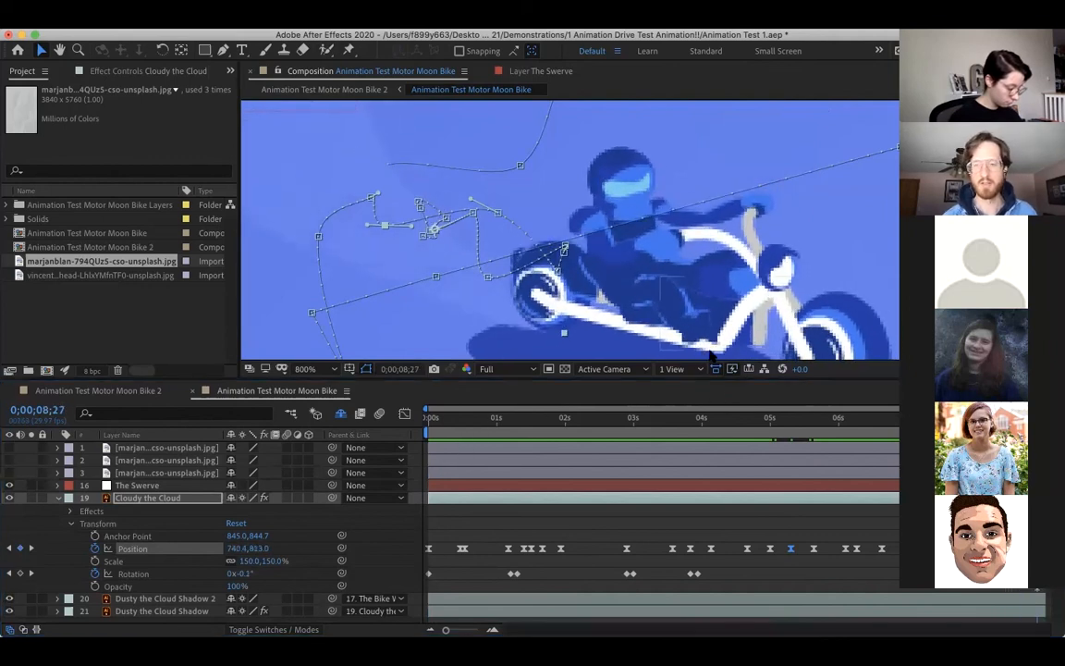
left_click(622, 236)
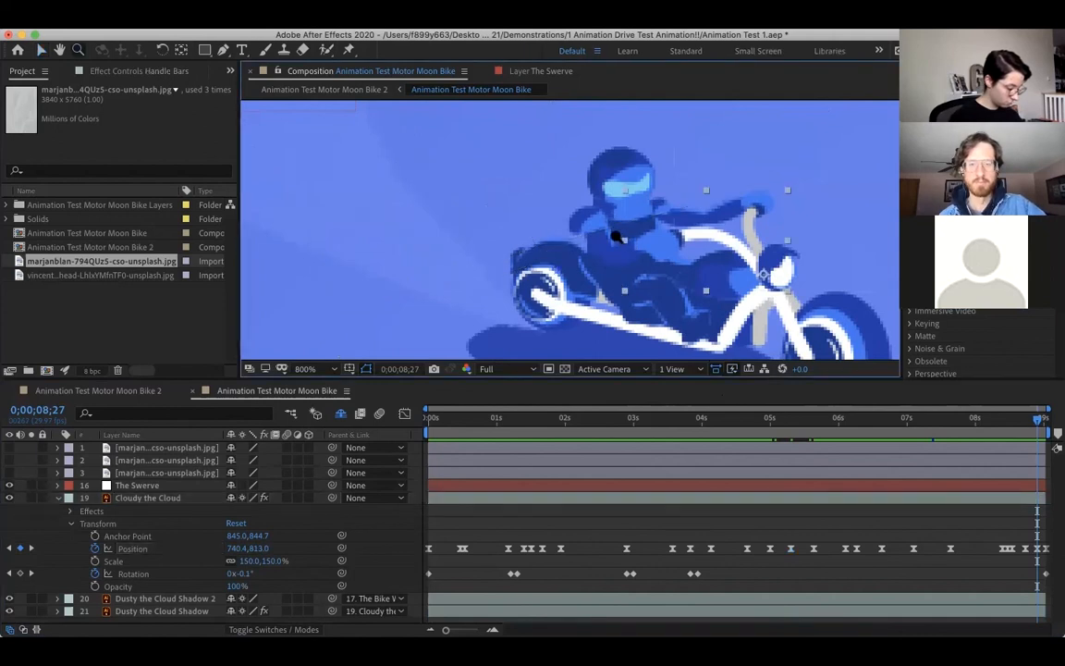
scroll(558, 222, "down", 4)
scroll(561, 225, "down", 2)
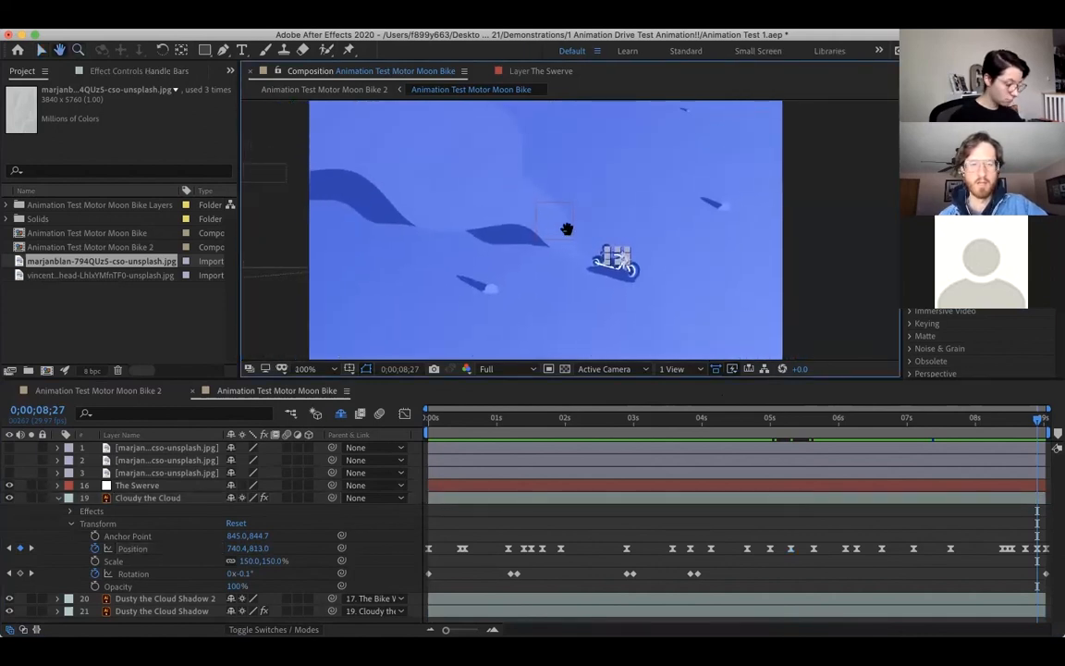
key("v")
left_click(795, 311)
Replay the motorcycle animation from the first frame, stop partway, and return to 0;00;00;00.
left_click_drag(1036, 421, 387, 378)
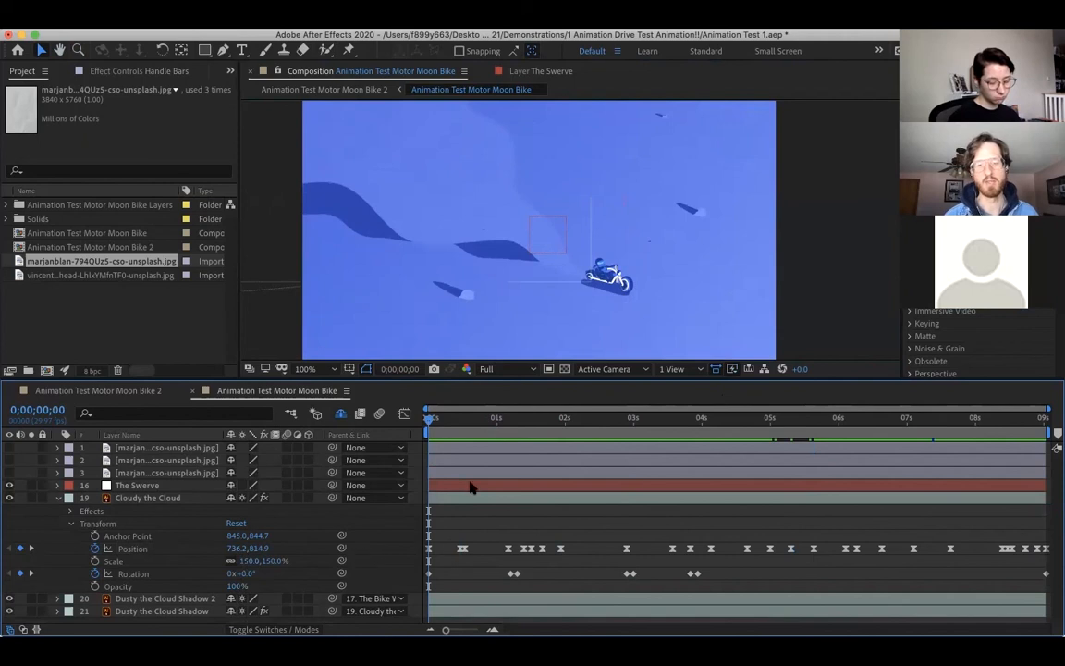
key("space")
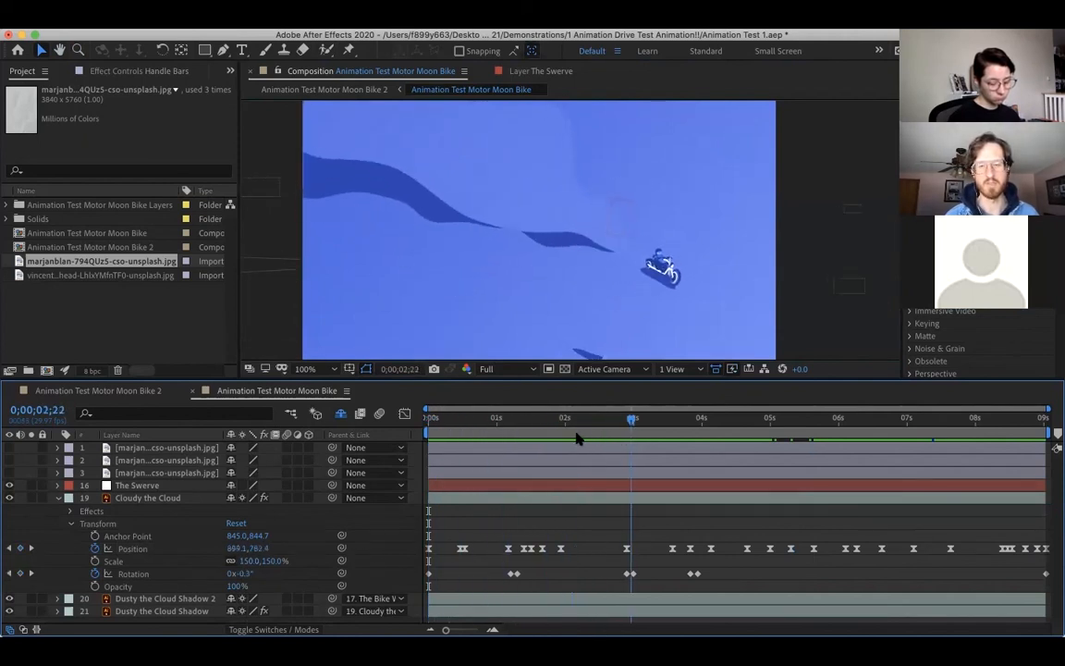
left_click(506, 436)
left_click_drag(500, 438, 411, 435)
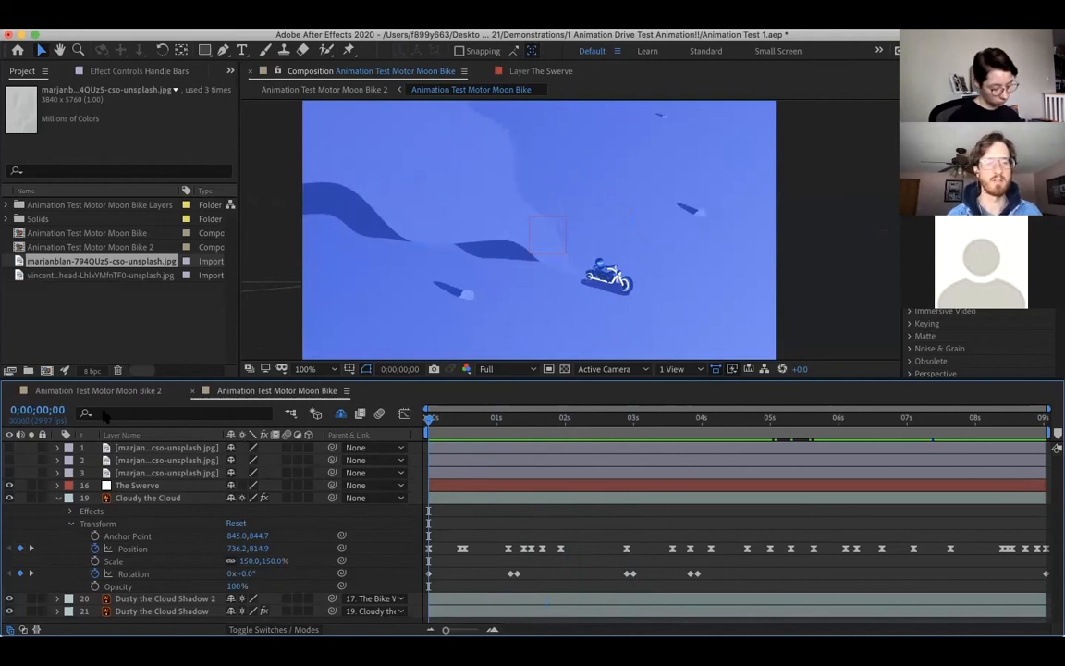
Collapse Cloudy the Cloud's properties, preview the animation with a scrub past 0;00;05;00, and return to the first frame.
left_click(58, 497)
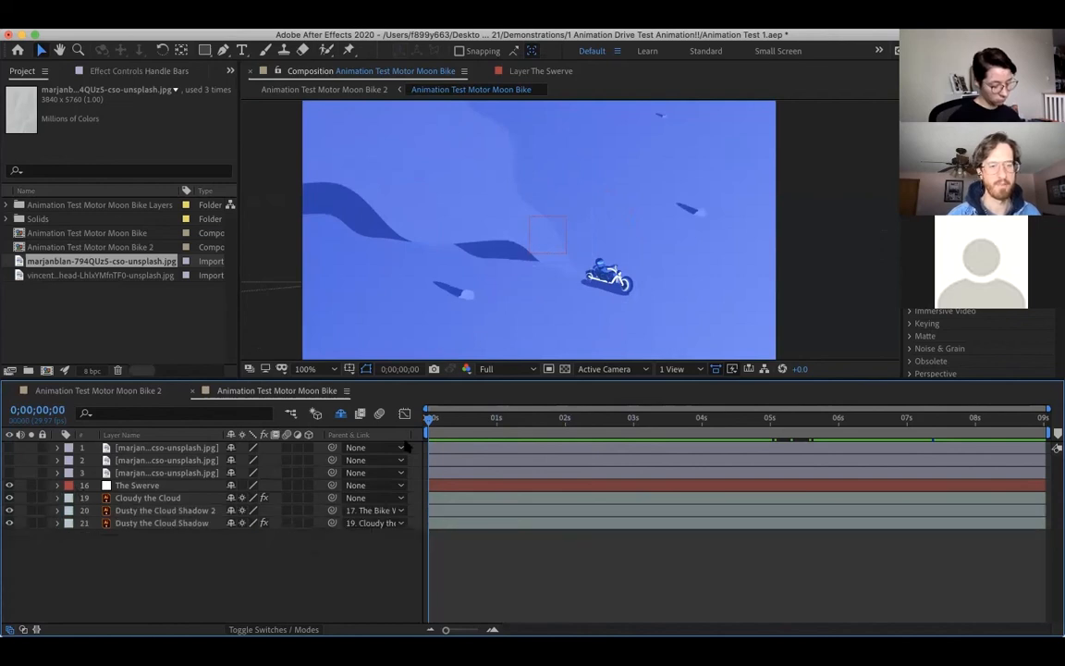
left_click(442, 418)
key("space")
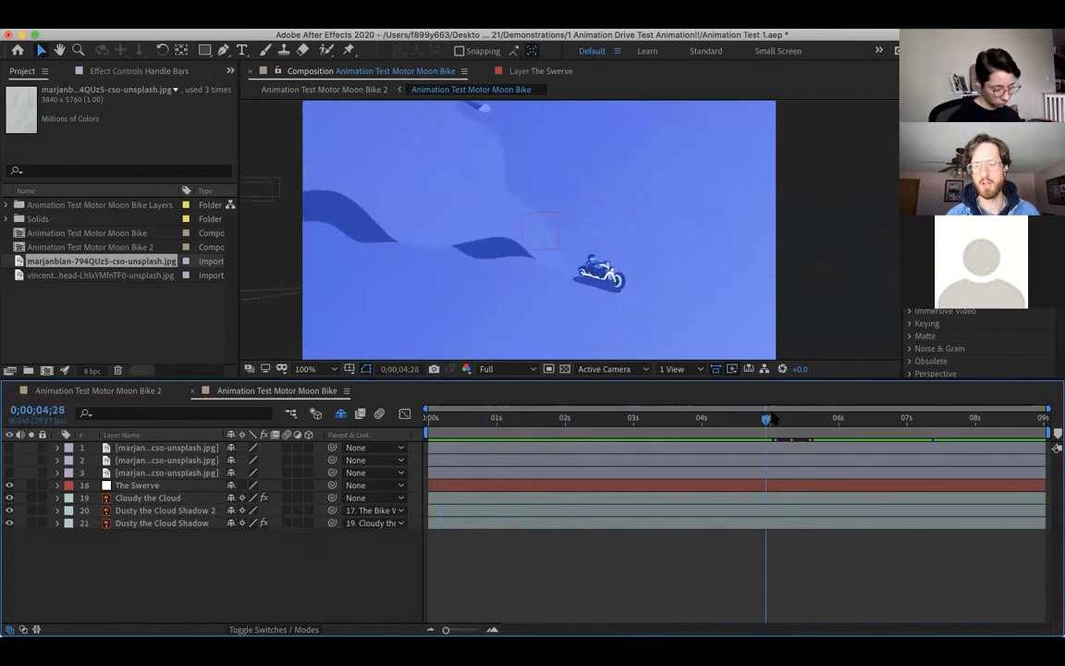
left_click_drag(768, 419, 809, 424)
key("Home")
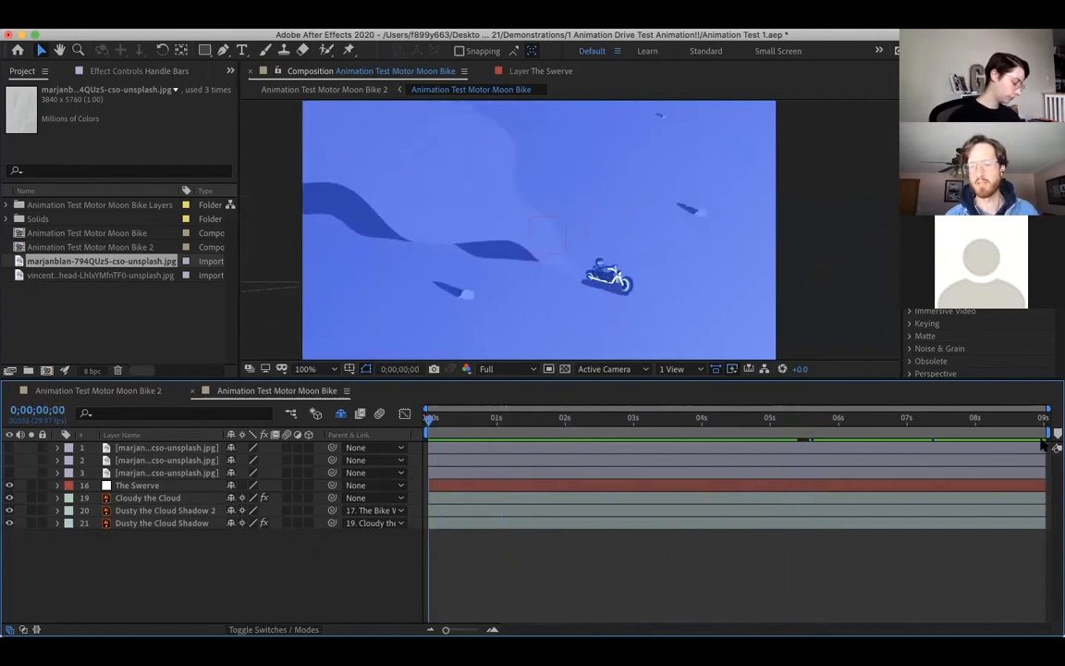
mouse_move(1057, 448)
left_mouse_down()
mouse_move(644, 451)
mouse_move(908, 454)
mouse_move(829, 455)
mouse_move(544, 445)
mouse_move(573, 432)
mouse_move(1049, 434)
left_mouse_up()
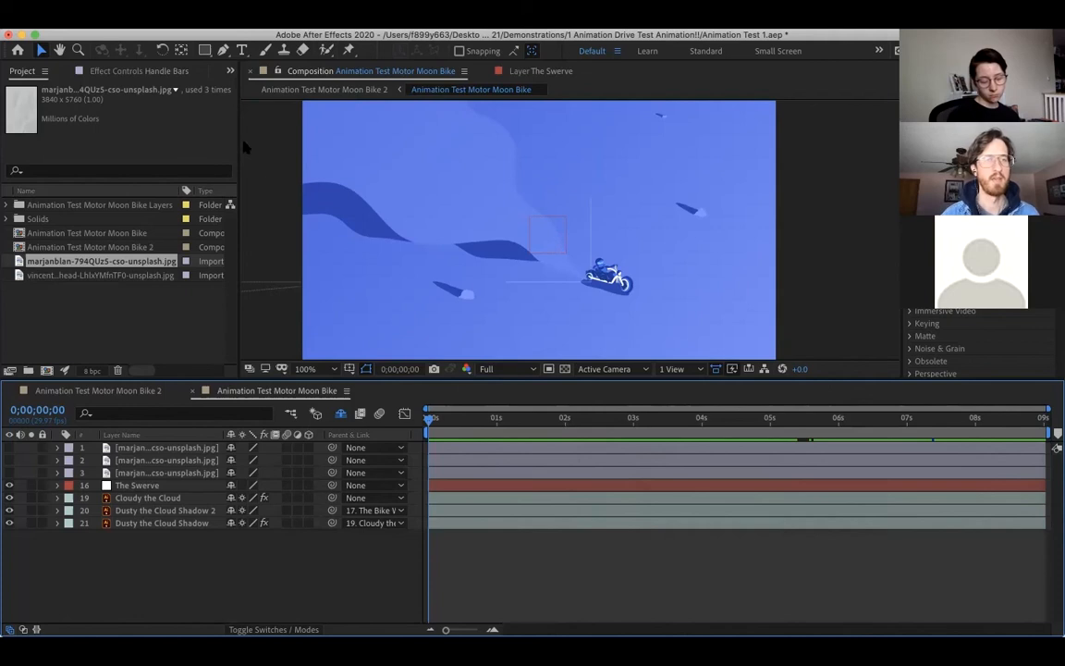
left_click(211, 12)
mouse_move(128, 11)
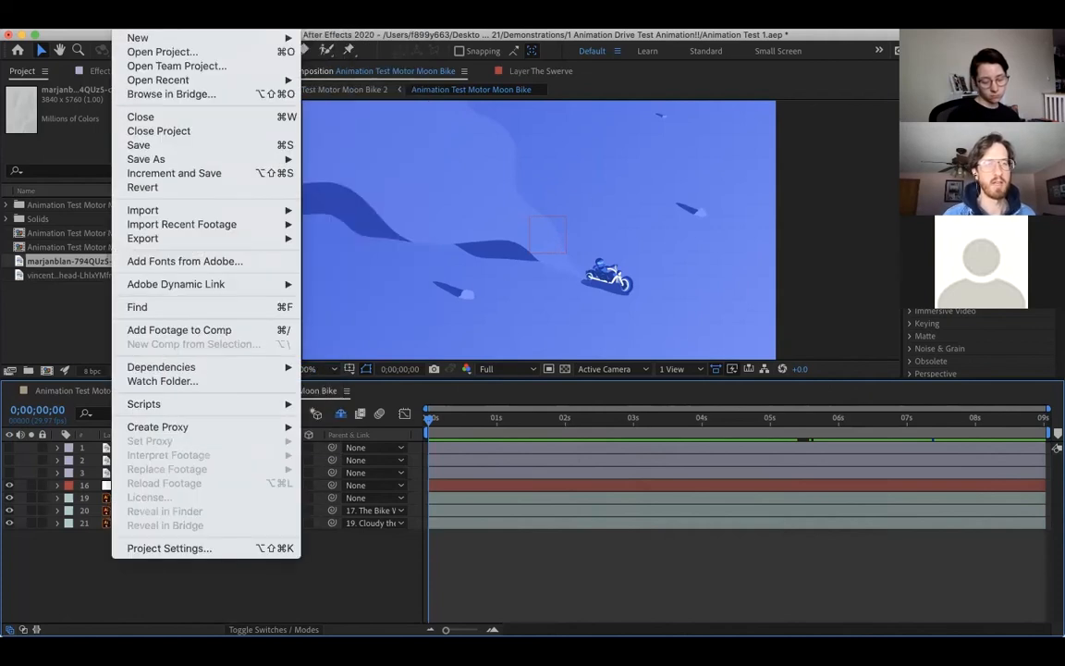
mouse_move(148, 239)
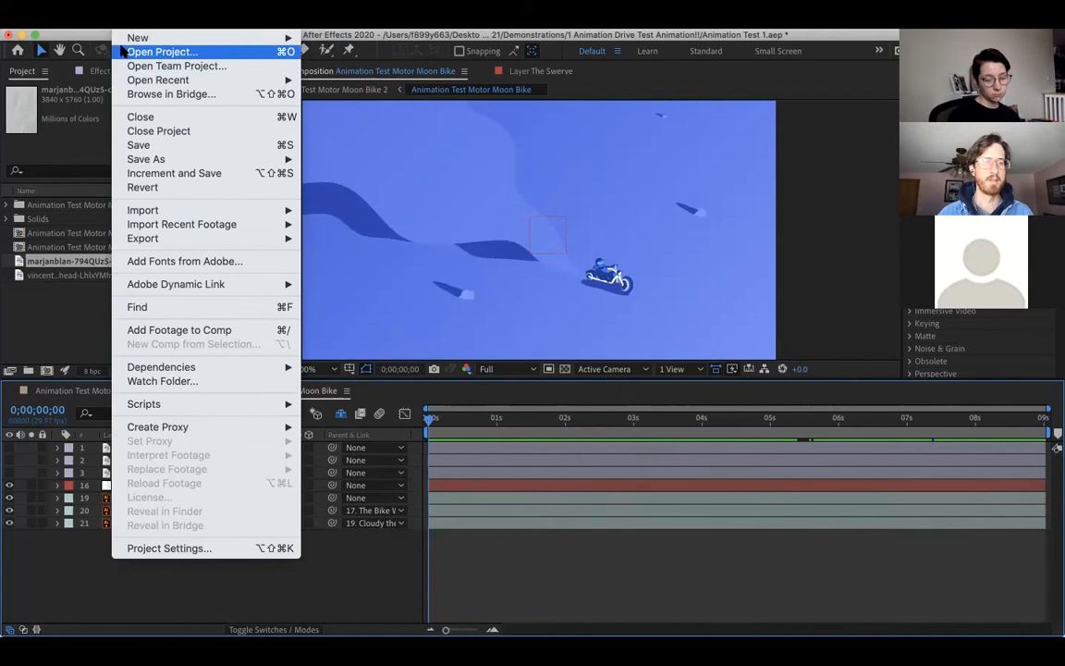
left_click(139, 181)
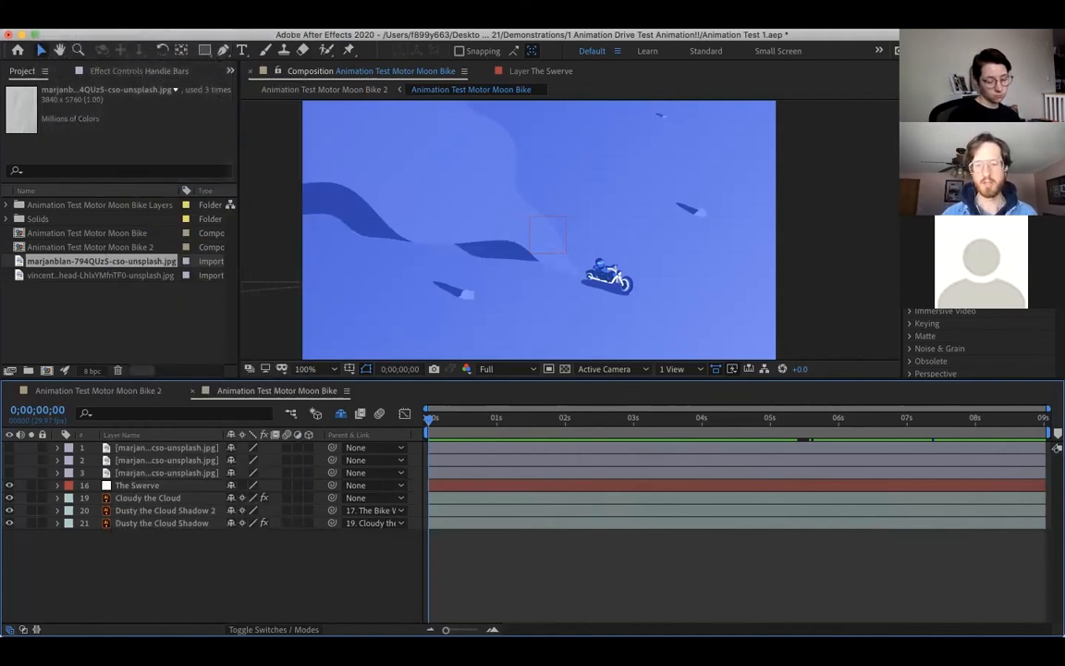